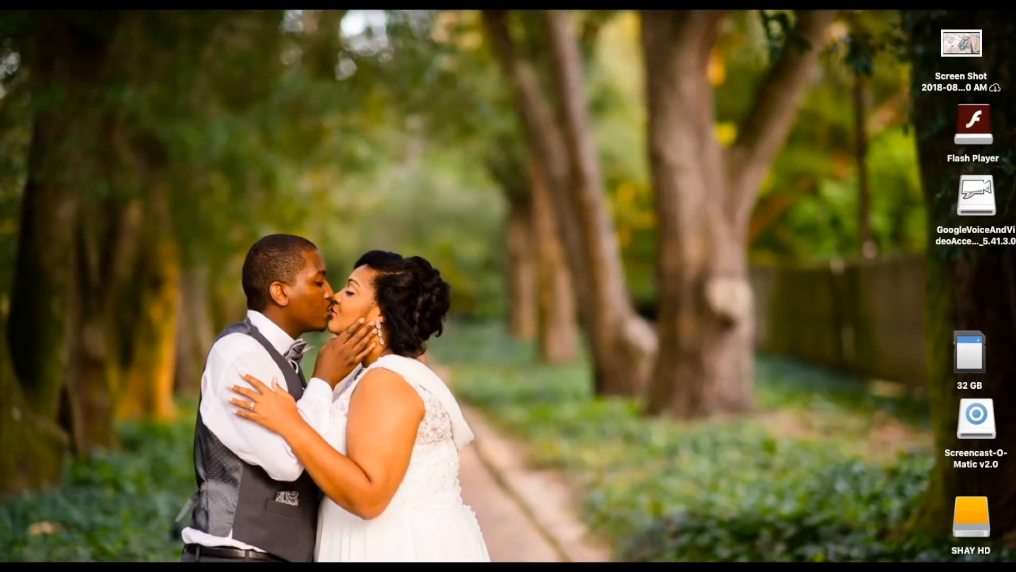
Step: Launch iMovie and go back from the open project to the projects overview
key("F4")
left_click(632, 187)
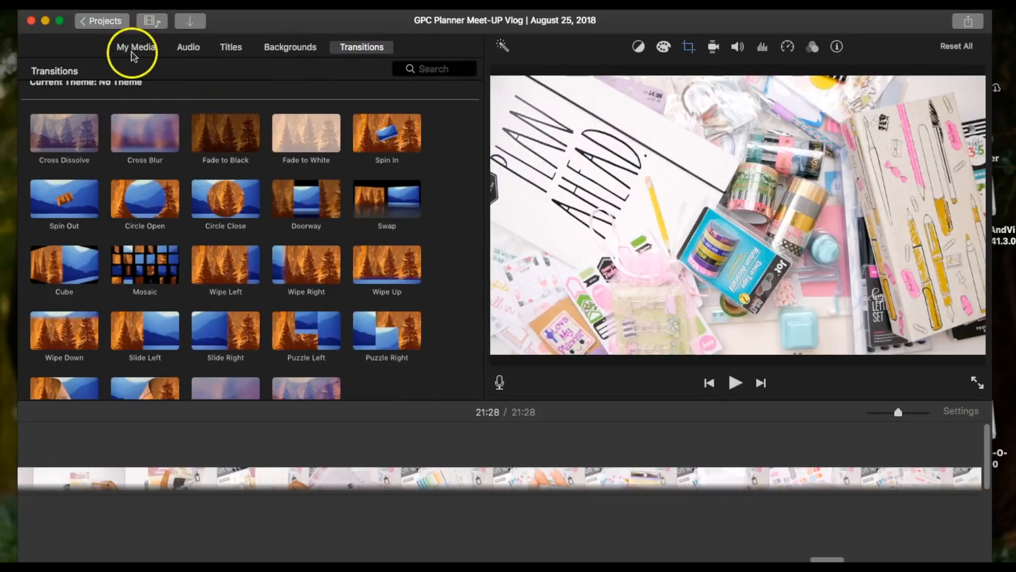
left_click(101, 20)
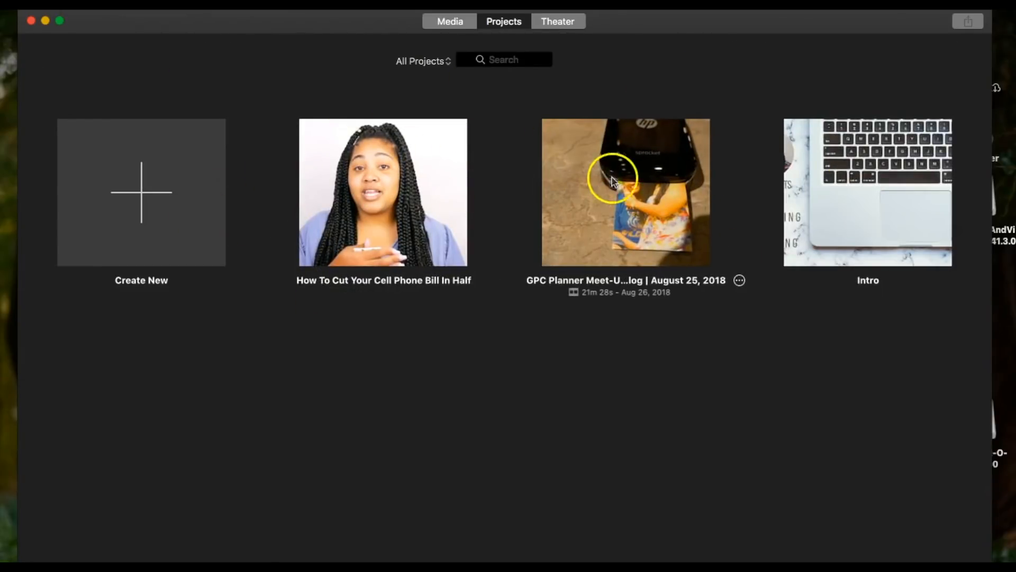
Step: View the Intro project's timeline and return to the projects overview
double_click(875, 179)
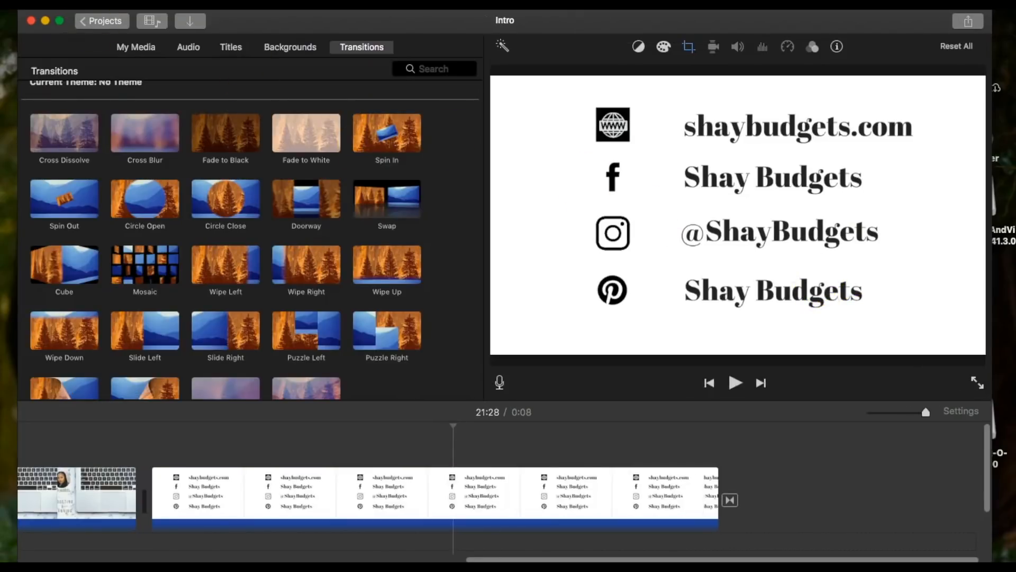
left_click(105, 21)
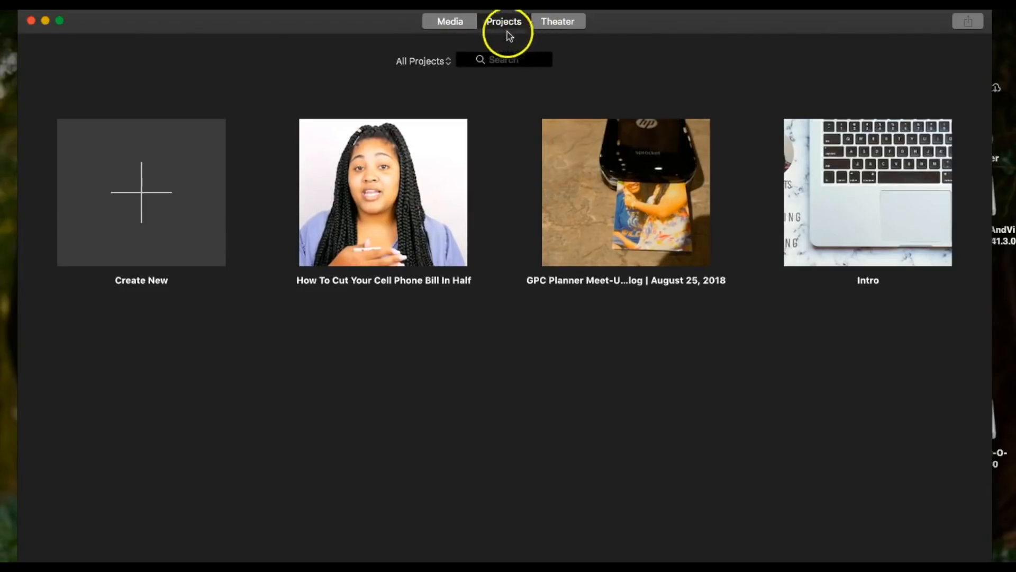
Step: Create a new Movie project
left_click(142, 208)
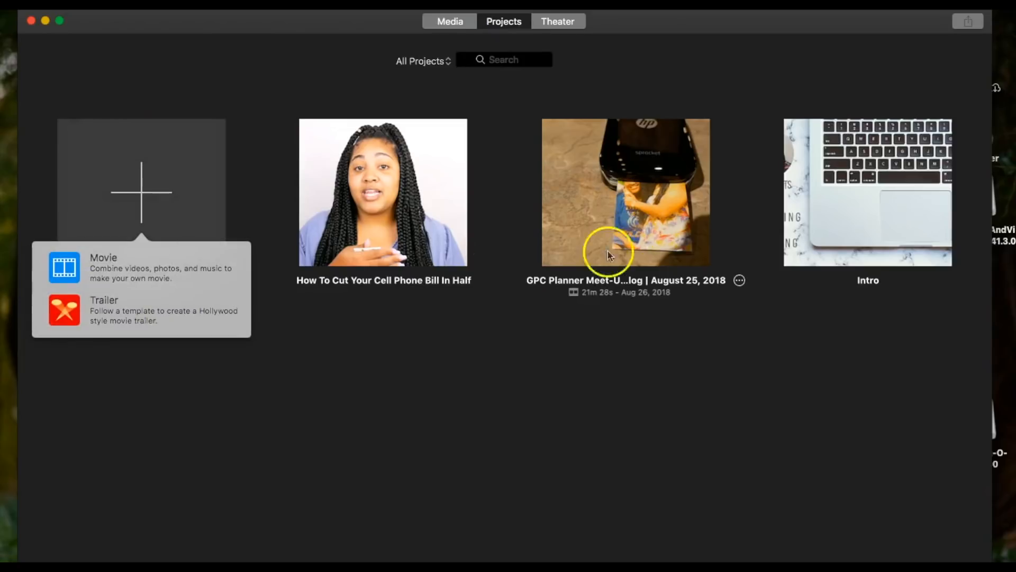
left_click(122, 263)
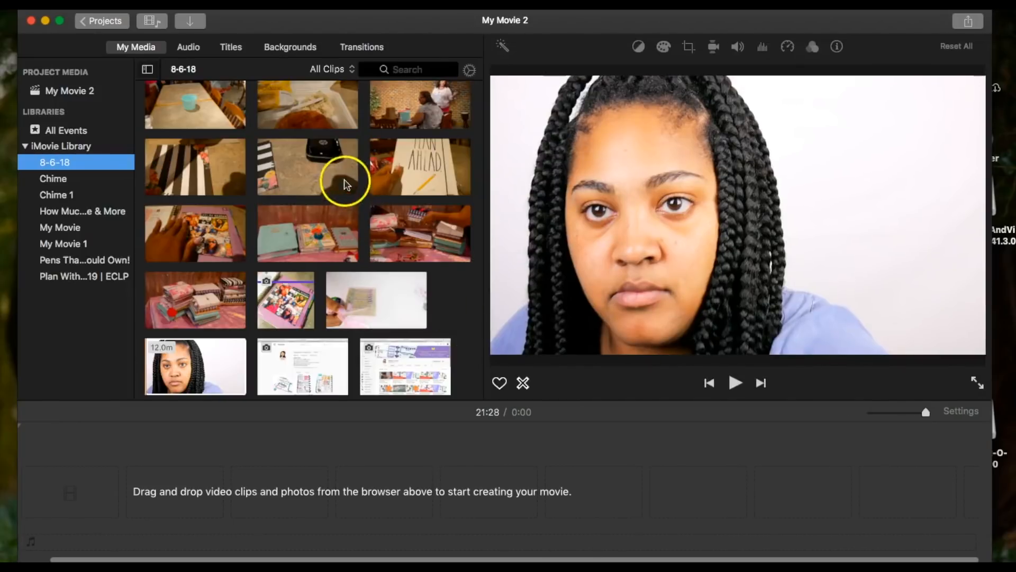
Step: Browse the clips in the 8-6-18 event and inspect the available options for the YouTube channel screenshot
scroll(352, 169, "up", 15)
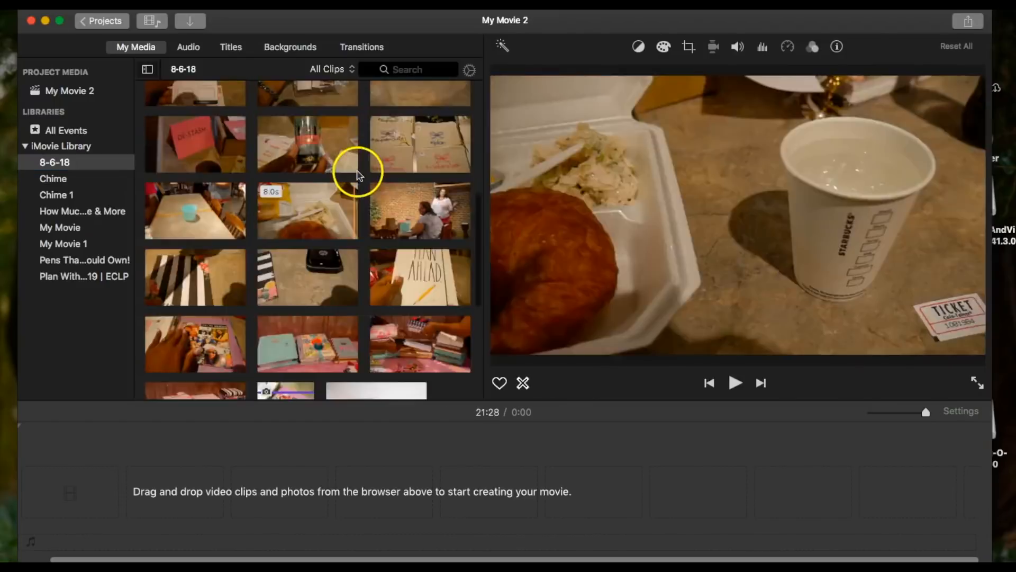
scroll(361, 231, "down", 15)
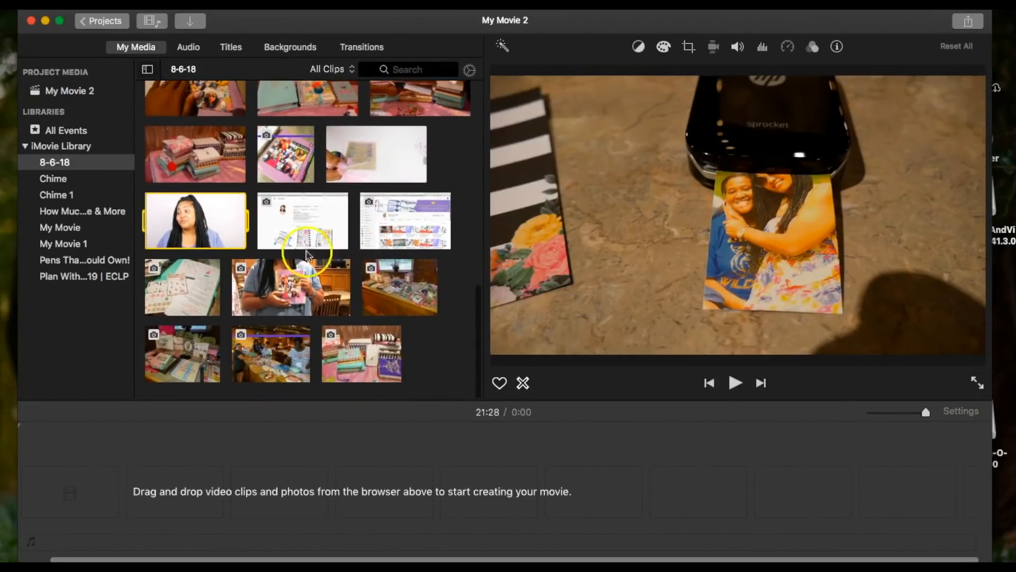
left_click(411, 230)
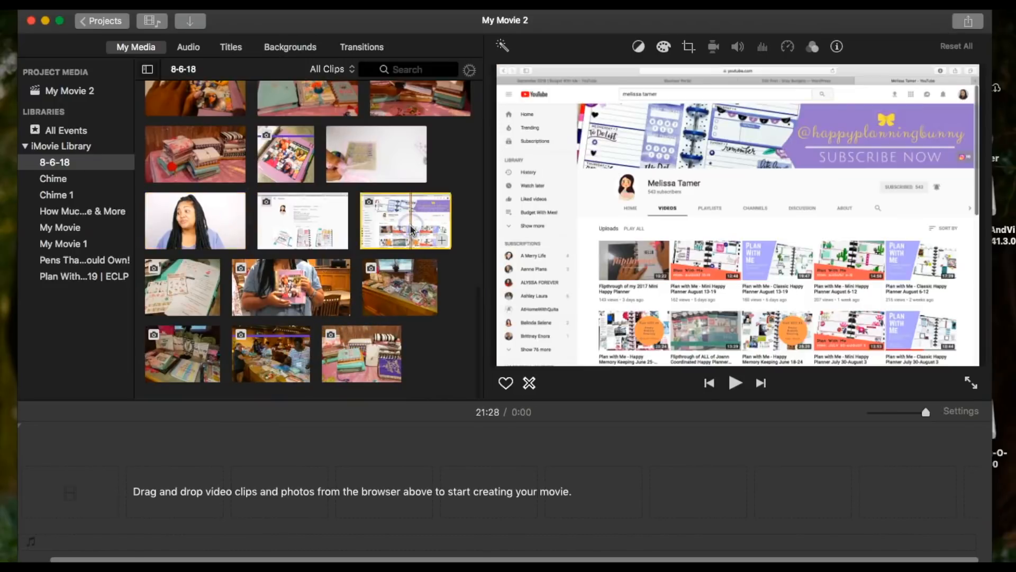
right_click(411, 231)
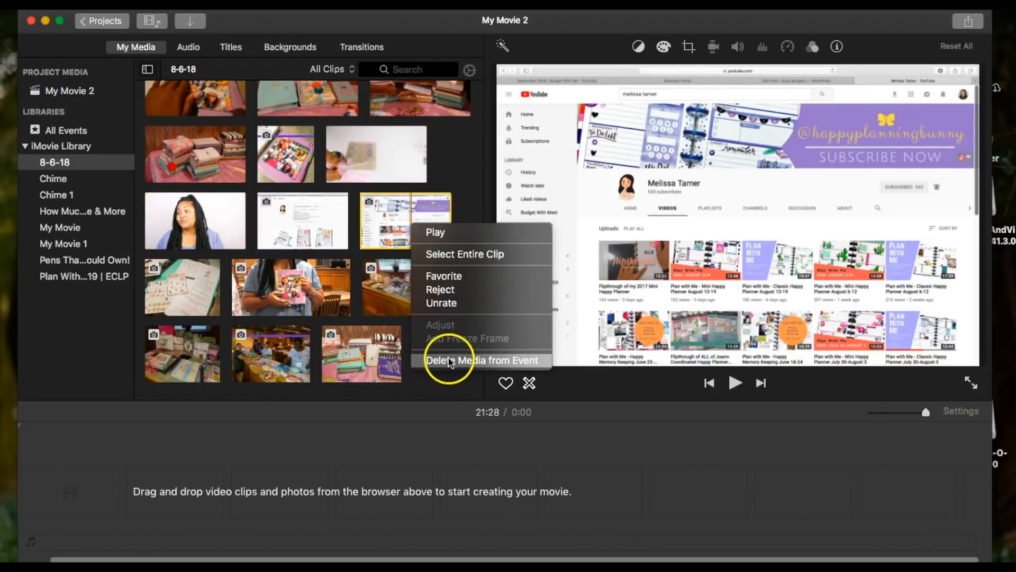
left_click(469, 158)
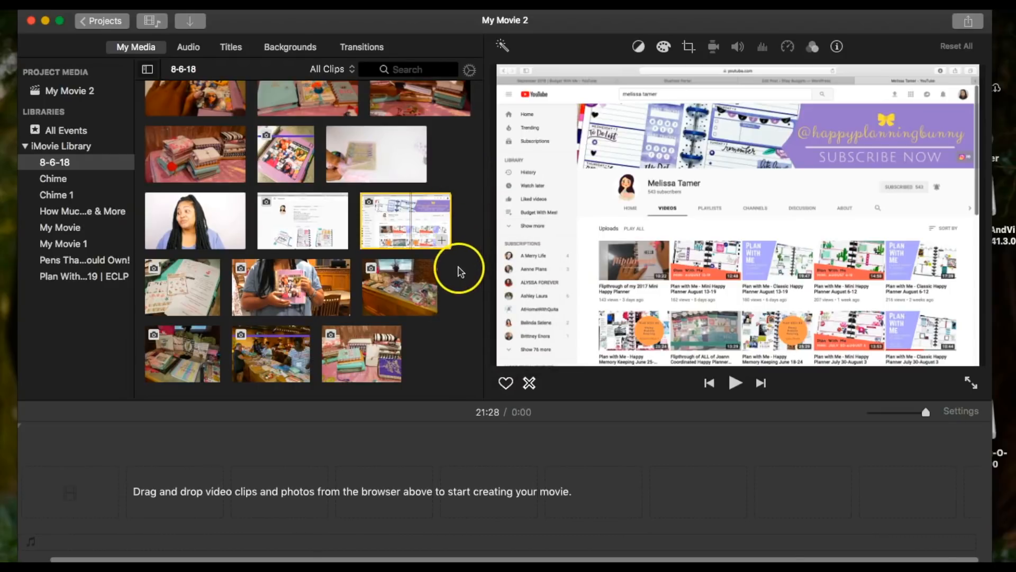
scroll(455, 272, "up", 5)
scroll(442, 273, "up", 10)
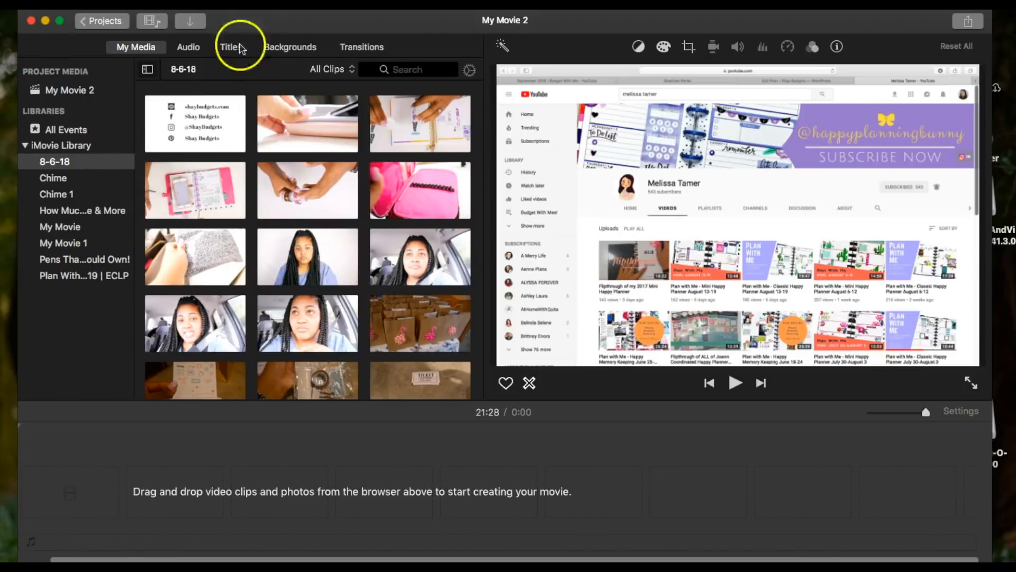
Step: Start a media import and browse to the Downloads folder inside the home folder
left_click(191, 22)
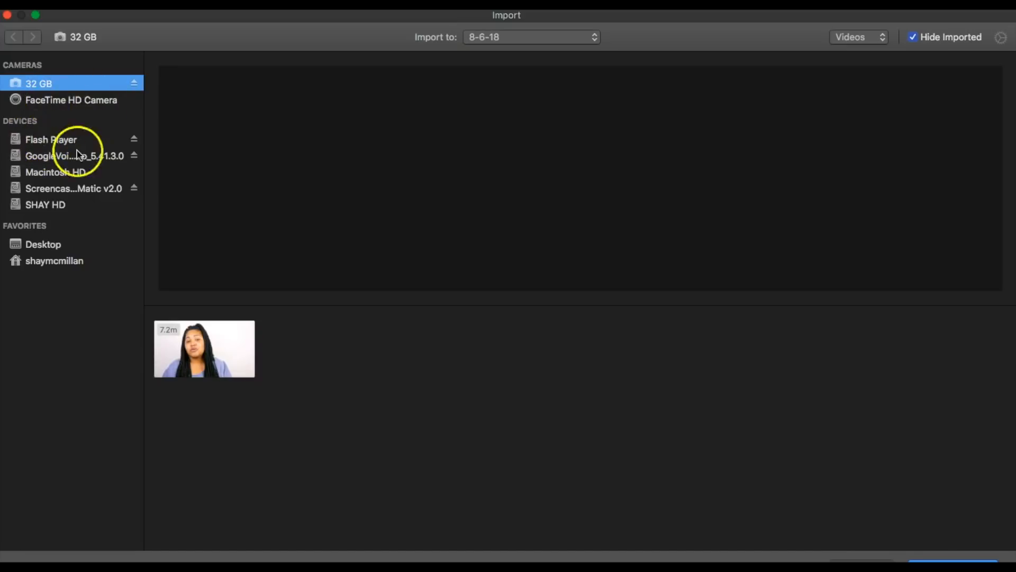
left_click(55, 262)
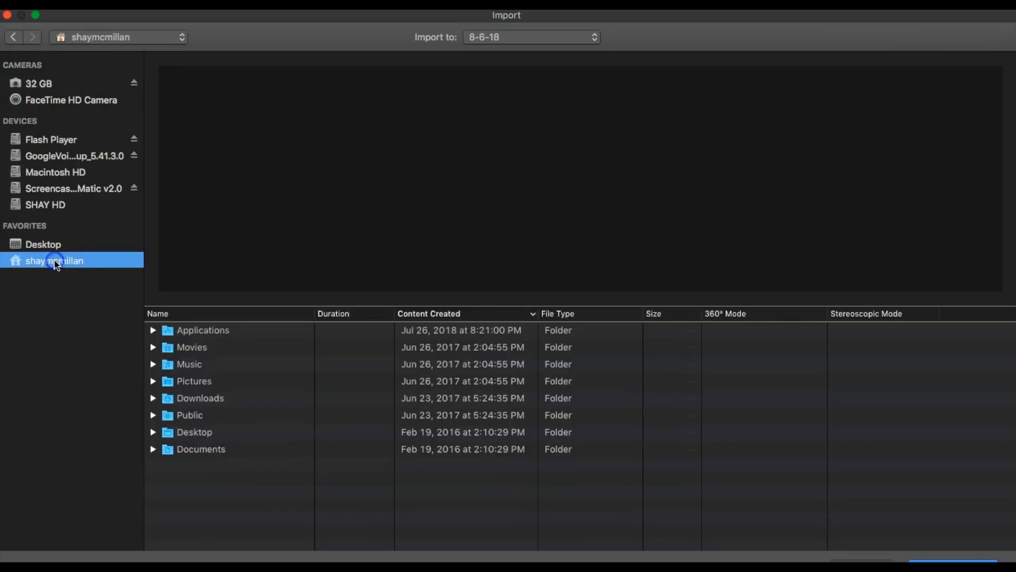
double_click(209, 399)
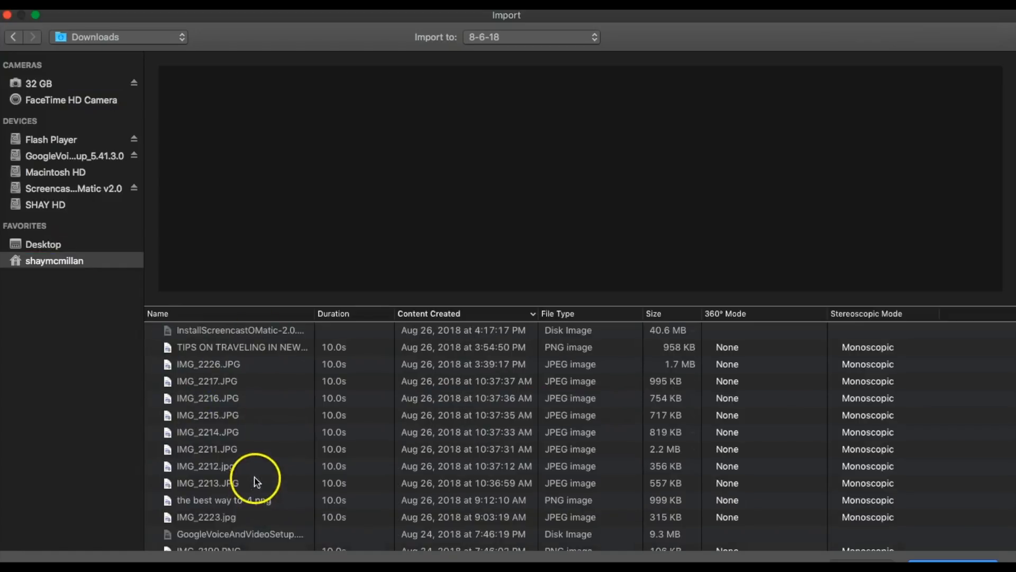
Step: Look through the files in the Downloads folder for media that could be imported
scroll(254, 476, "down", 3)
scroll(259, 462, "up", 3)
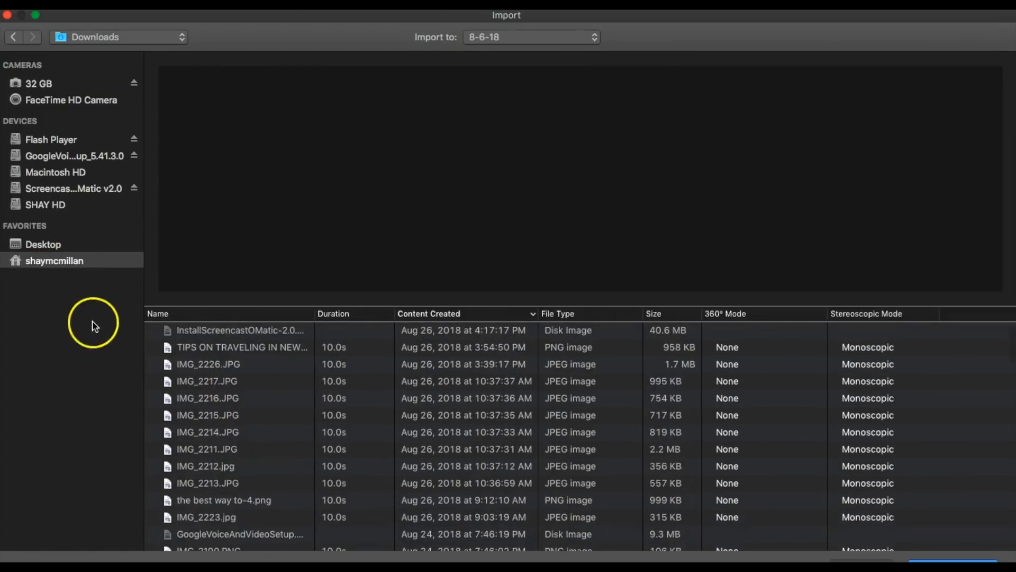
scroll(329, 418, "down", 10)
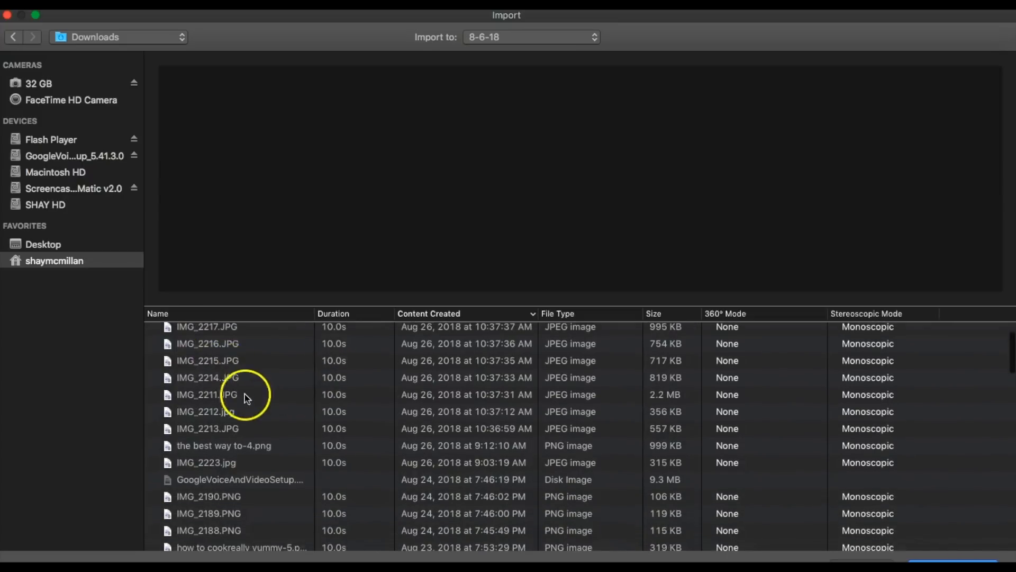
scroll(257, 406, "down", 7)
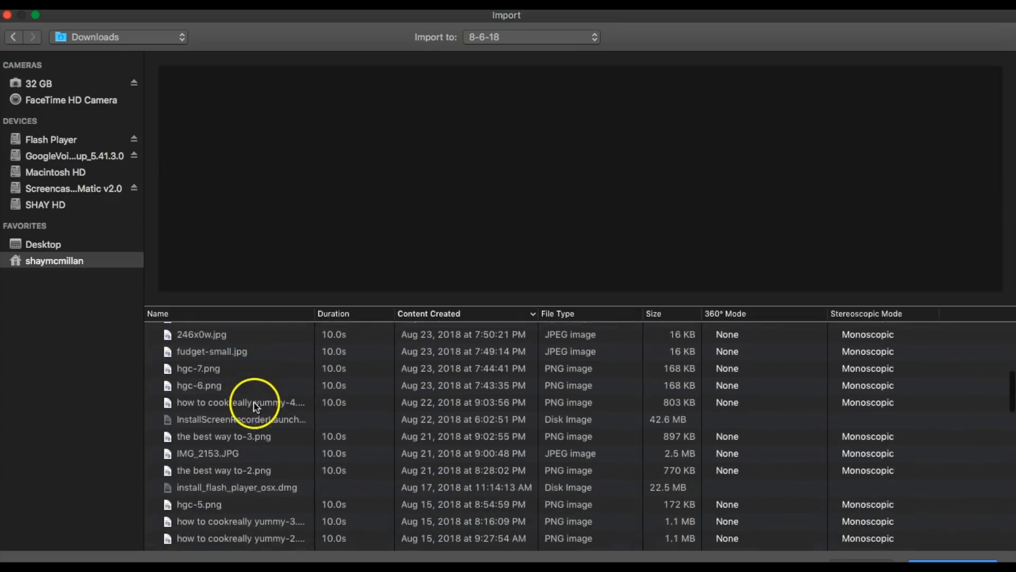
scroll(259, 409, "up", 6)
scroll(259, 409, "up", 8)
scroll(260, 408, "down", 2)
scroll(260, 408, "down", 10)
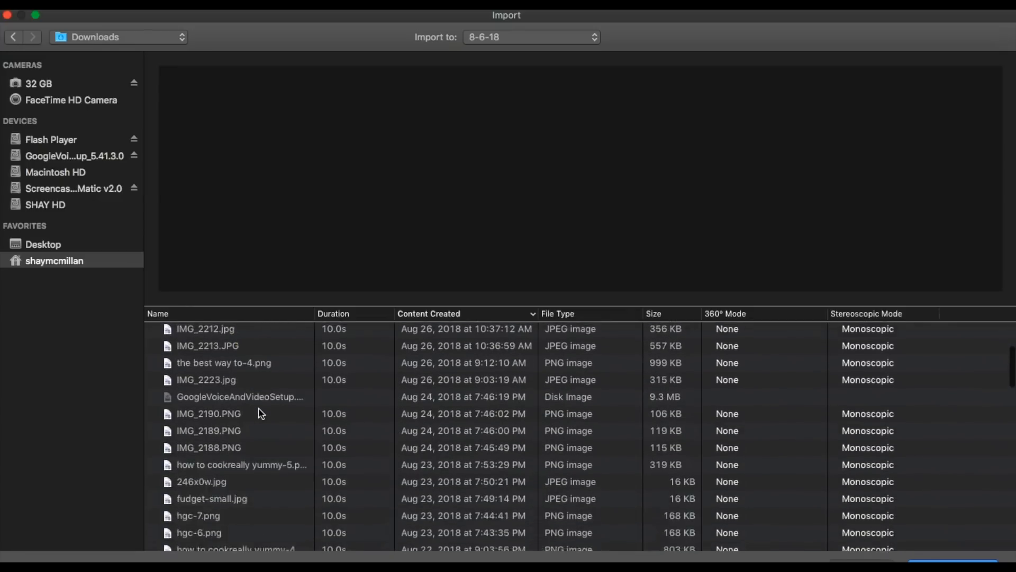
scroll(259, 410, "down", 10)
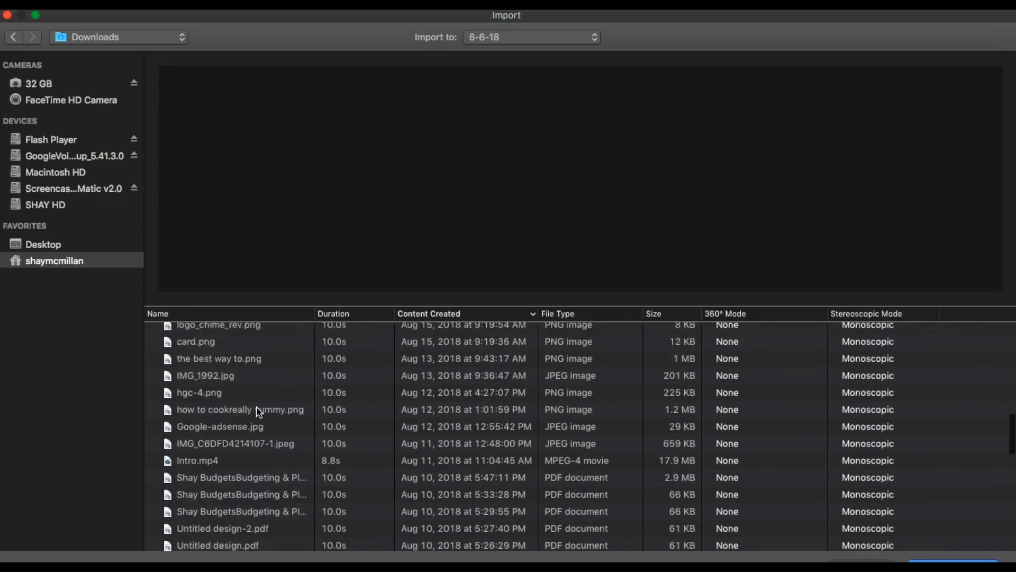
scroll(256, 411, "down", 8)
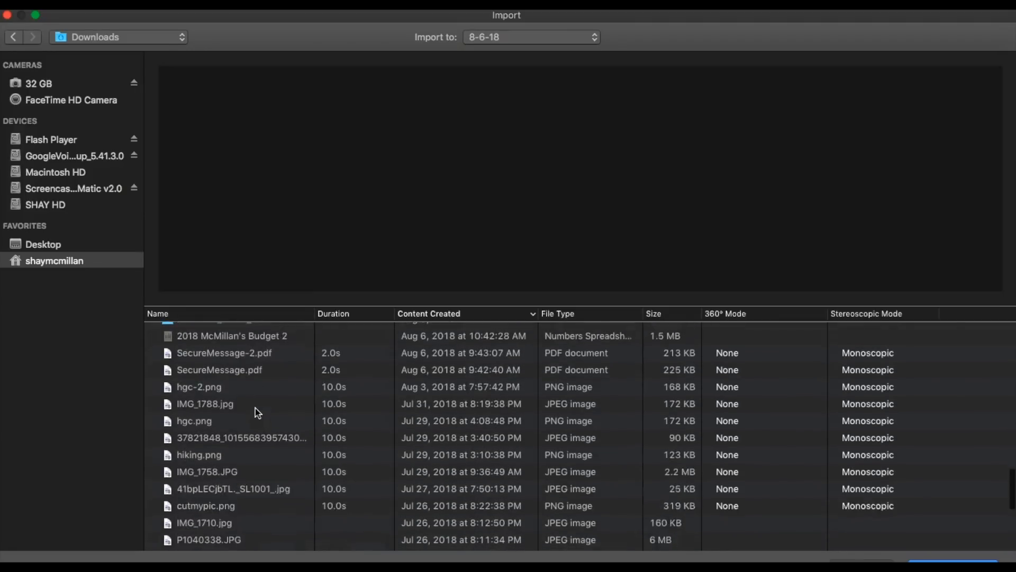
scroll(259, 413, "up", 15)
scroll(263, 413, "up", 3)
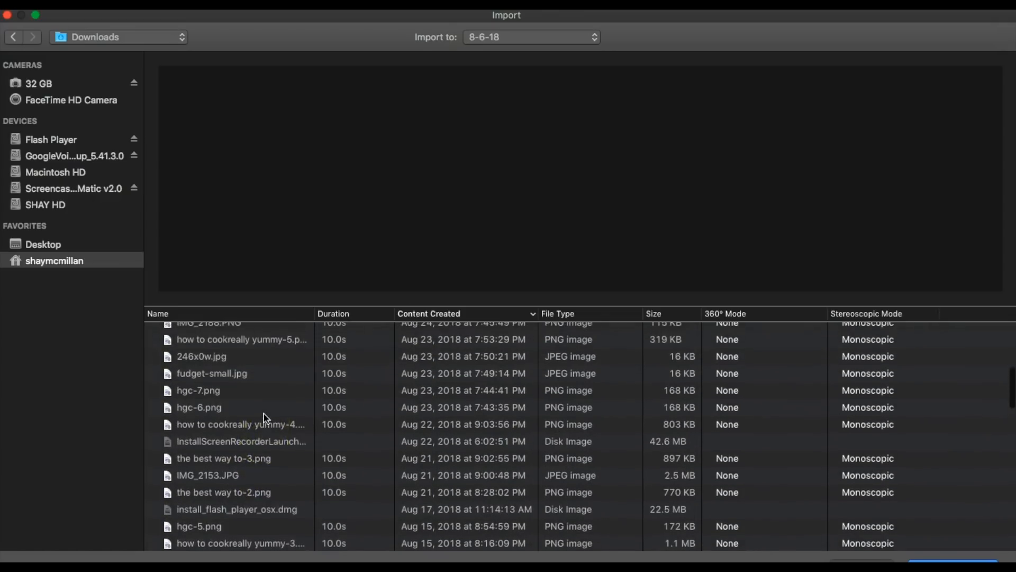
scroll(265, 416, "up", 10)
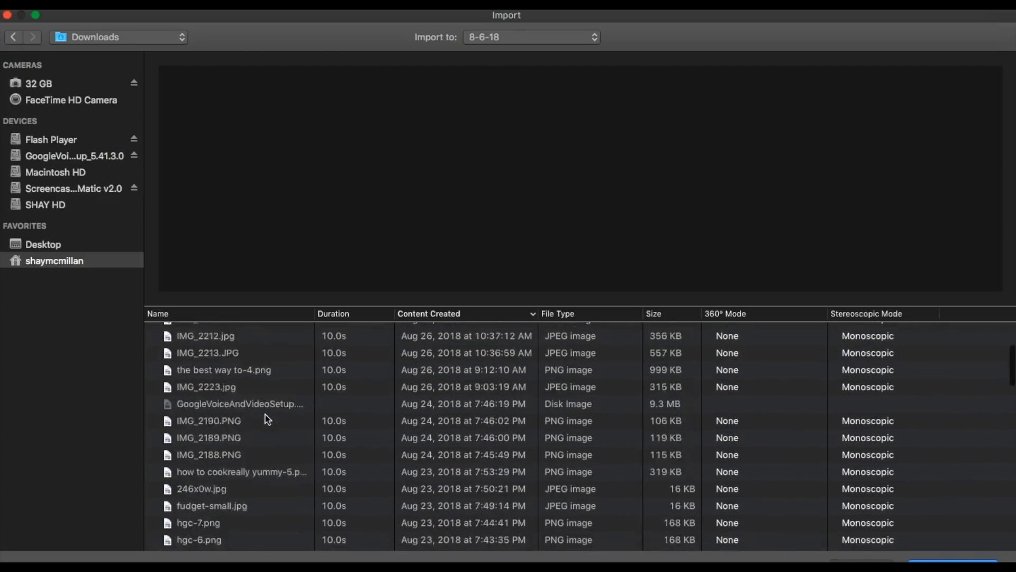
Step: Import the 7.2-minute talking-head video from the 32 GB camera card into the 8-6-18 event
left_click(37, 84)
left_click(243, 339)
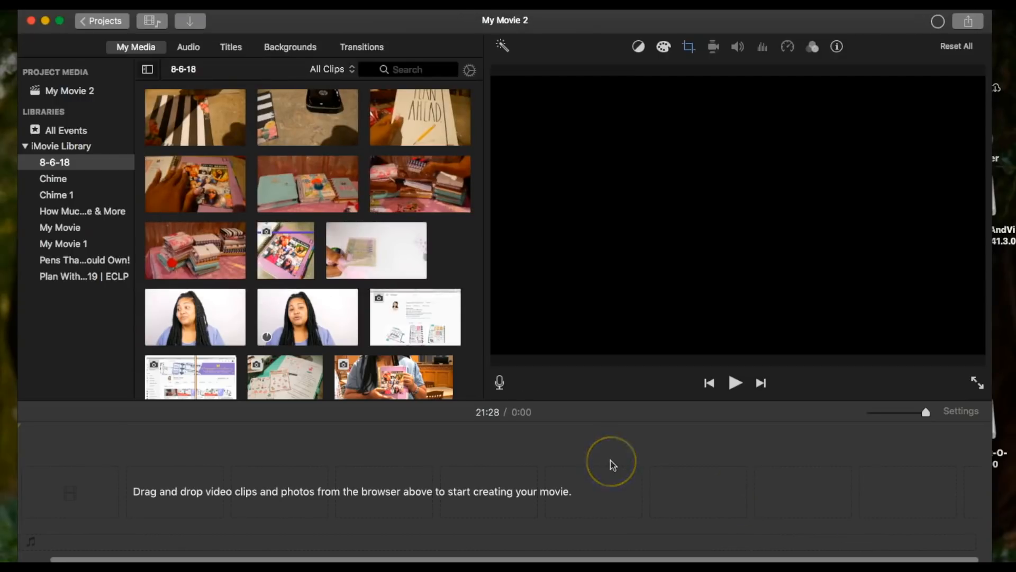
Step: Examine the 8-6-18 event's media and locate the newly imported talking-head clip
scroll(472, 335, "down", 5)
scroll(472, 328, "up", 4)
scroll(473, 316, "up", 15)
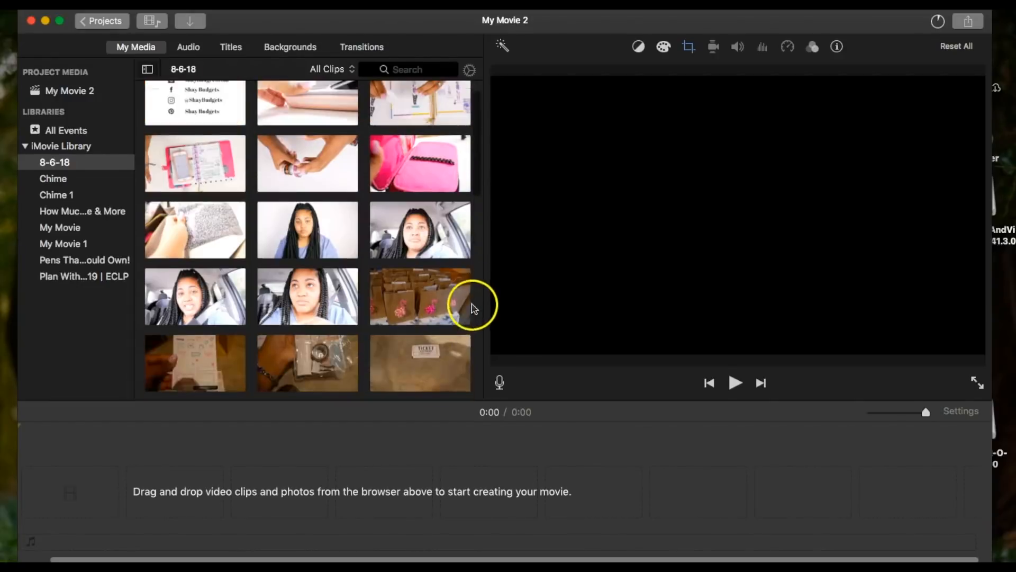
scroll(473, 317, "down", 15)
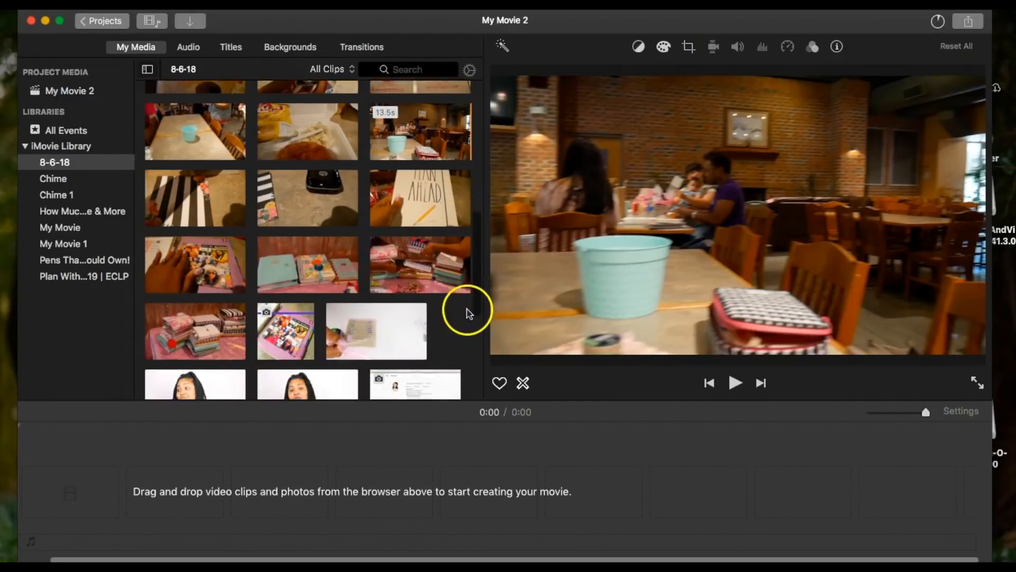
scroll(466, 316, "down", 2)
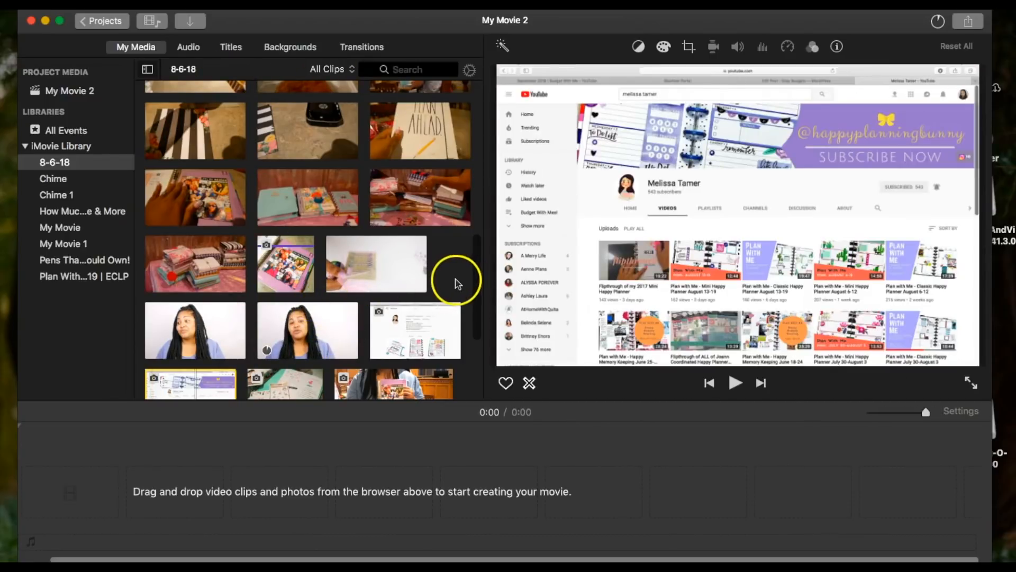
scroll(458, 288, "down", 5)
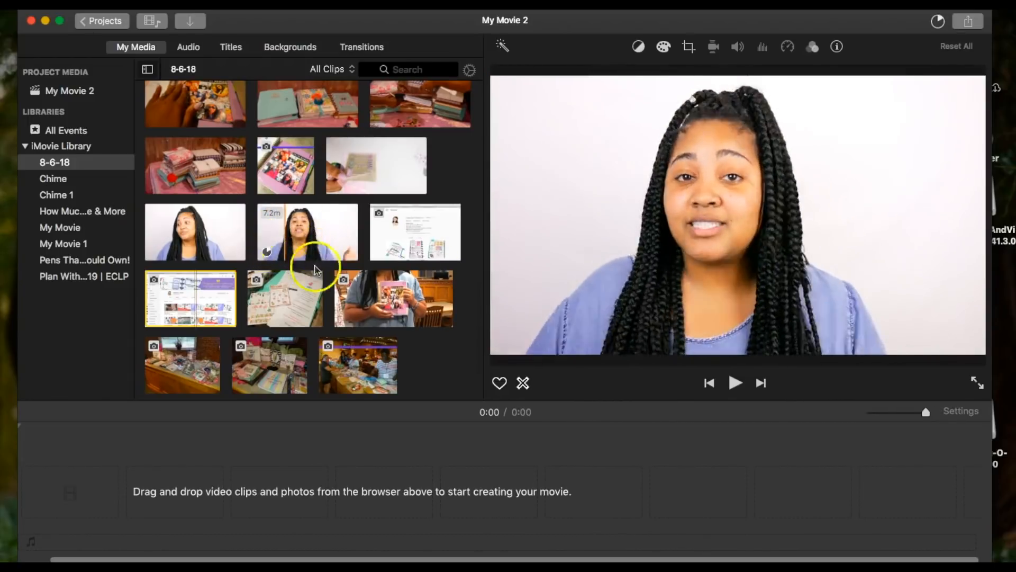
scroll(396, 323, "down", 4)
Step: Add the 8.8-second shaybudgets.com intro clip from the 8-6-18 event to the start of the timeline
scroll(375, 249, "up", 15)
left_click(196, 129)
left_click_drag(196, 130, 222, 476)
left_click(597, 482)
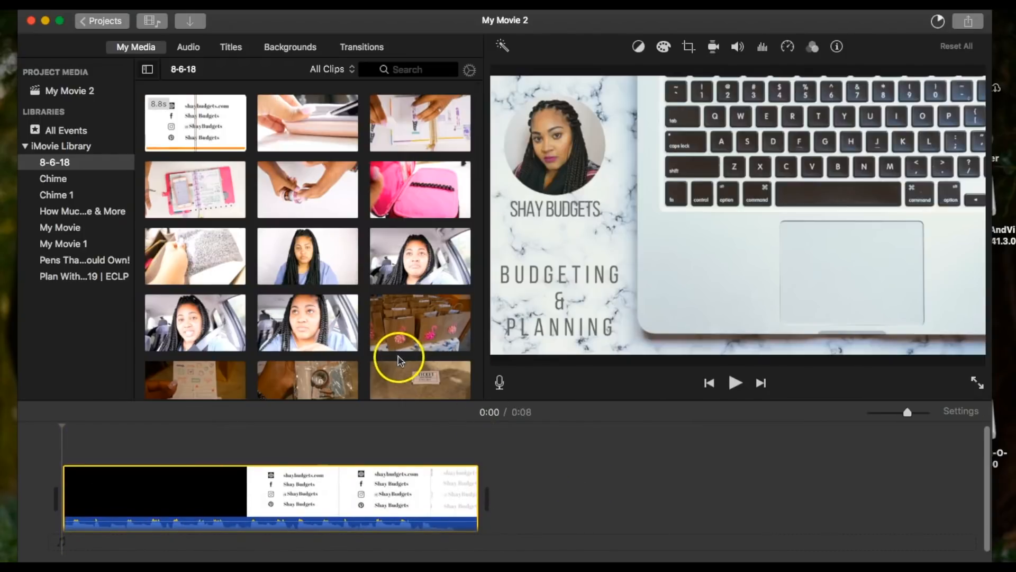
Step: Add the 7.2-minute talking-head clip to the timeline directly after the intro clip
scroll(398, 361, "down", 10)
scroll(393, 358, "down", 5)
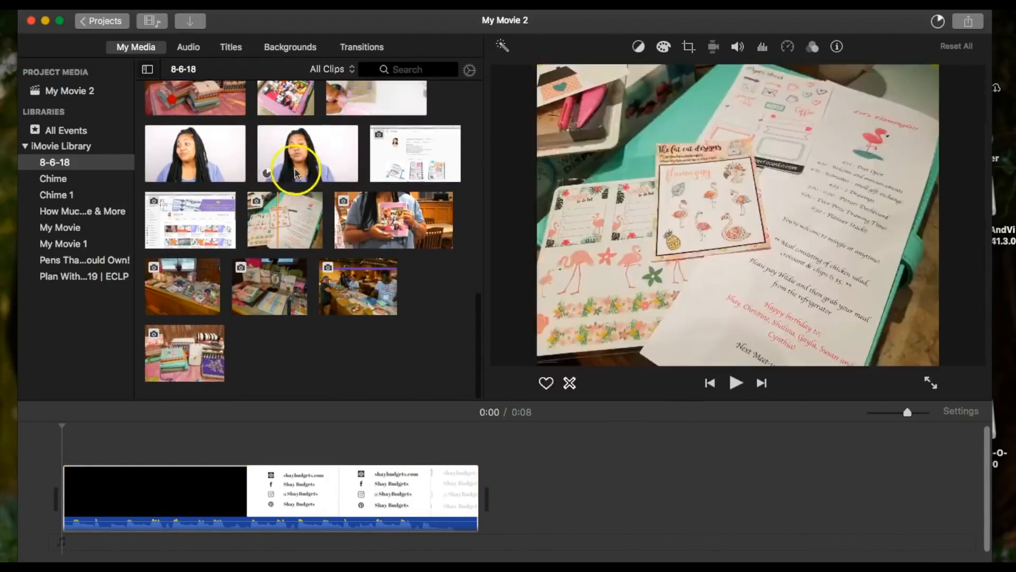
left_click_drag(275, 157, 518, 487)
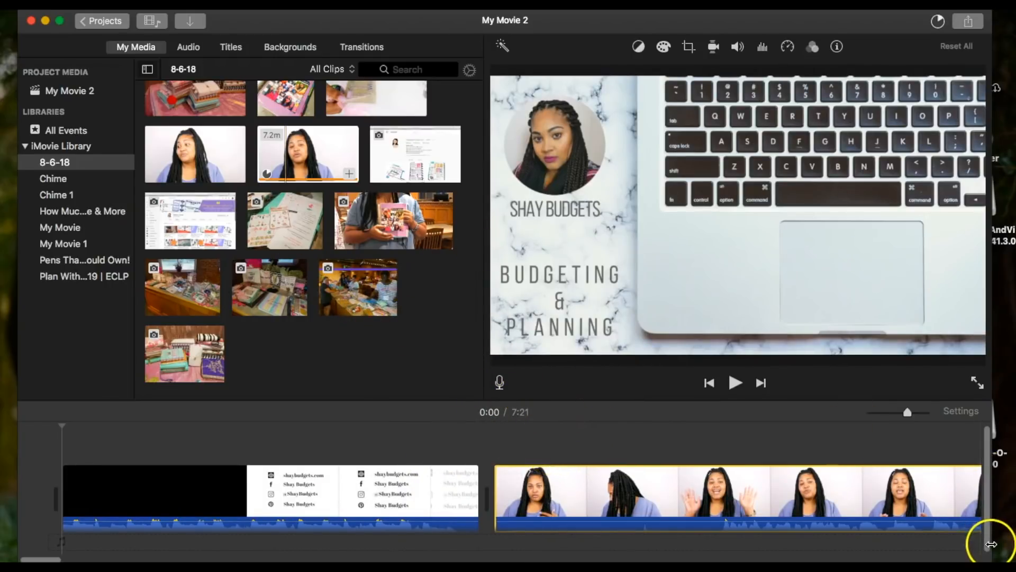
Step: Widen the iMovie window on both sides so it fills the screen width
left_click_drag(991, 544, 1011, 544)
left_click_drag(19, 219, 0, 220)
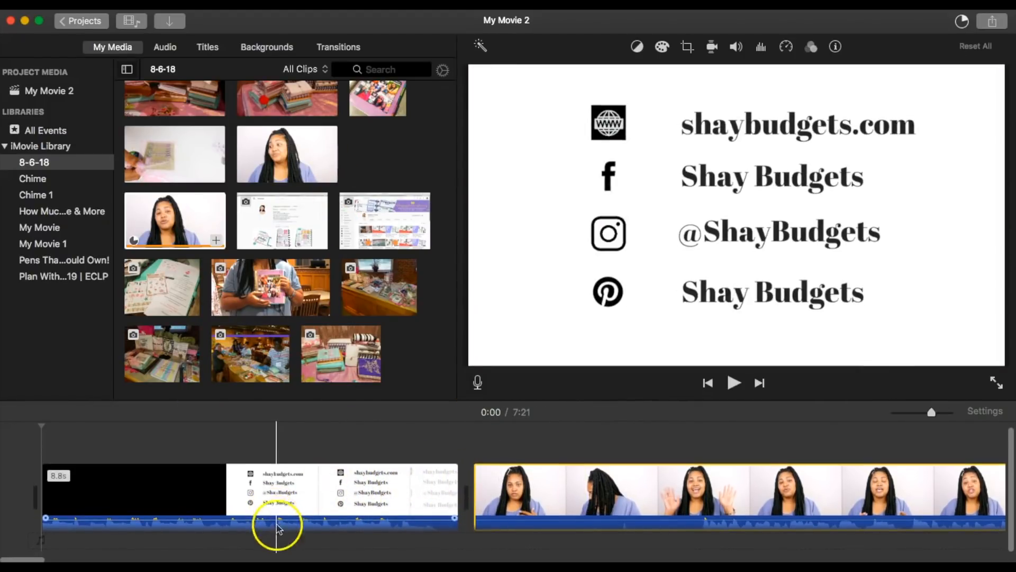
Step: Add the Stepping Out Long jingle from Sound Effects as background audio beneath the intro clip, near the start of the timeline
scroll(384, 310, "up", 2)
scroll(383, 310, "up", 15)
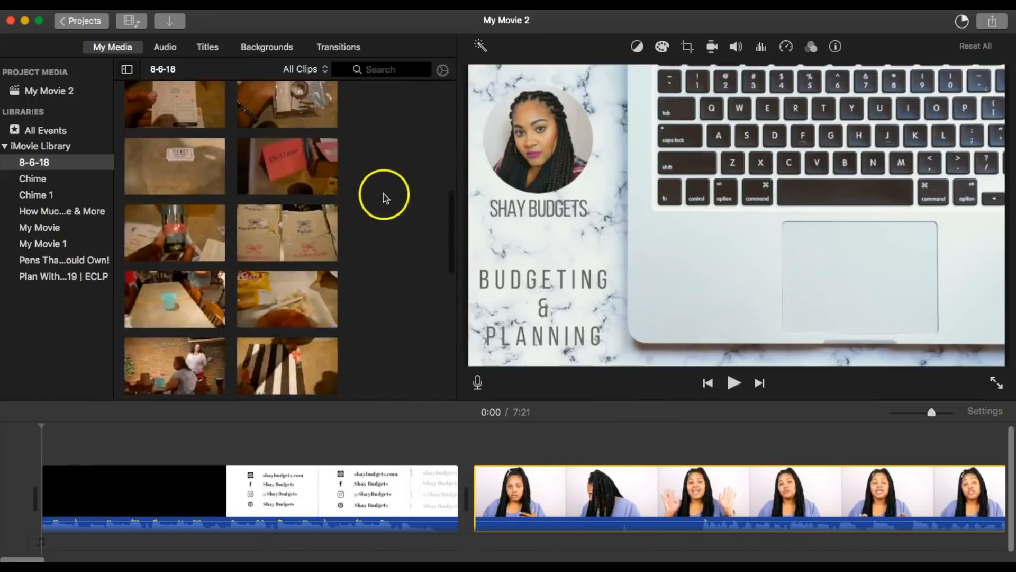
left_click(164, 47)
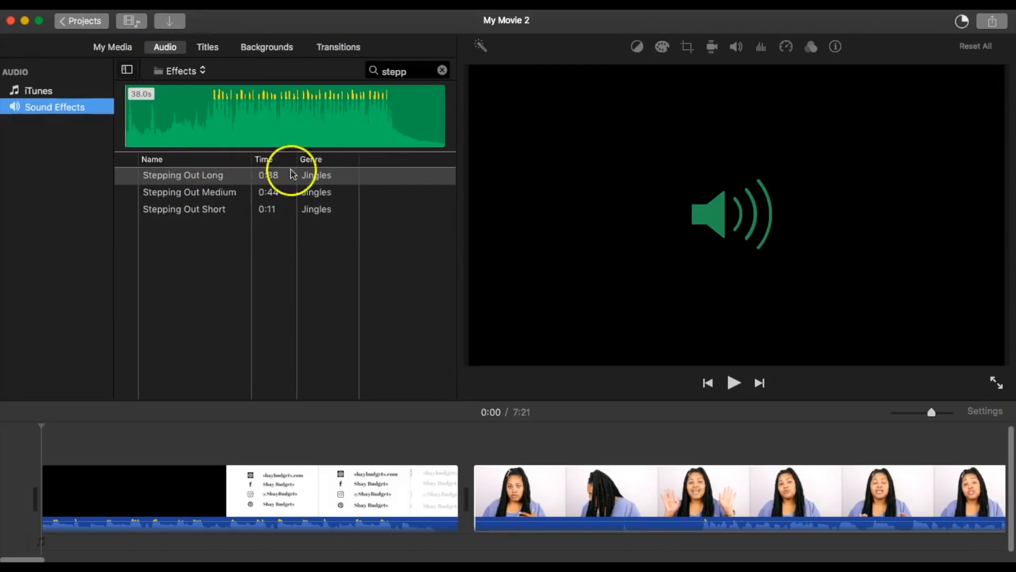
left_click_drag(203, 179, 74, 545)
scroll(58, 537, "down", 3)
left_click(49, 519)
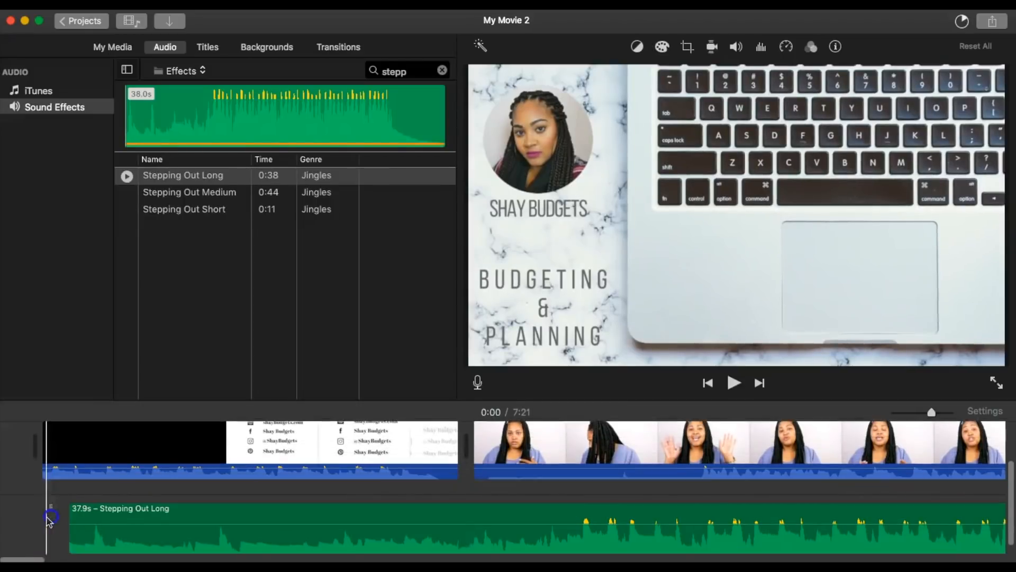
Step: Clear the sound effects search and move the Stepping Out Long music to the very start of the timeline
scroll(84, 530, "up", 3)
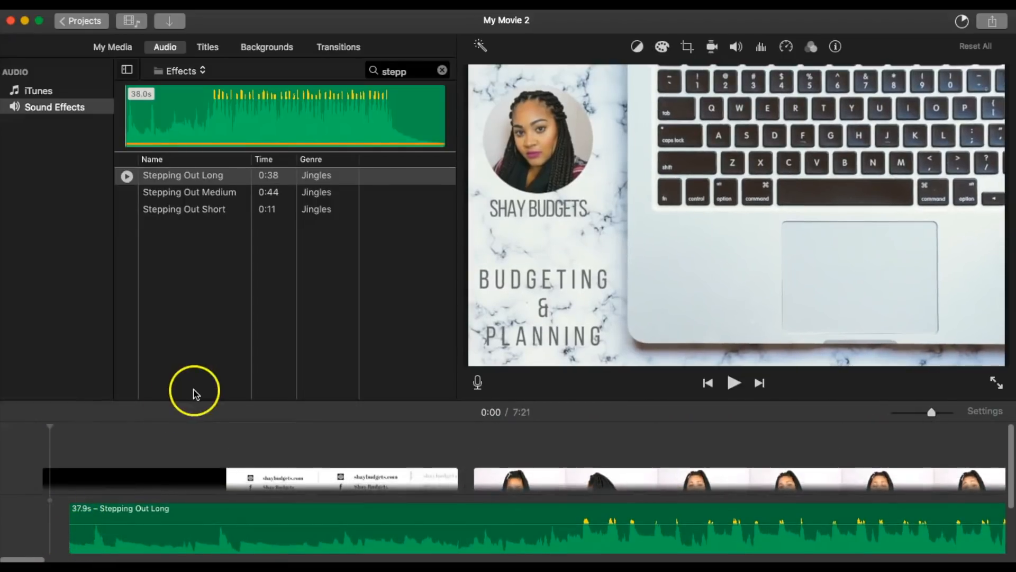
left_click(442, 72)
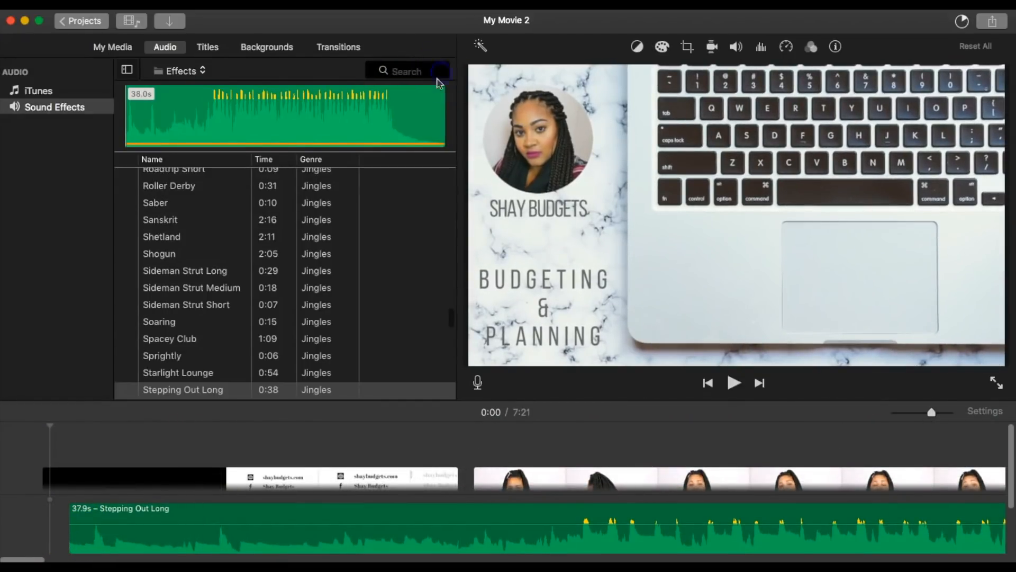
left_click_drag(456, 328, 458, 153)
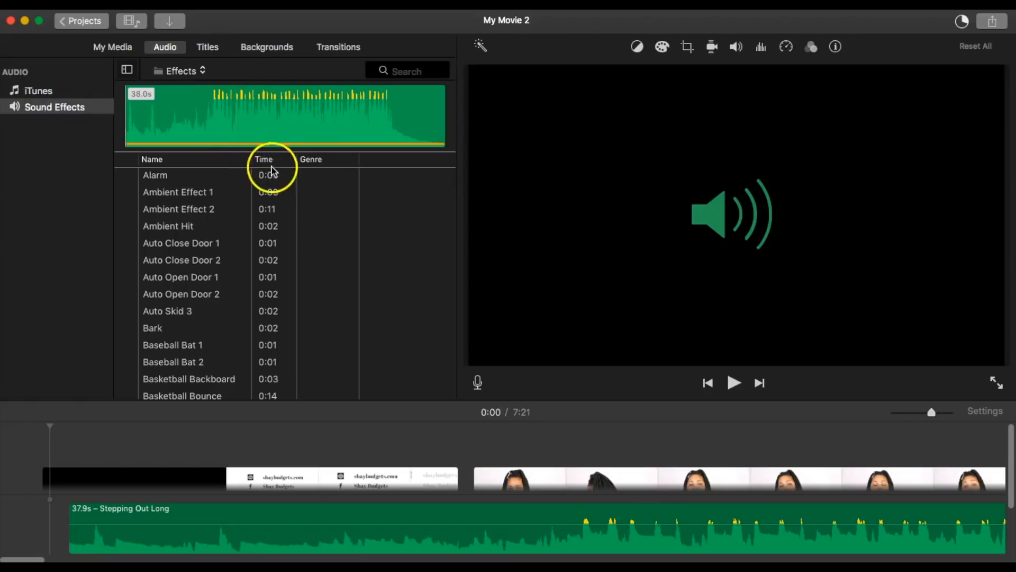
left_click_drag(127, 531, 117, 508)
left_click(192, 535)
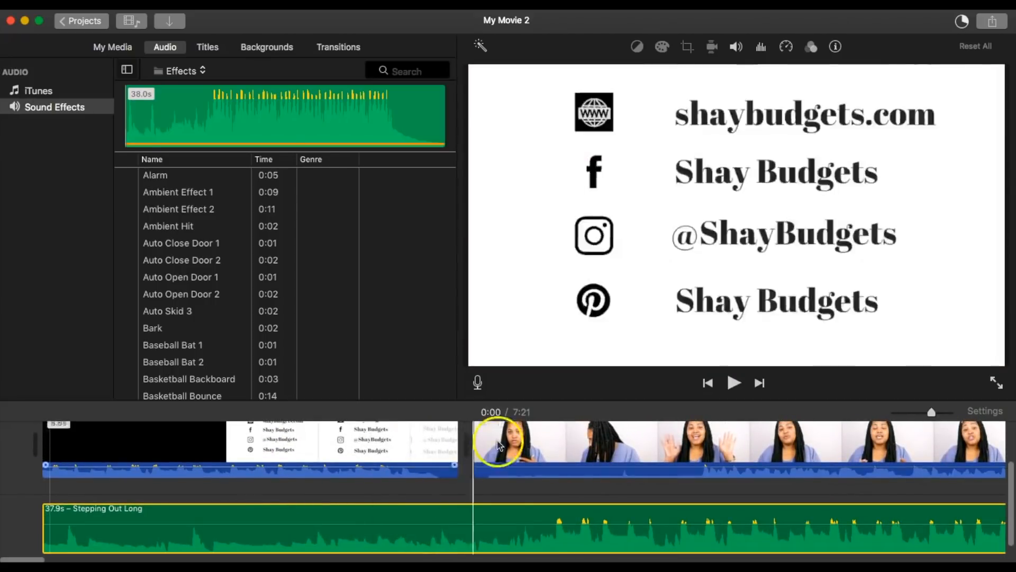
Step: Look through the video clips and photos in the 8-6-18 event for media to insert
left_click(133, 52)
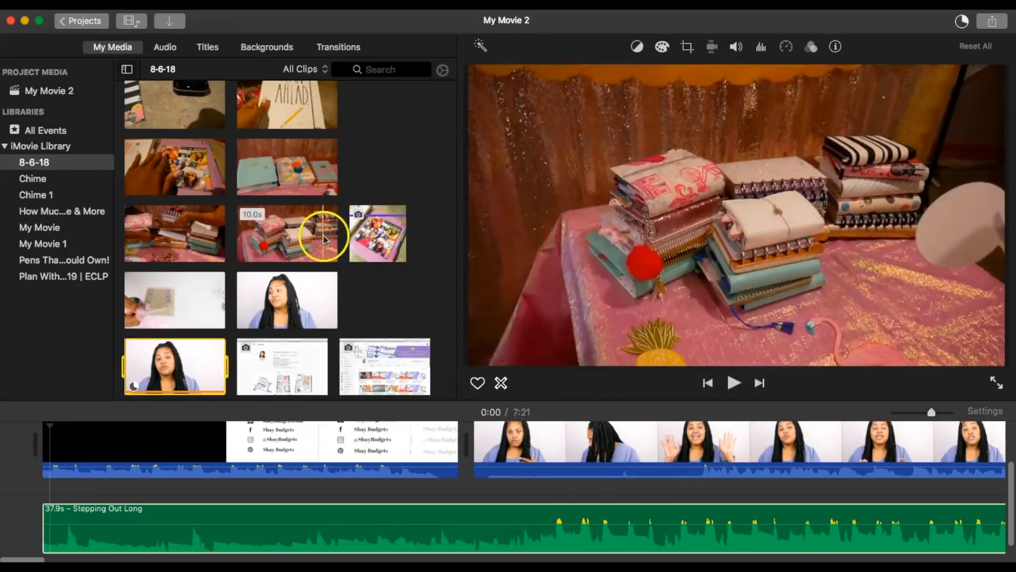
scroll(309, 243, "up", 5)
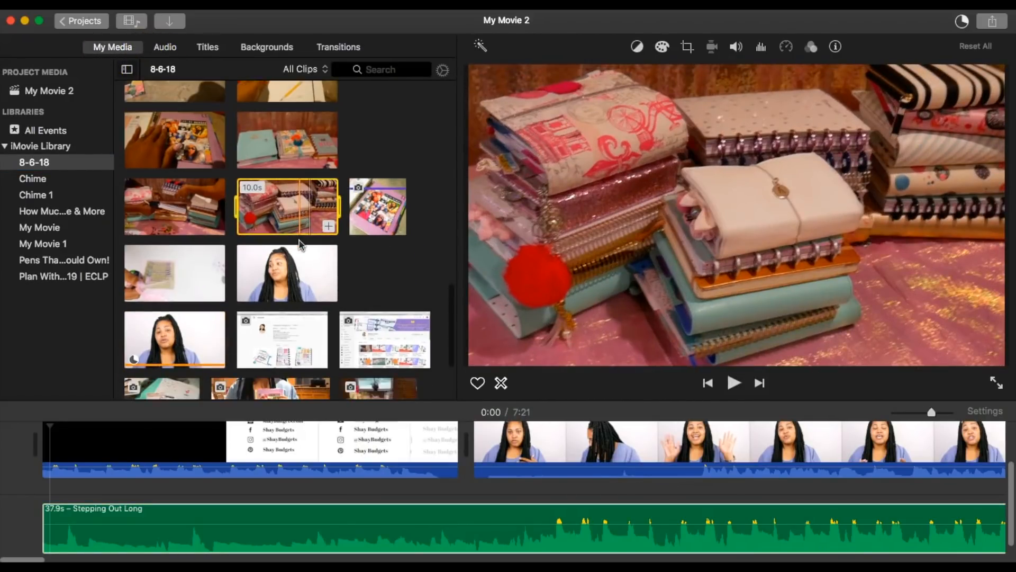
scroll(310, 251, "up", 10)
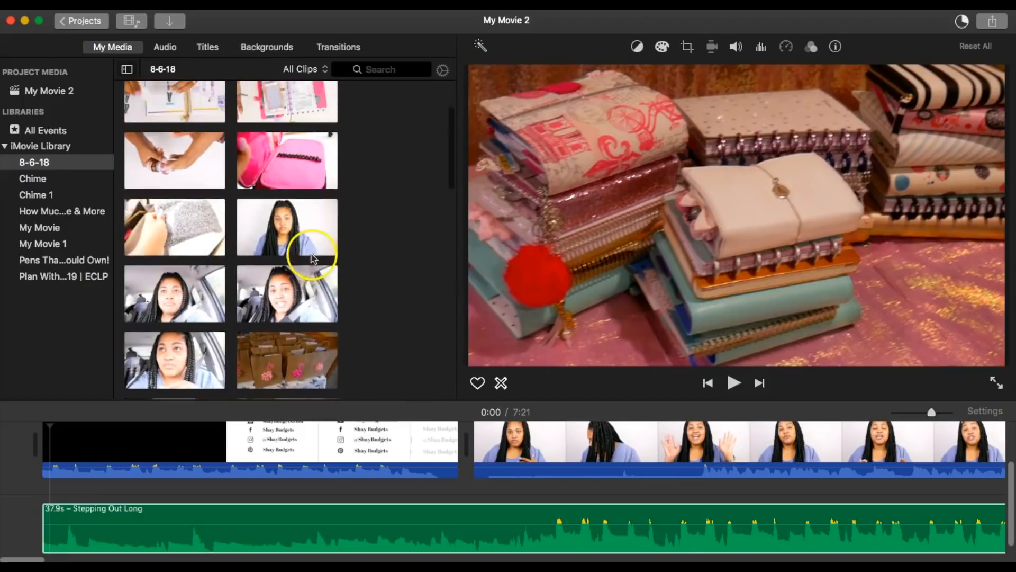
left_click(309, 261)
scroll(310, 254, "up", 8)
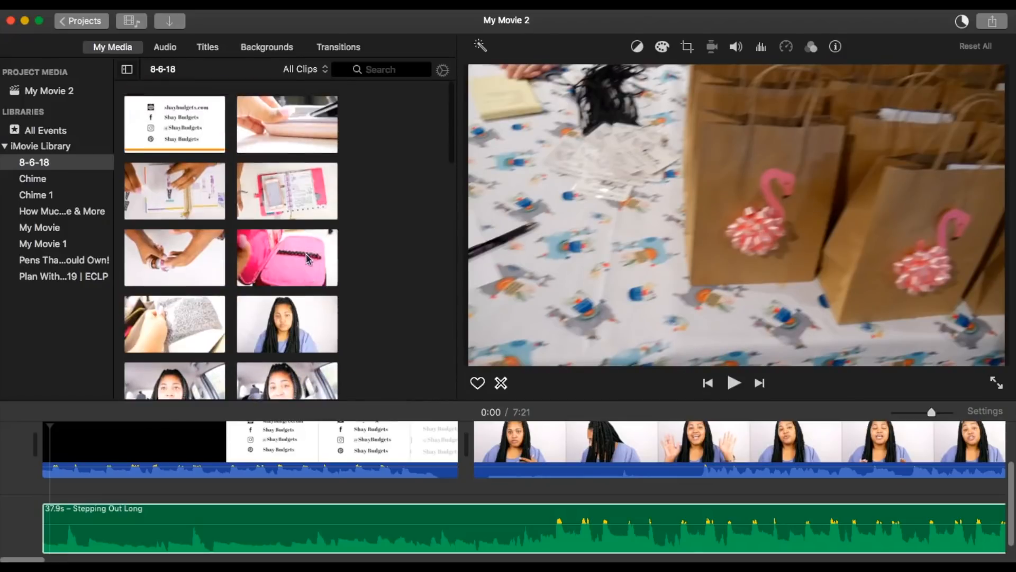
left_click(310, 255)
scroll(386, 265, "down", 10)
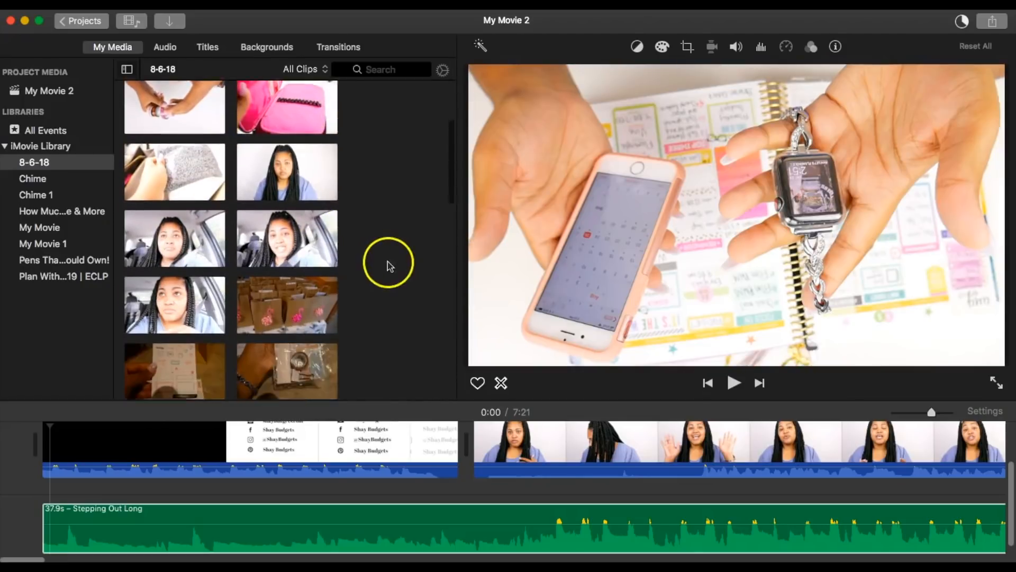
scroll(386, 262, "down", 8)
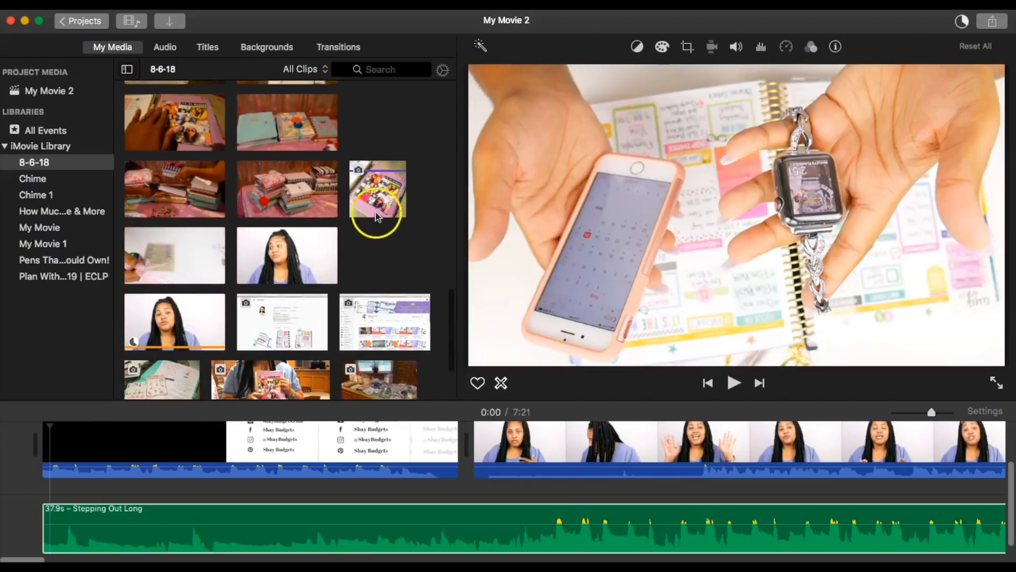
left_click(374, 208)
scroll(418, 233, "down", 3)
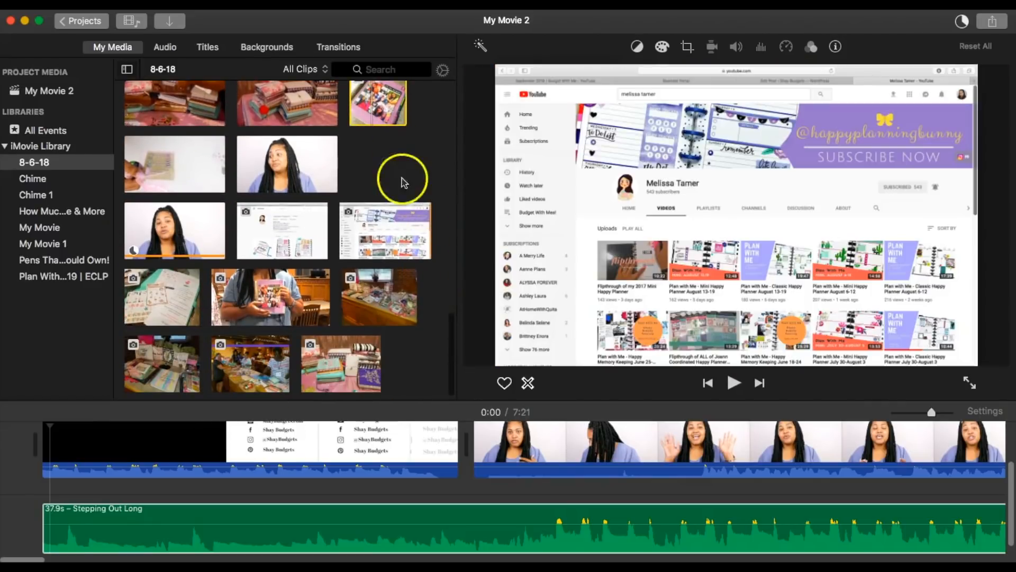
Step: Insert the pink planner cover photo between the intro clip and the talking-head clip on the timeline
left_click(372, 101)
left_click(425, 243)
left_click_drag(446, 237, 442, 436)
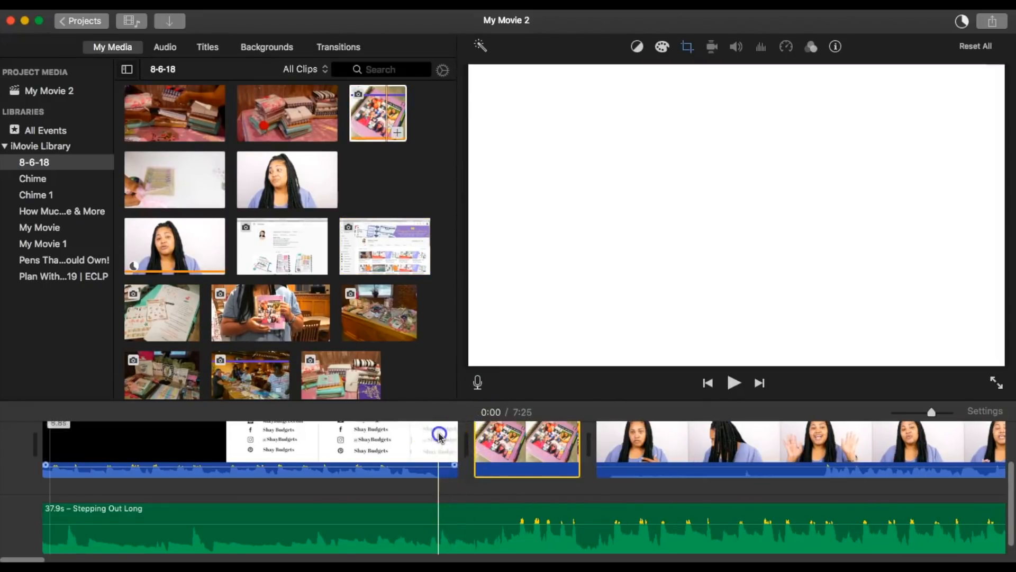
Step: Delete the planner cover photo from between the intro and talking-head clips
left_click(552, 439)
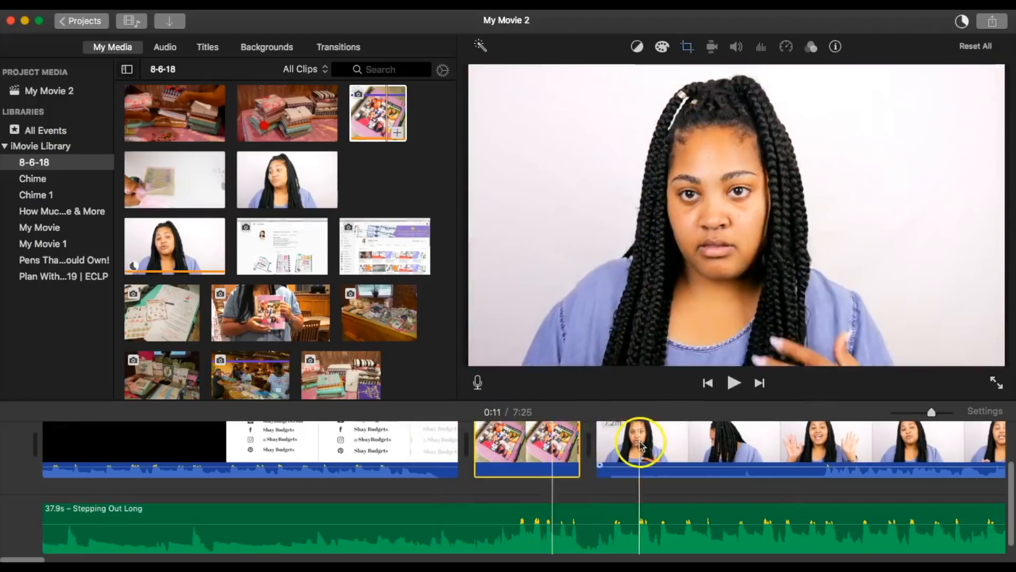
left_click(442, 445)
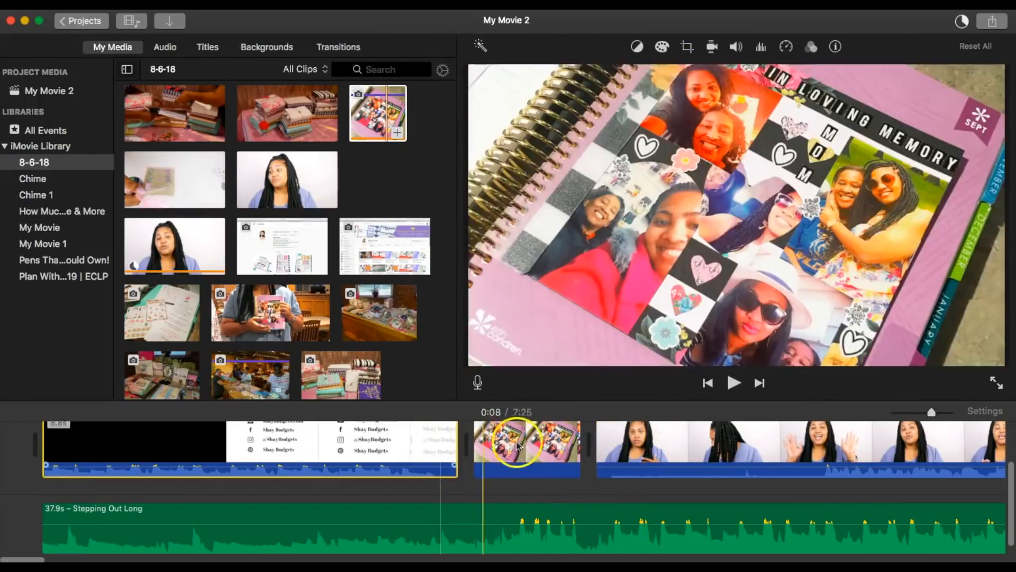
left_click(523, 444)
key("Delete")
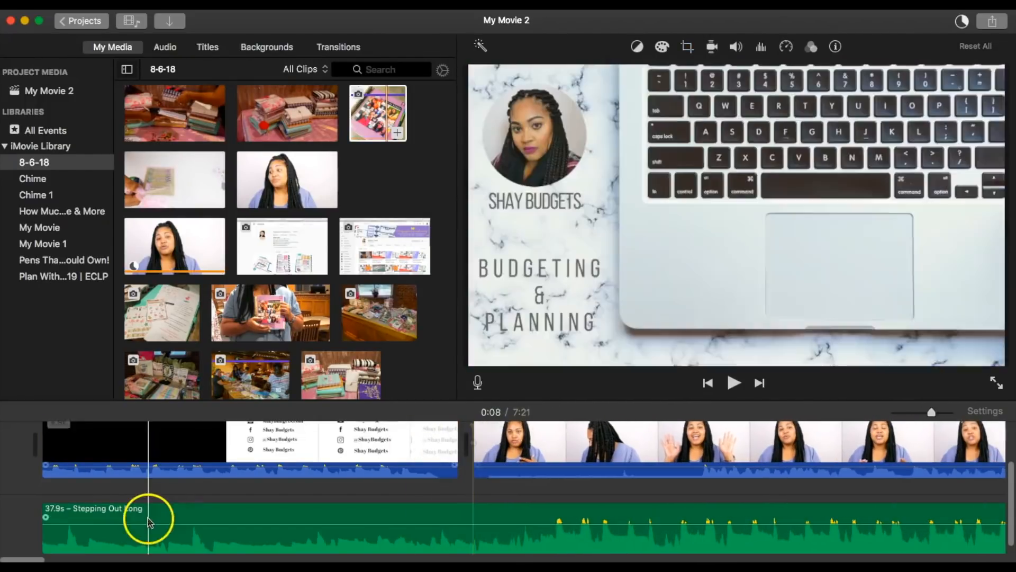
Step: Mute the original audio of the shaybudgets.com intro clip
left_click(205, 437)
left_click(75, 470)
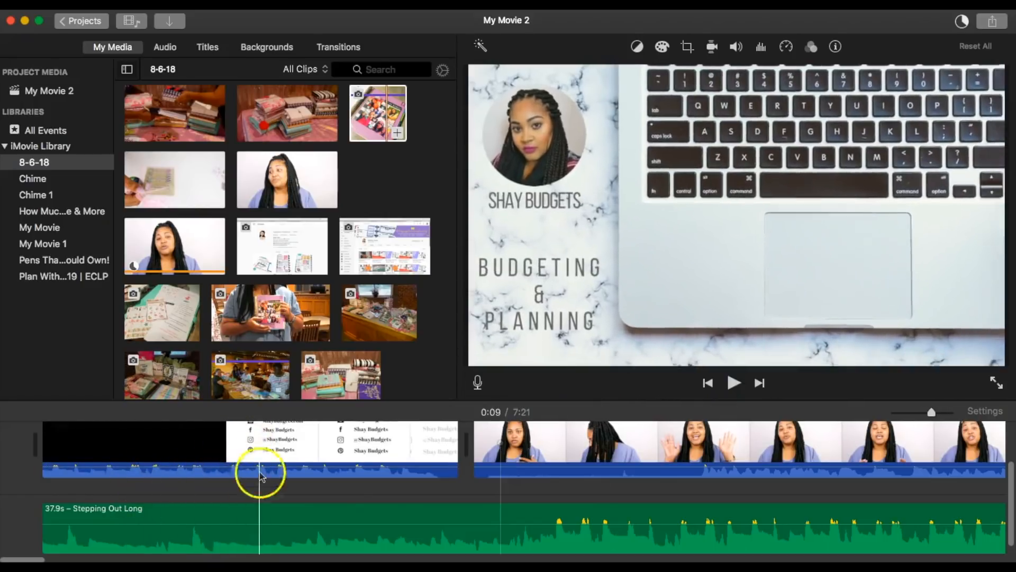
scroll(311, 452, "down", 1)
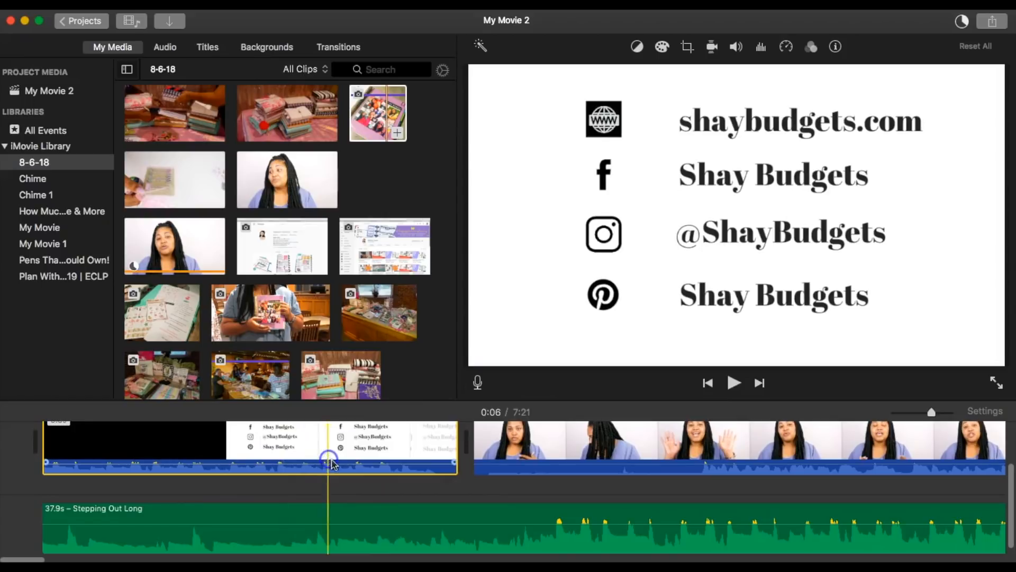
left_click(736, 49)
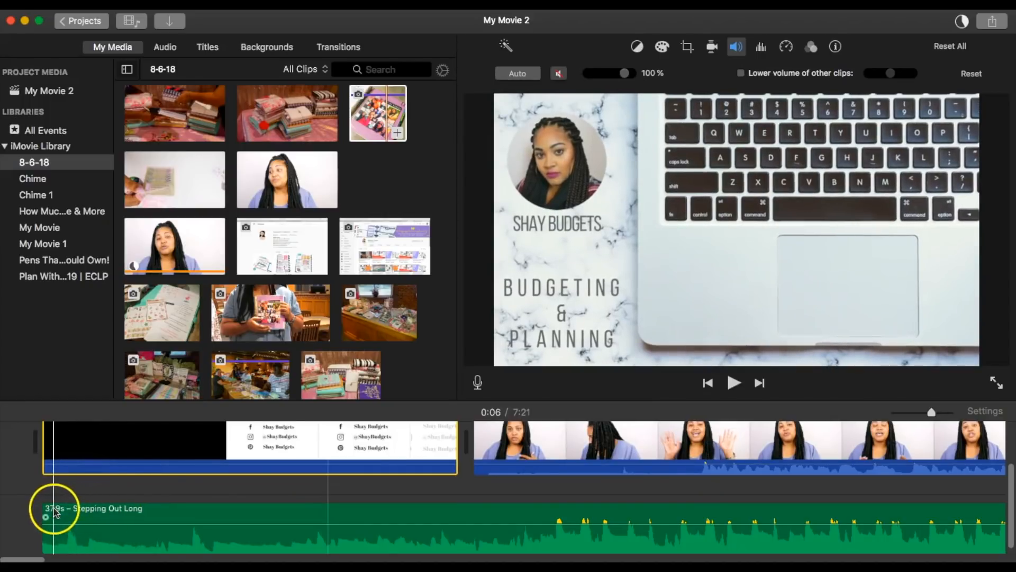
Step: Examine along the timeline how far the Stepping Out Long music extends beneath the talking-head clip
scroll(474, 519, "right", 5)
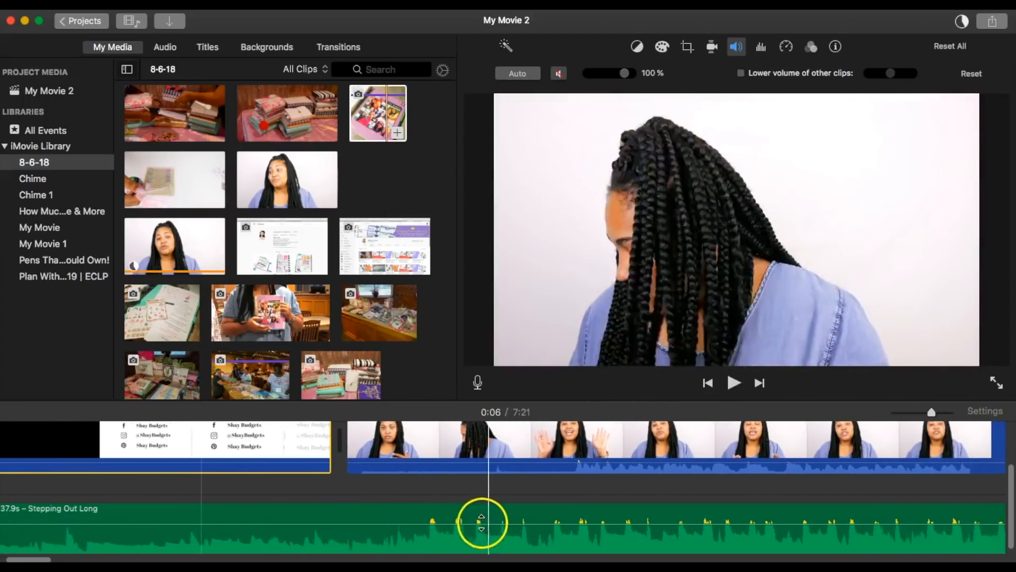
scroll(482, 524, "right", 6)
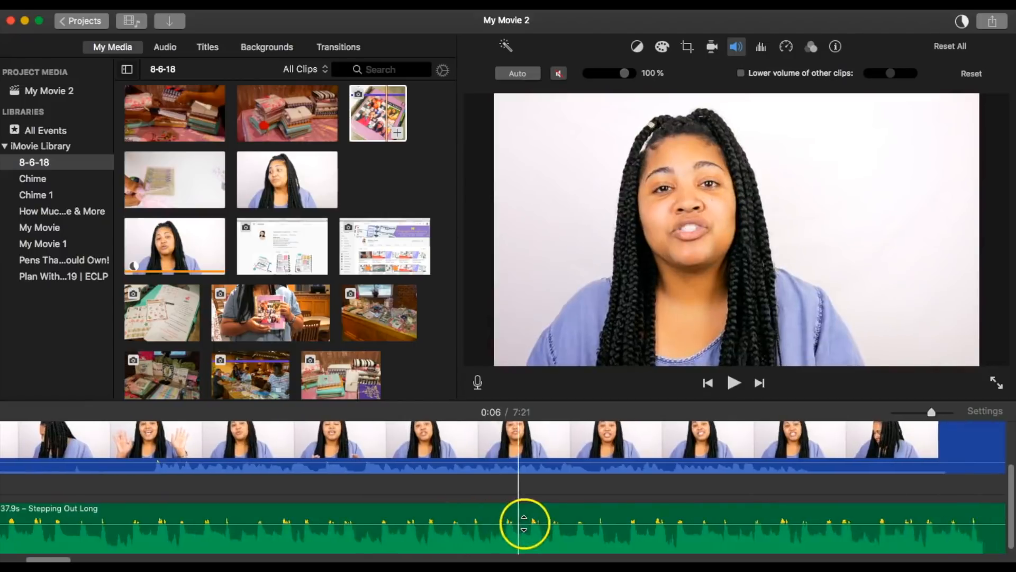
scroll(501, 522, "right", 6)
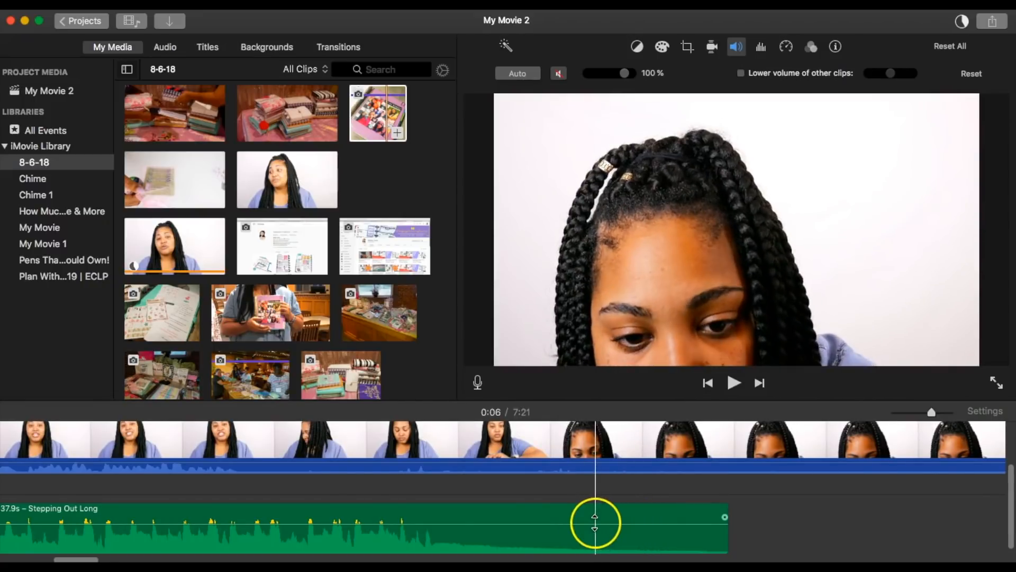
scroll(613, 523, "right", 2)
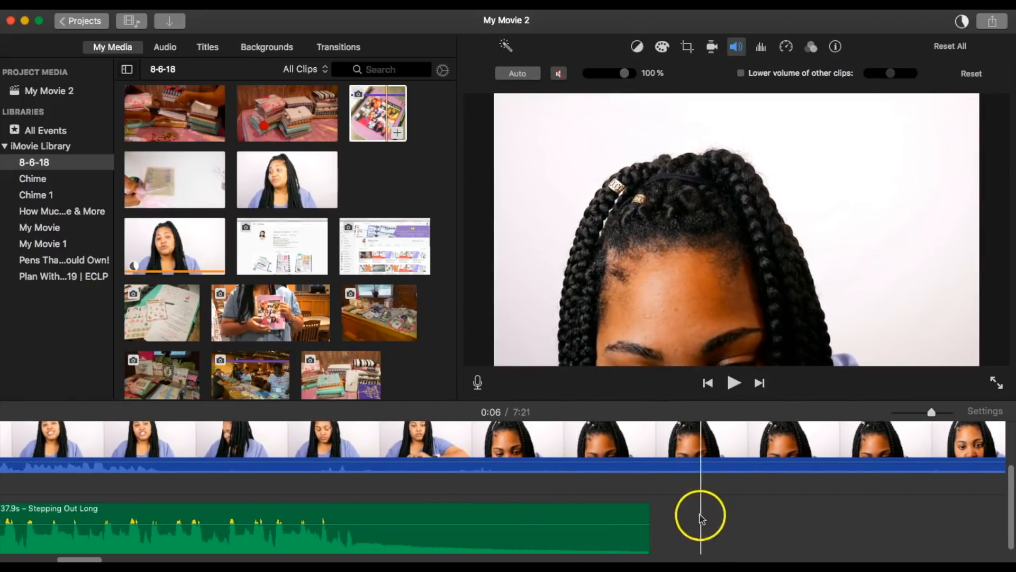
scroll(688, 522, "left", 7)
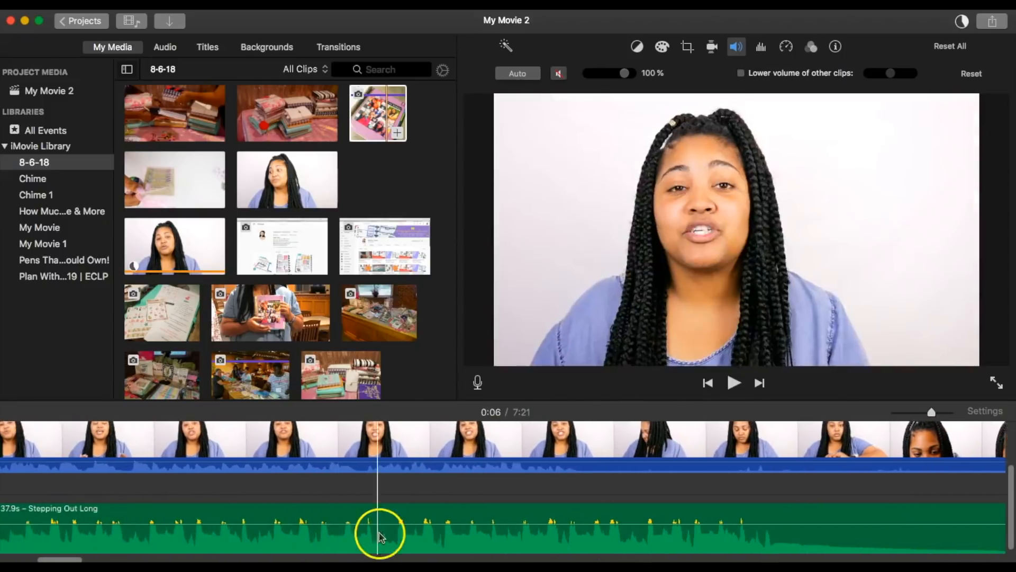
scroll(423, 535, "left", 8)
scroll(472, 532, "left", 8)
scroll(530, 529, "left", 3)
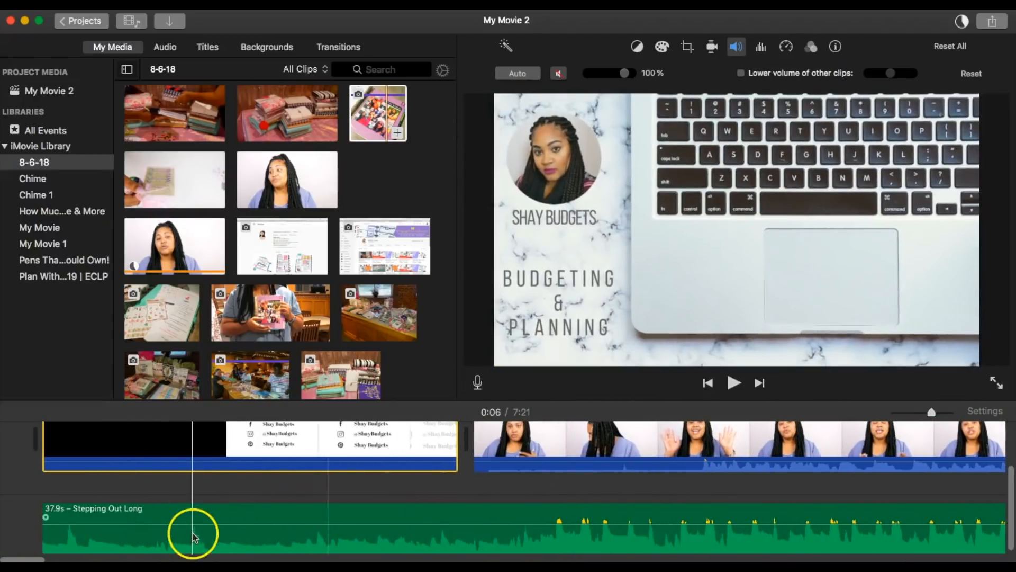
Step: Lower the volume of the Stepping Out Long background music to 28%
mouse_move(83, 520)
left_mouse_down()
mouse_move(83, 535)
mouse_move(83, 509)
mouse_move(81, 531)
left_mouse_up()
left_click(267, 490)
left_click(478, 516)
left_click(407, 521)
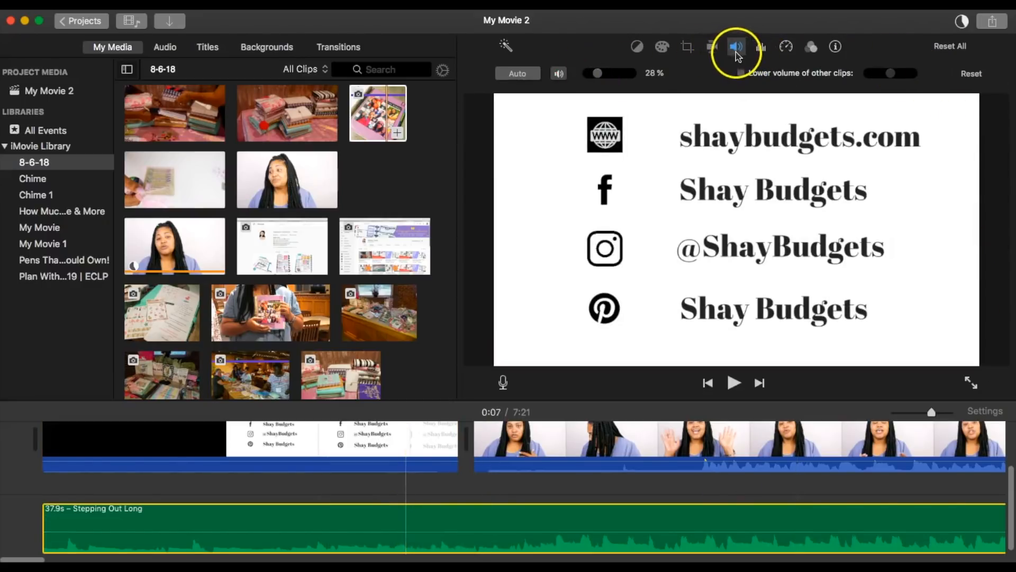
left_click_drag(606, 74, 643, 77)
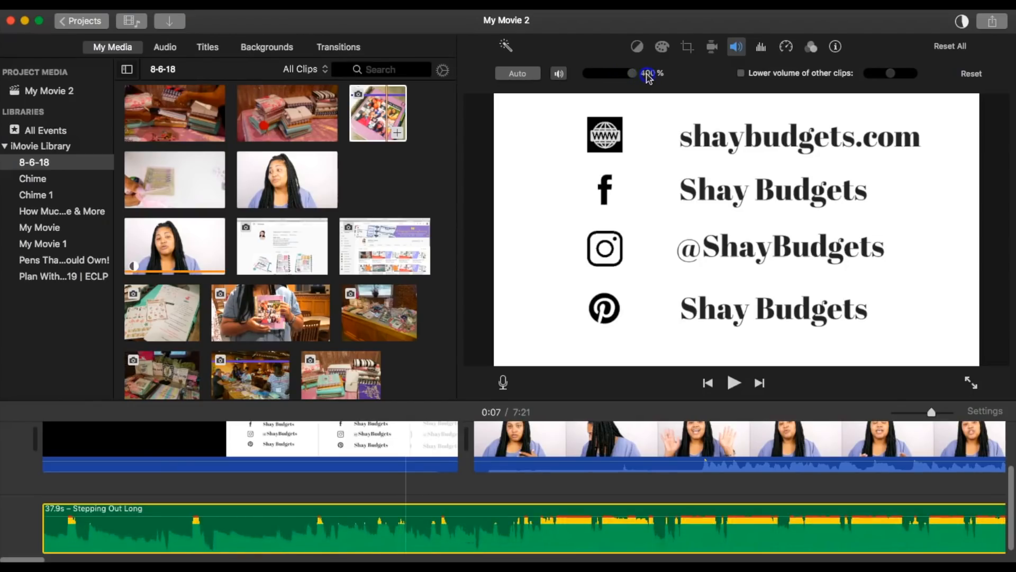
left_click_drag(648, 76, 586, 75)
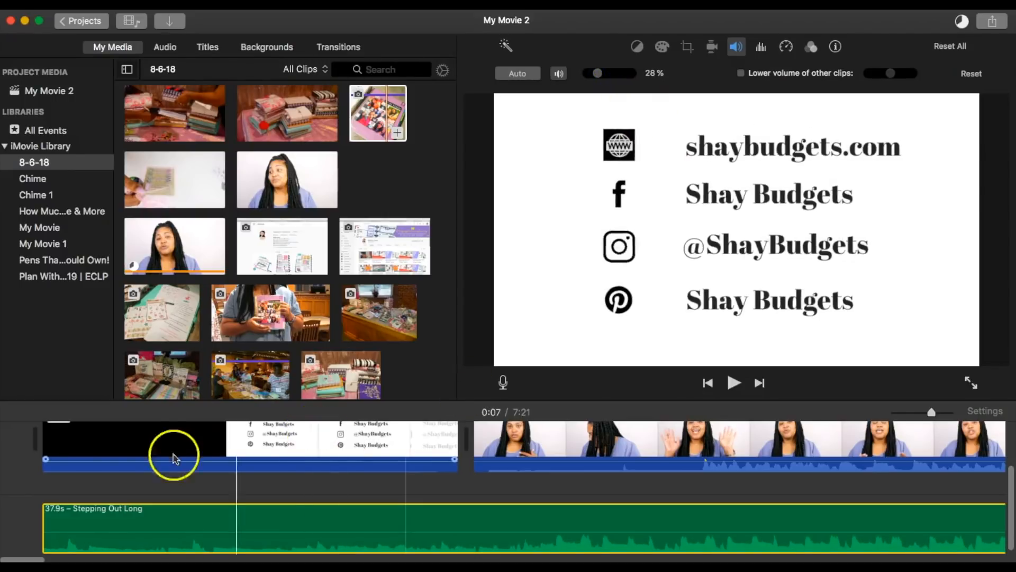
Step: Search the sound effects for "stepping" and add a second Stepping Out Long directly after the end of the first one
scroll(551, 510, "up", 1)
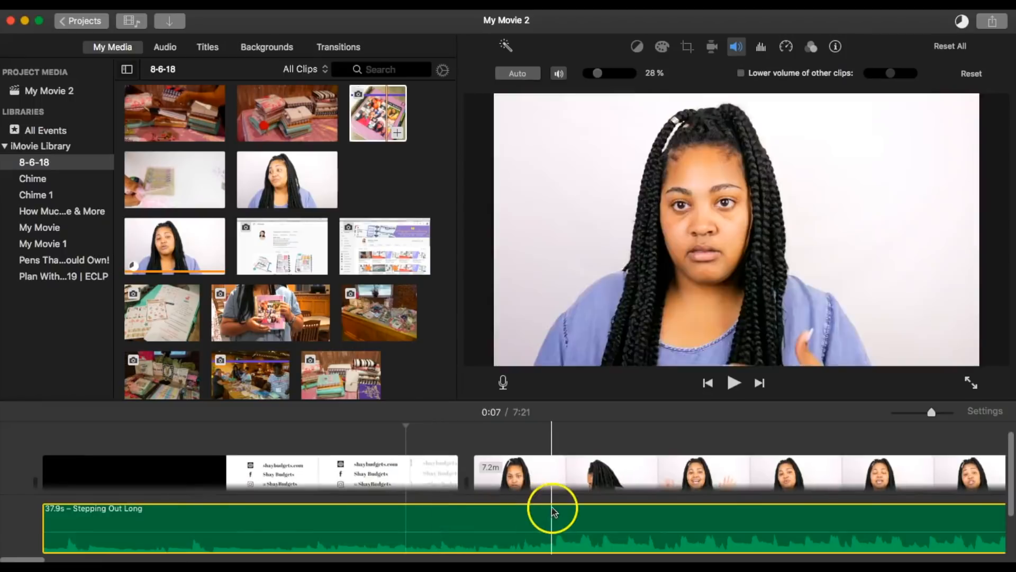
scroll(541, 522, "down", 2)
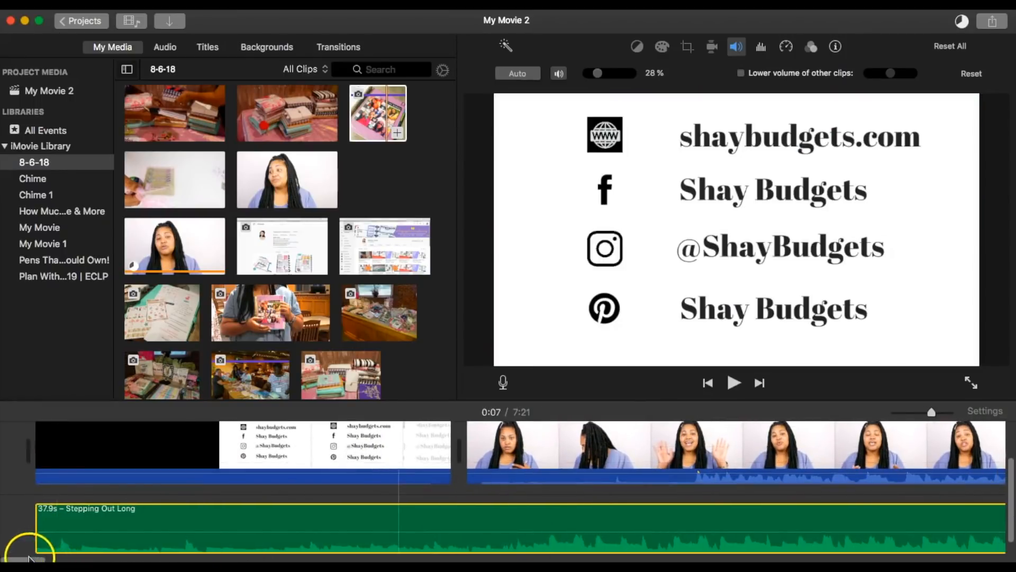
scroll(18, 546, "right", 10)
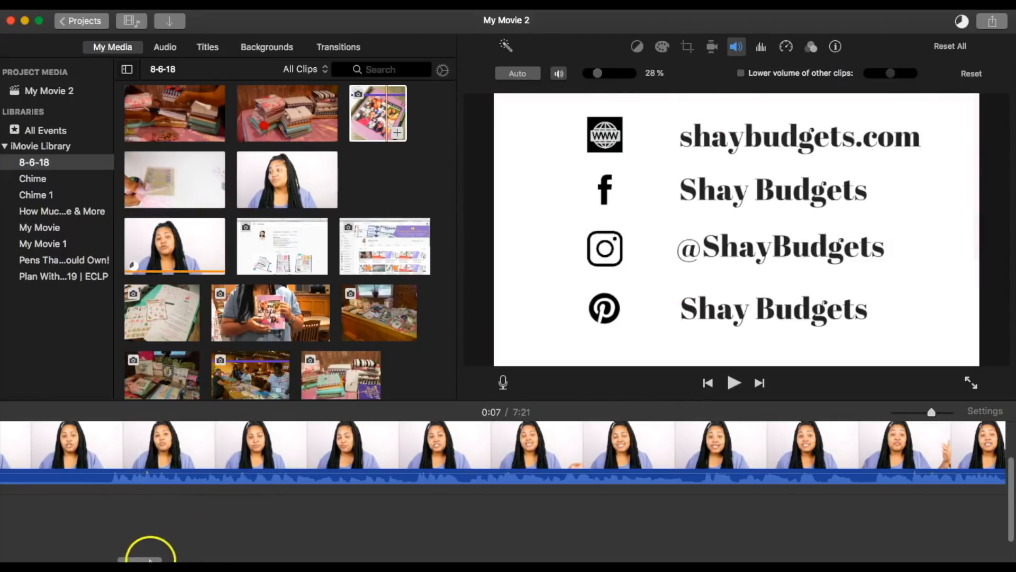
left_click_drag(147, 558, 88, 559)
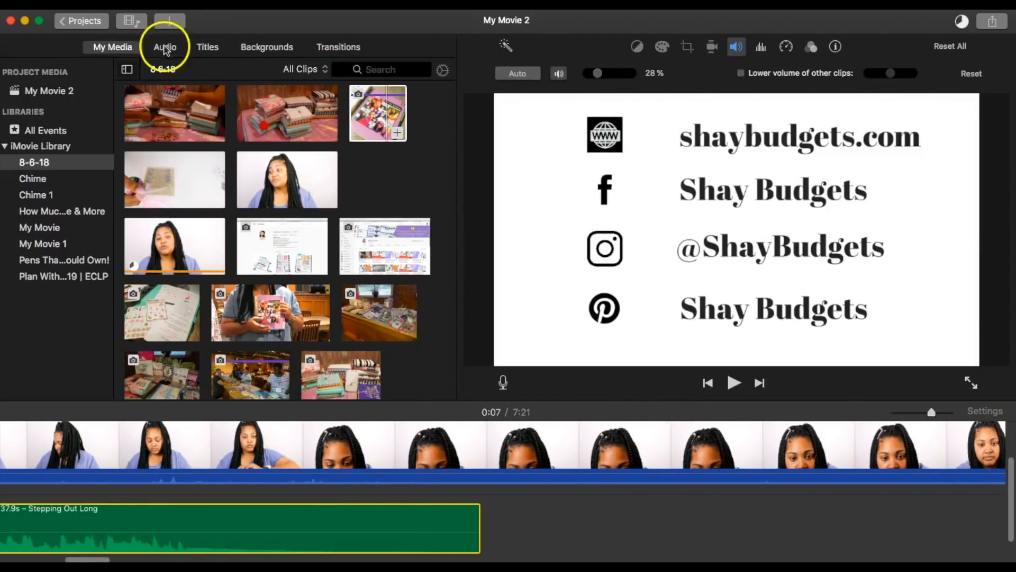
left_click(166, 48)
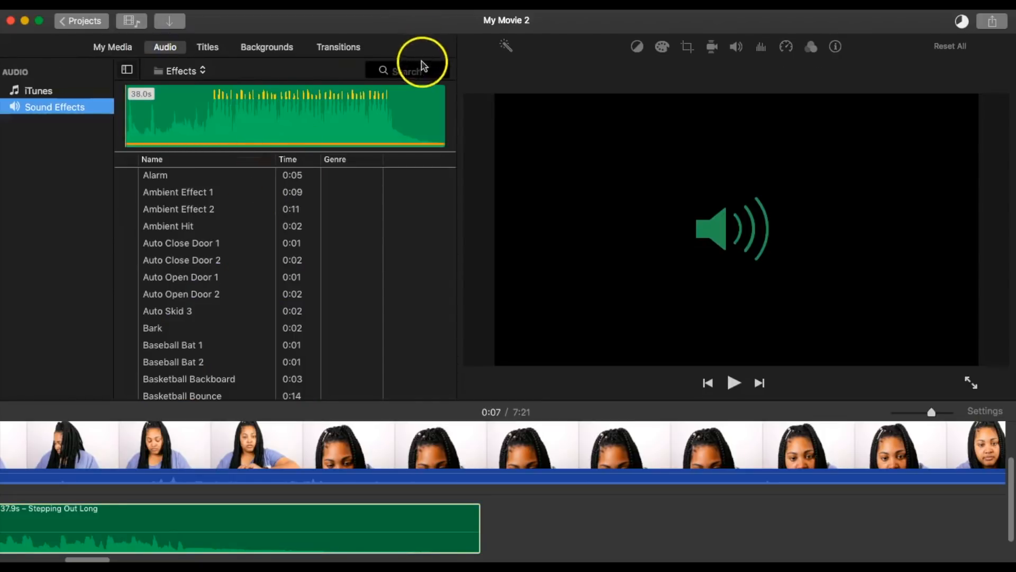
left_click(422, 66)
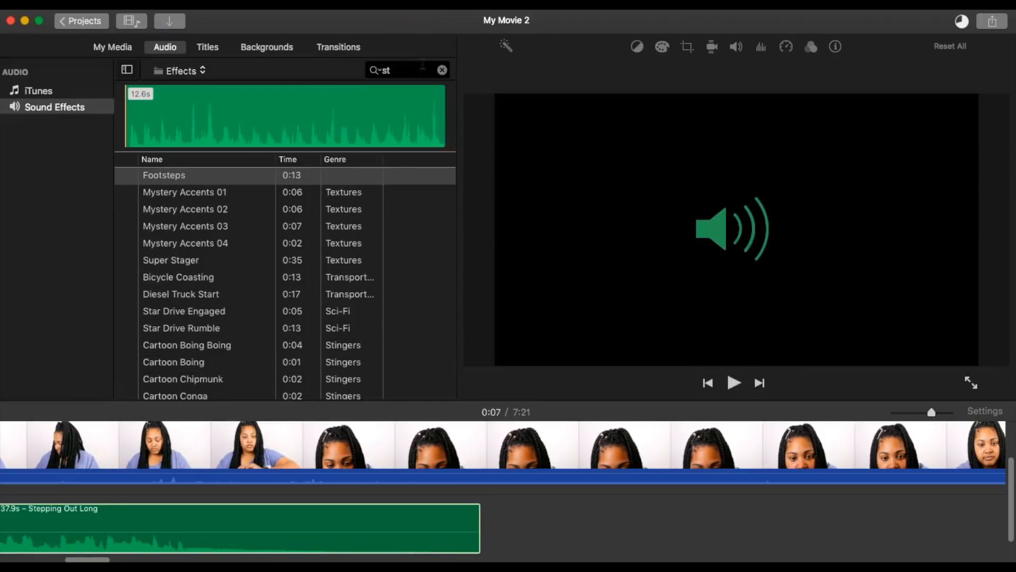
type("stepping")
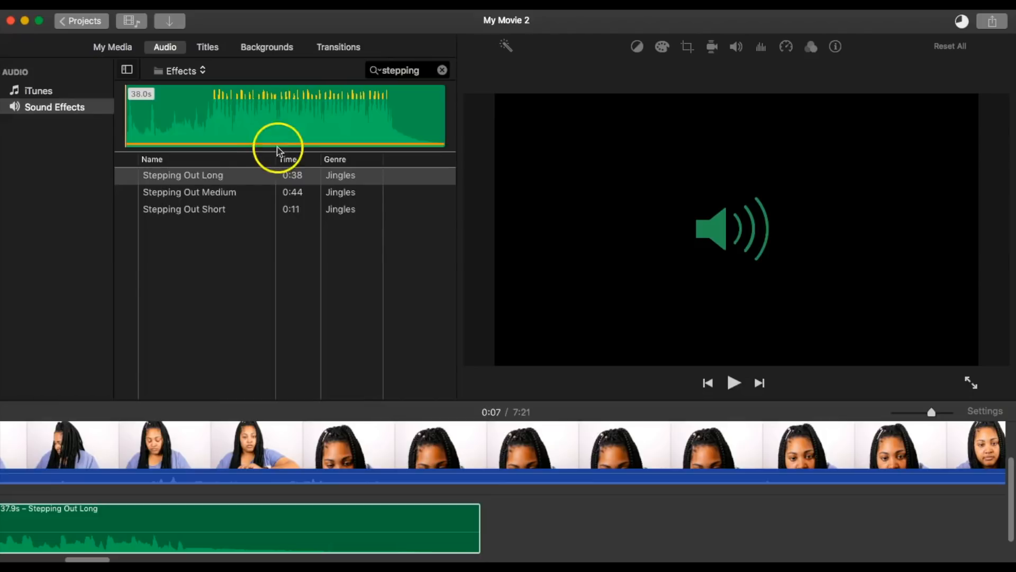
left_click(253, 177)
left_click_drag(245, 178, 532, 520)
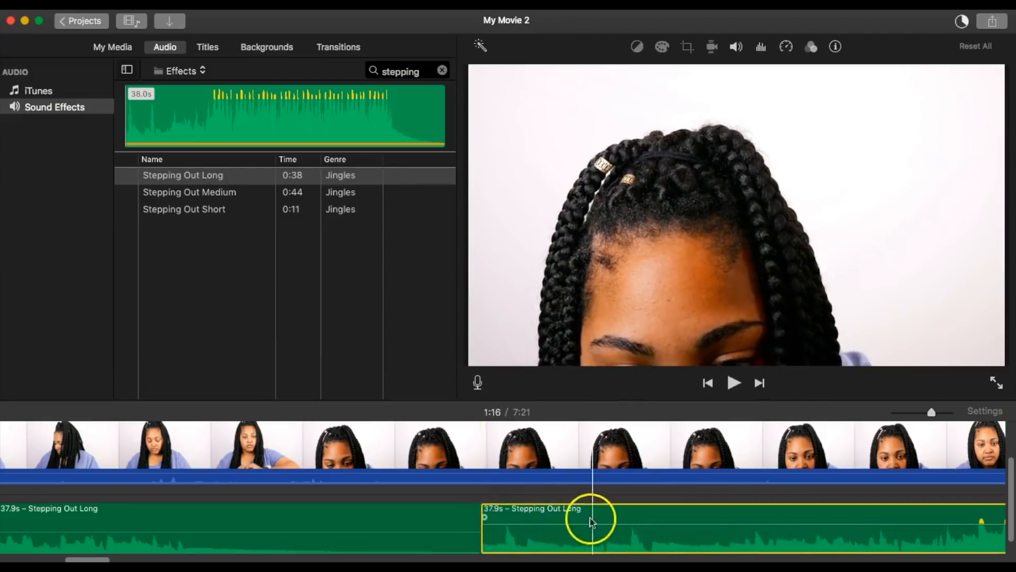
Step: Delete the second Stepping Out Long clip from beneath the talking-head clip
key("Delete")
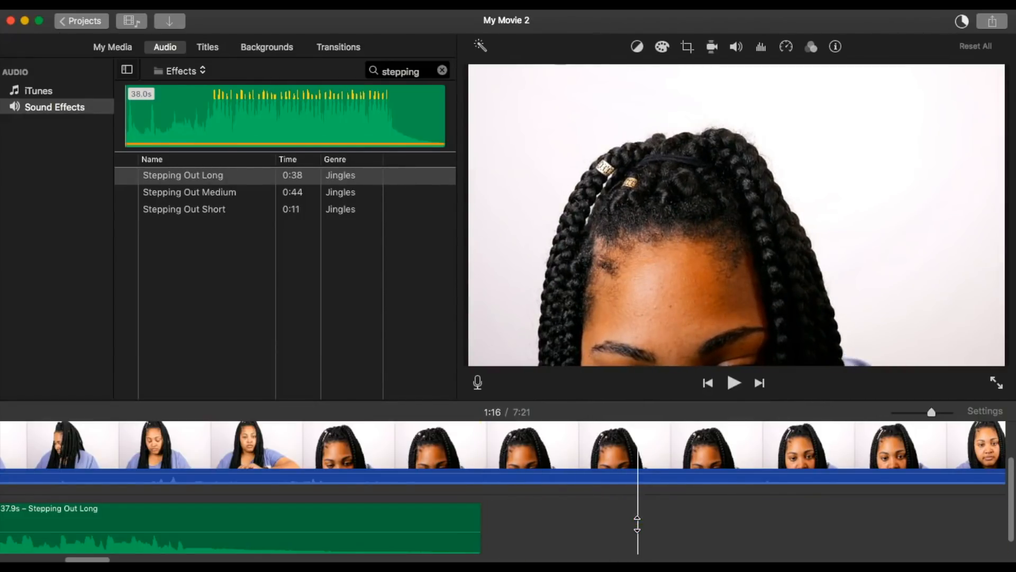
Step: Try a fade-in at the start and a fade-out at the end of the Stepping Out Long music
left_click_drag(95, 559, 8, 559)
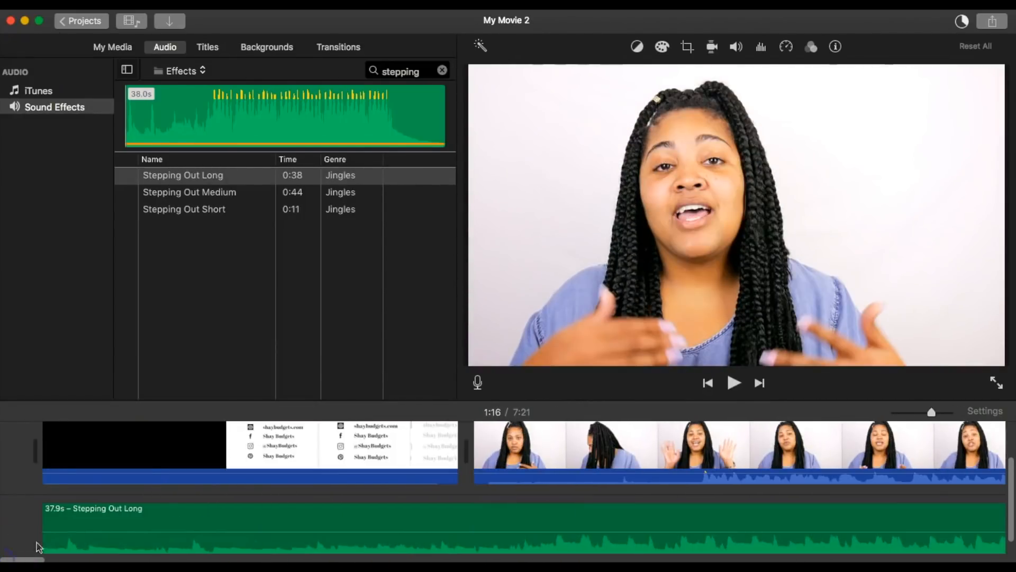
left_click(148, 506)
left_click(90, 533)
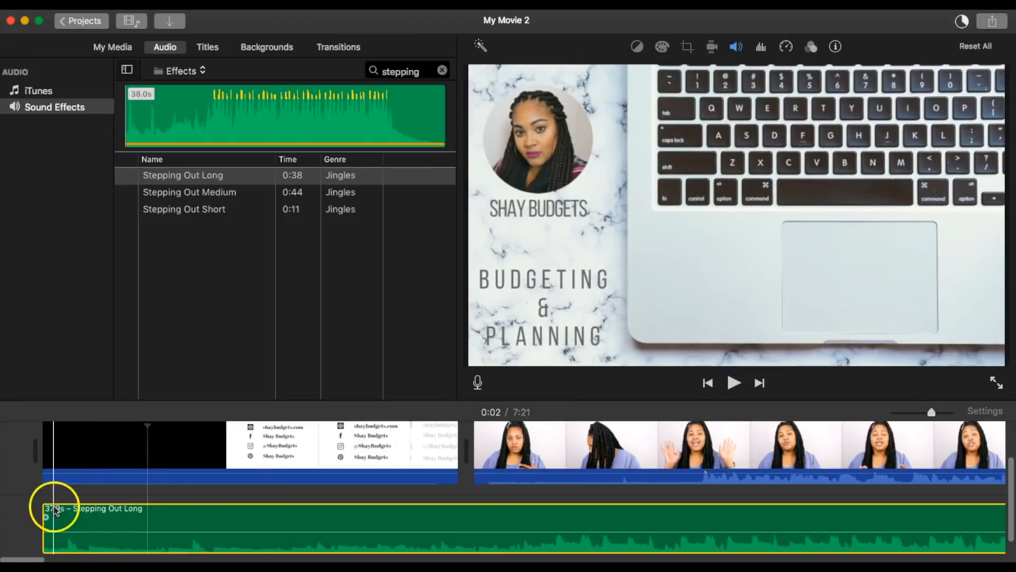
left_click_drag(73, 519, 46, 529)
scroll(719, 524, "right", 10)
scroll(716, 522, "right", 1)
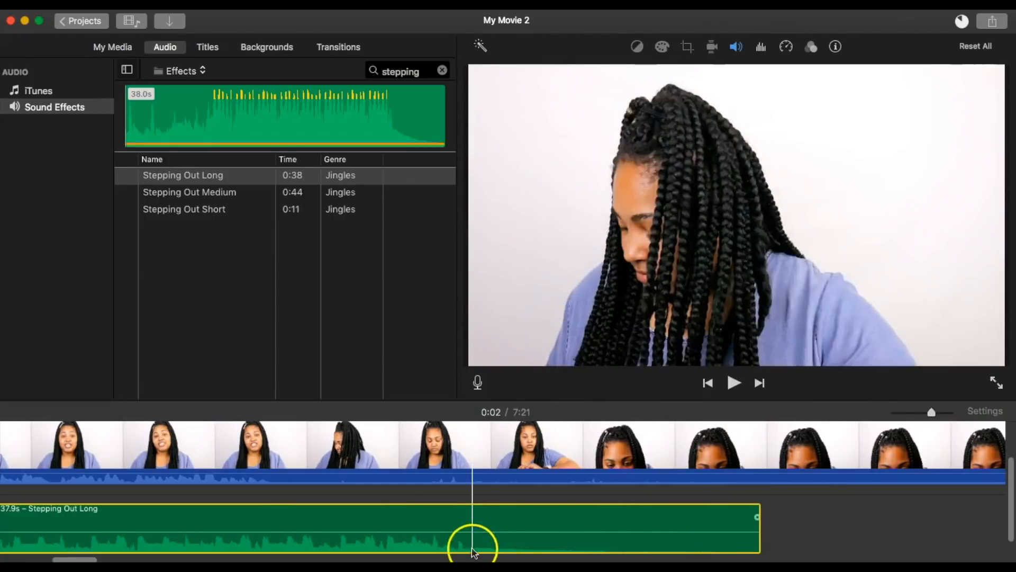
left_click_drag(696, 518, 277, 527)
left_click_drag(206, 527, 673, 524)
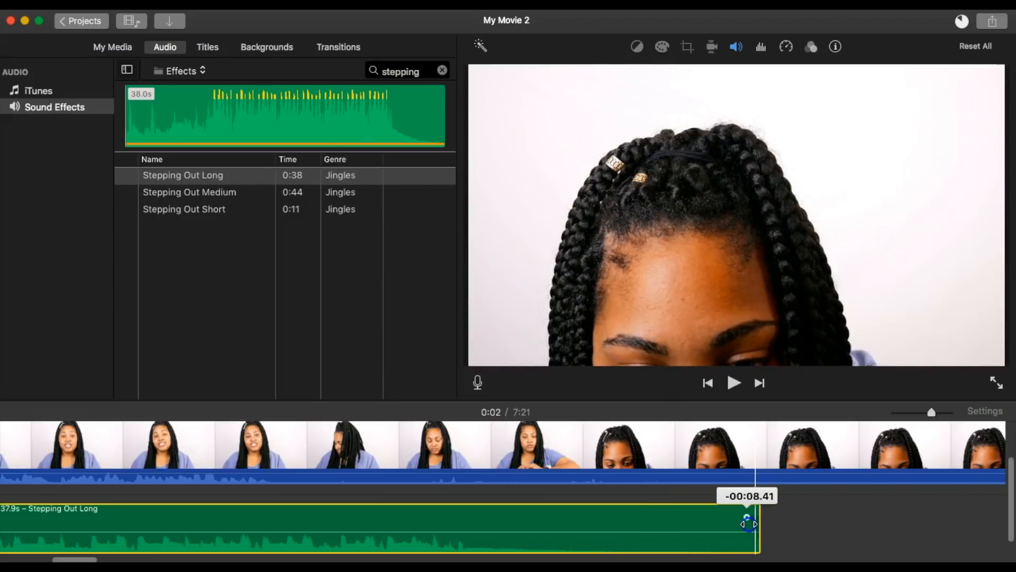
mouse_move(750, 524)
left_mouse_down()
mouse_move(555, 516)
mouse_move(757, 521)
left_mouse_up()
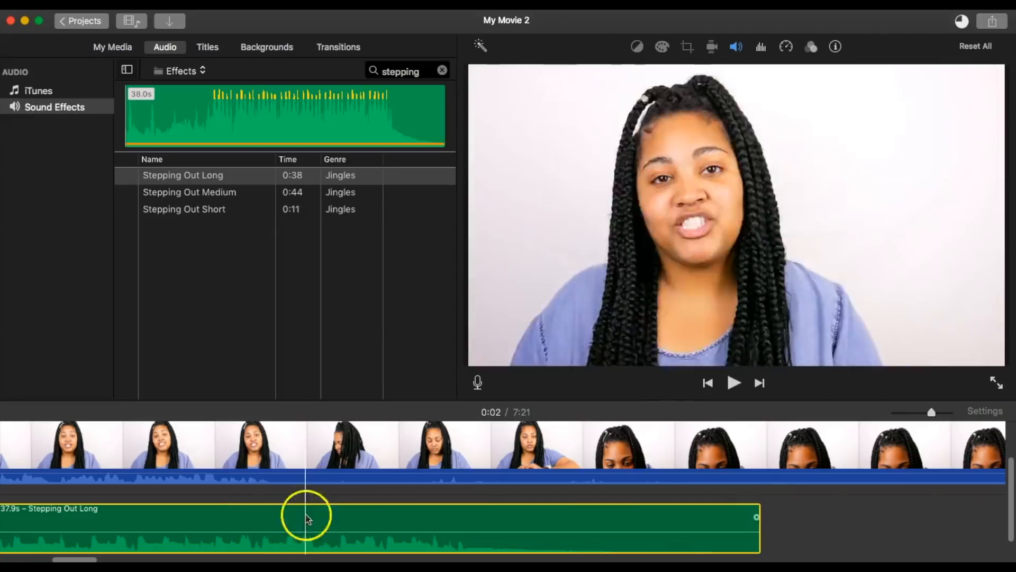
Step: Place a Fade to White transition between the intro and the talking-head clip and preview it
scroll(372, 518, "right", 5)
scroll(366, 518, "left", 3)
scroll(360, 517, "left", 8)
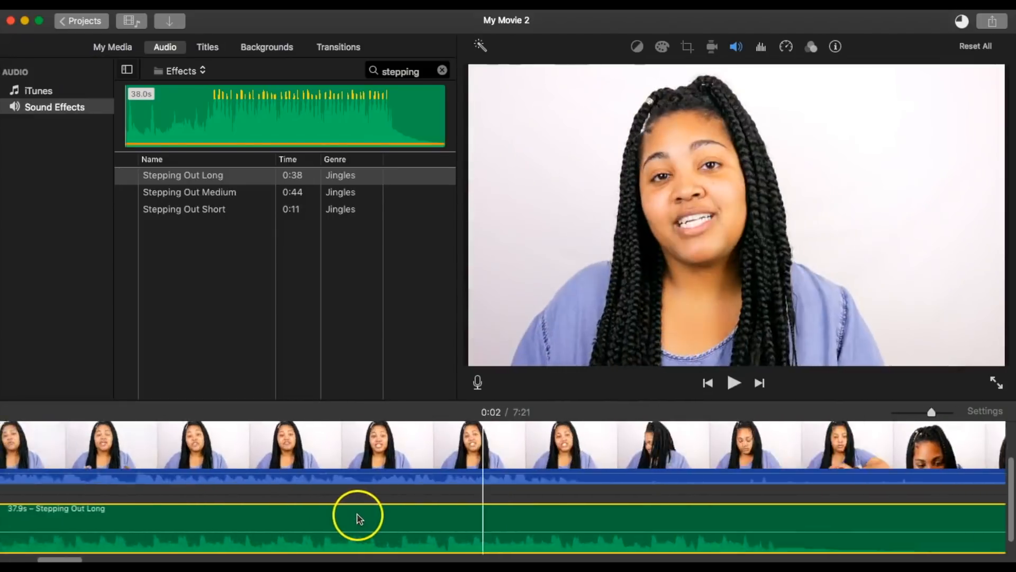
scroll(71, 509, "up", 3)
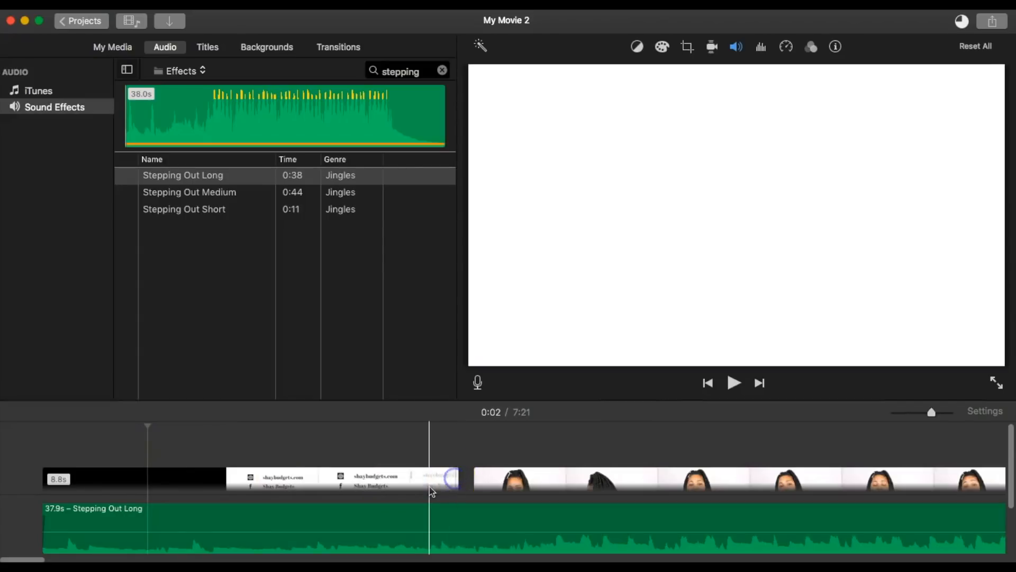
left_click(448, 478)
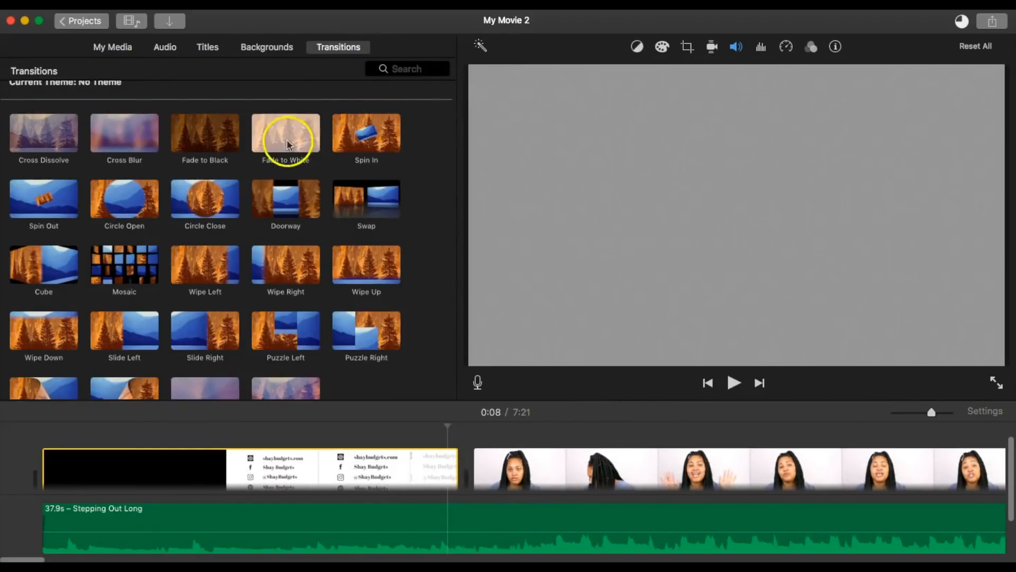
left_click_drag(285, 146, 418, 469)
left_click(389, 465)
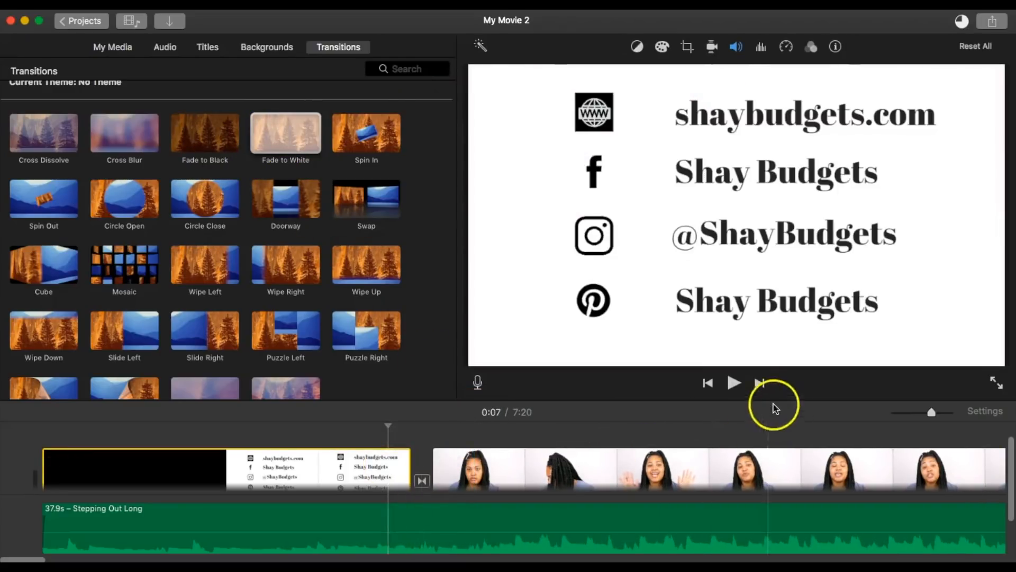
left_click(732, 383)
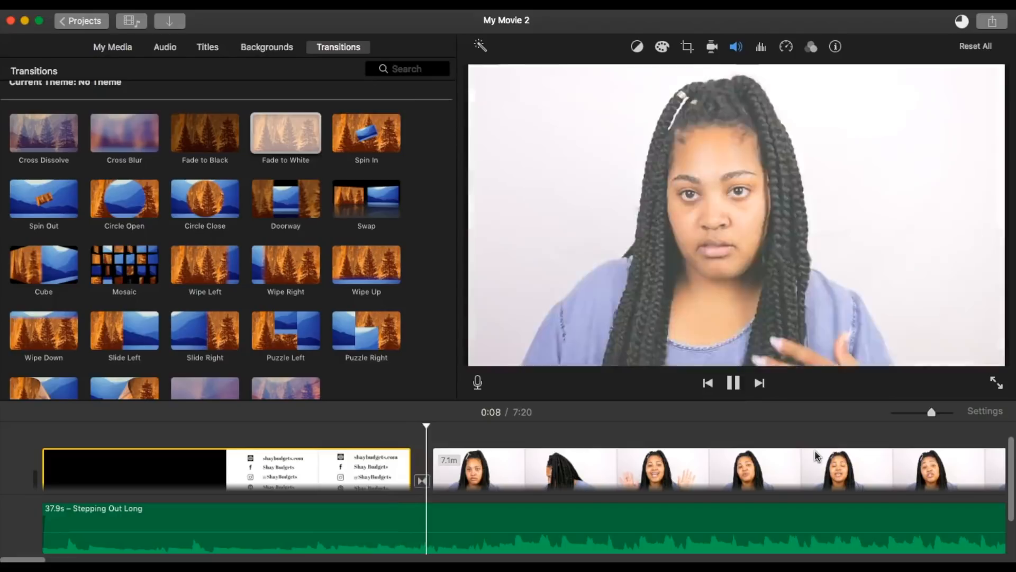
left_click(733, 384)
Step: Replace the transition between the intro and the talking-head clip with Wipe Right and preview it
scroll(262, 293, "down", 1)
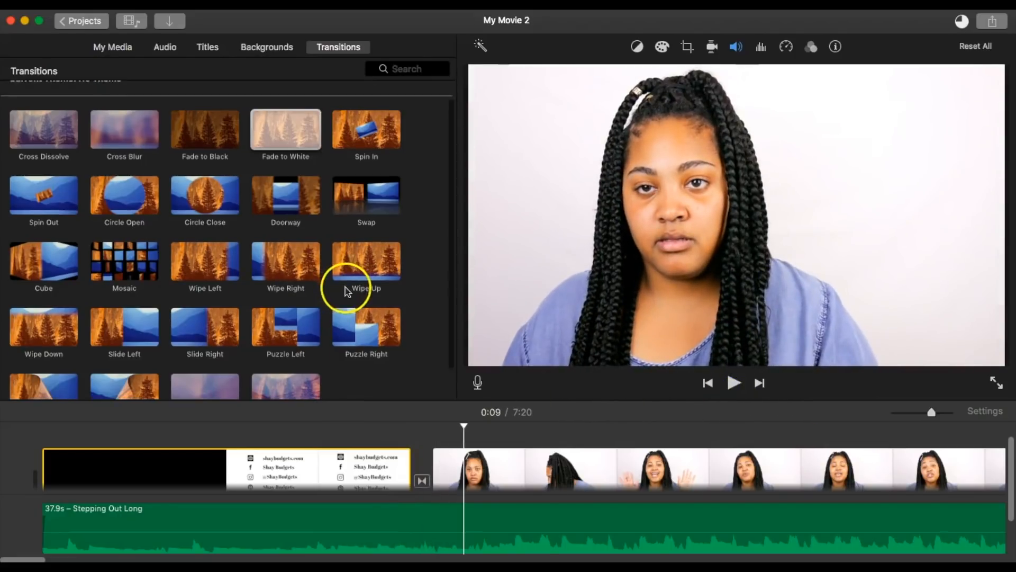
left_click(422, 480)
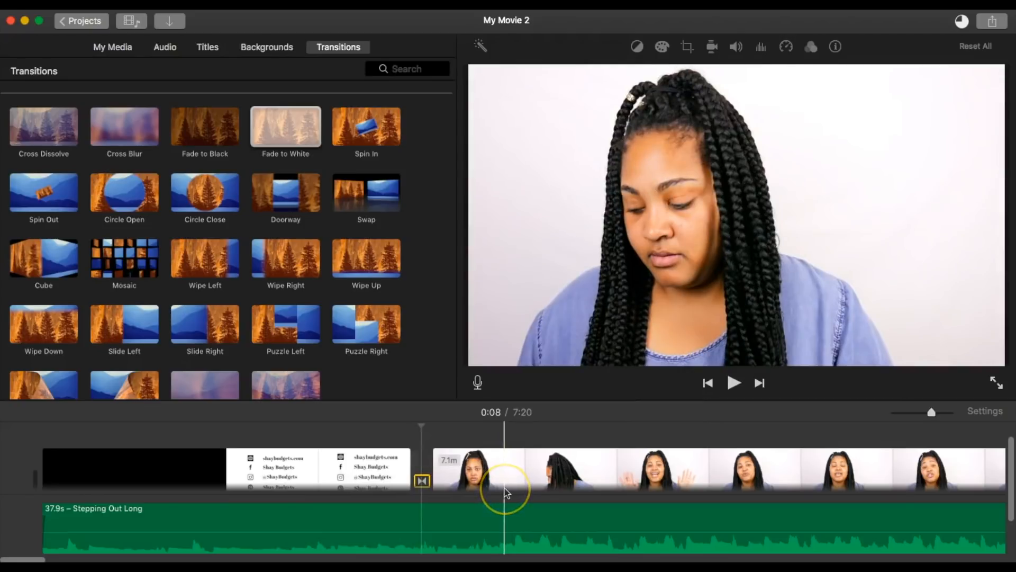
key("BackSpace")
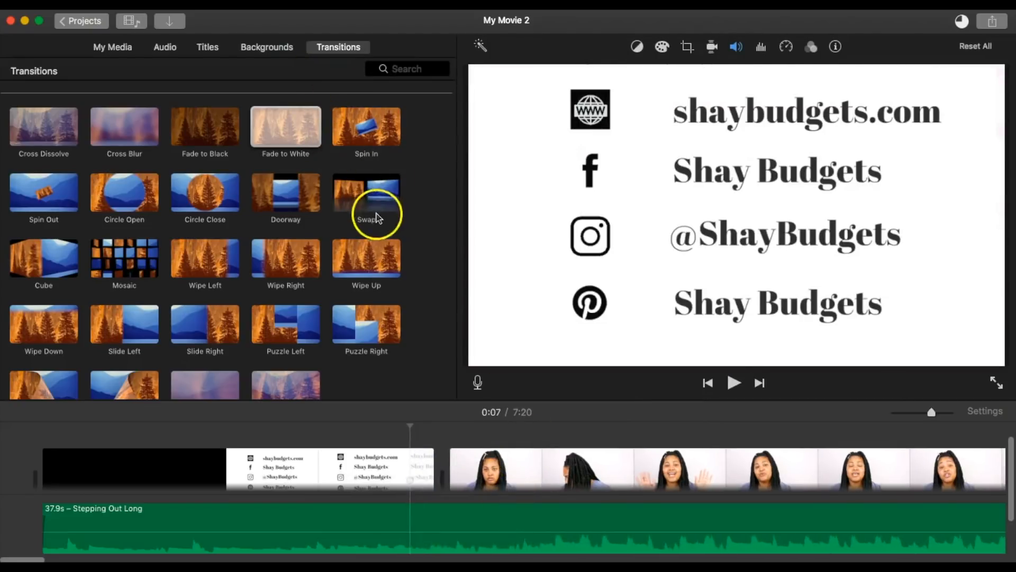
left_click_drag(290, 260, 418, 453)
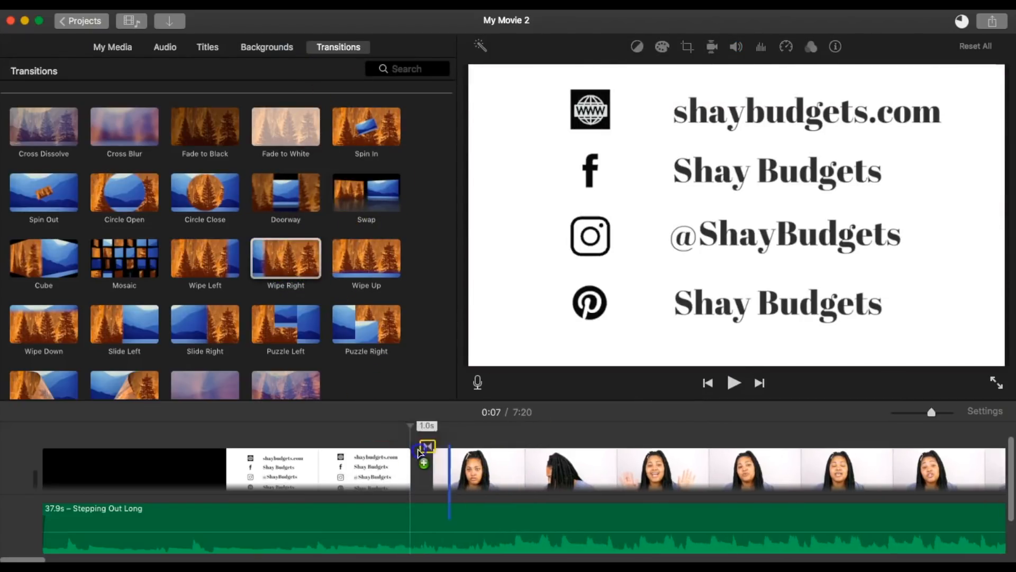
left_click(253, 460)
left_click(399, 465)
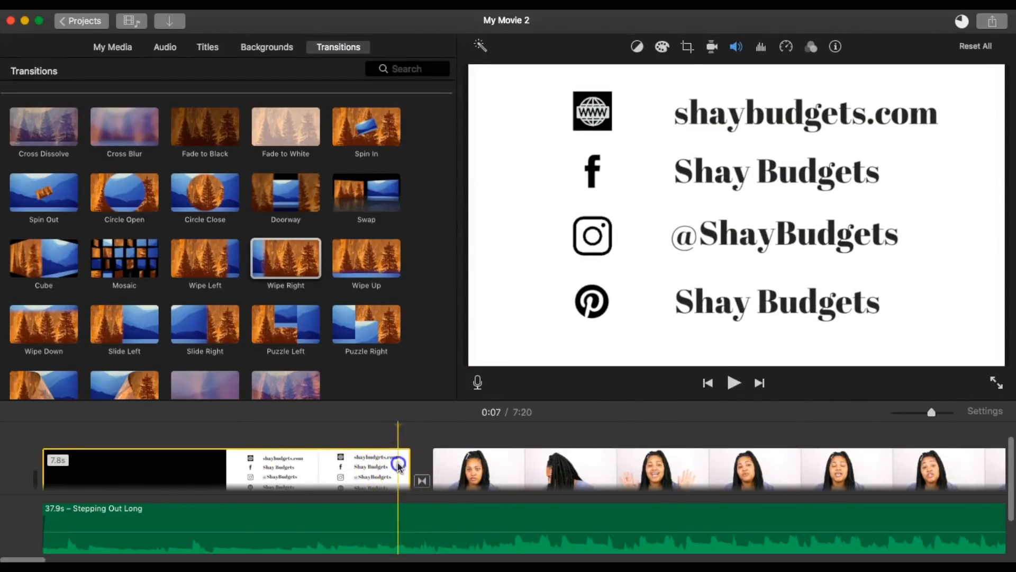
left_click(725, 384)
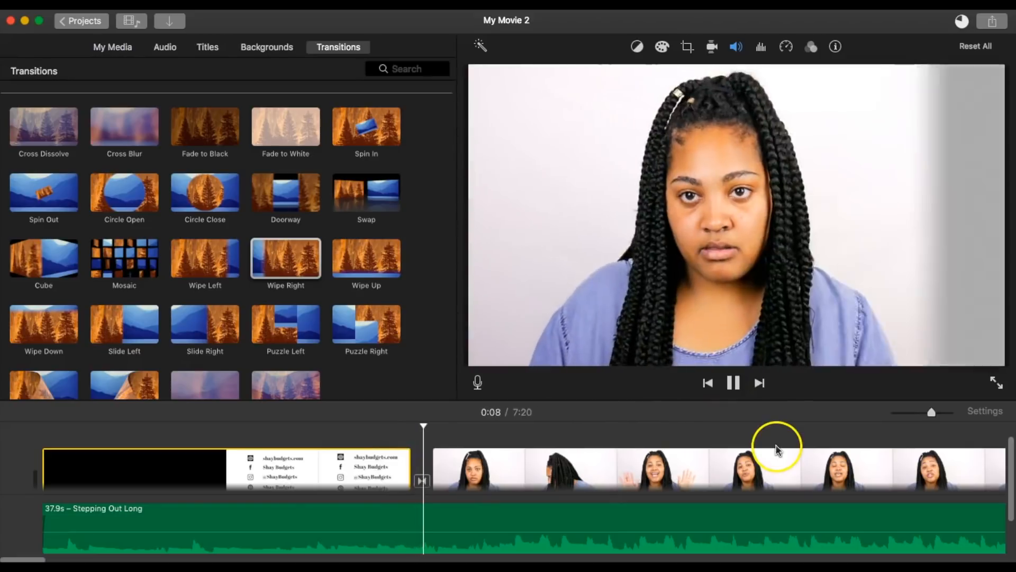
left_click(738, 396)
Step: Swap the Wipe Right transition between the two clips for Fade to White
left_click(427, 481)
key("Delete")
left_click_drag(298, 127, 424, 479)
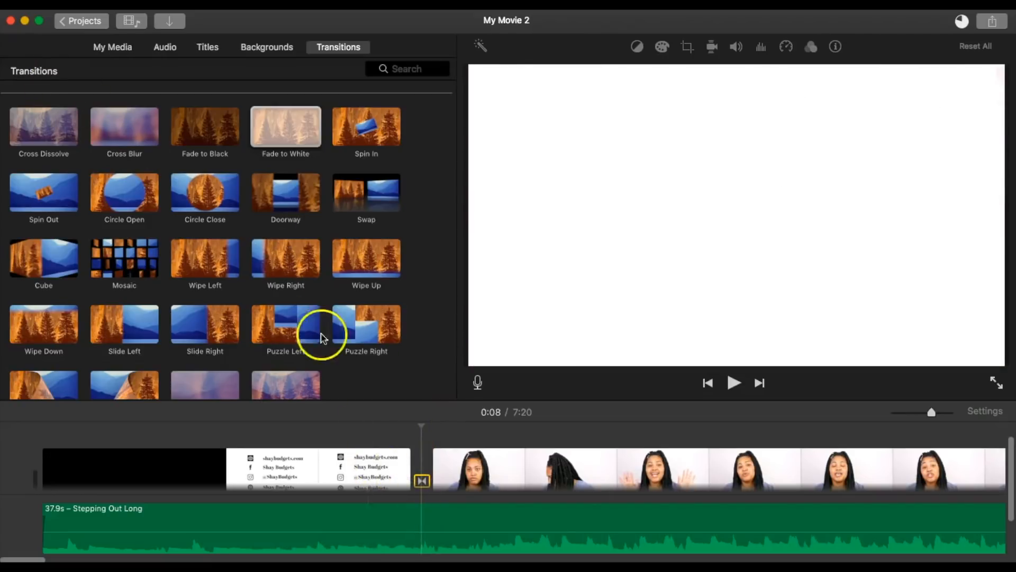
scroll(381, 388, "down", 1)
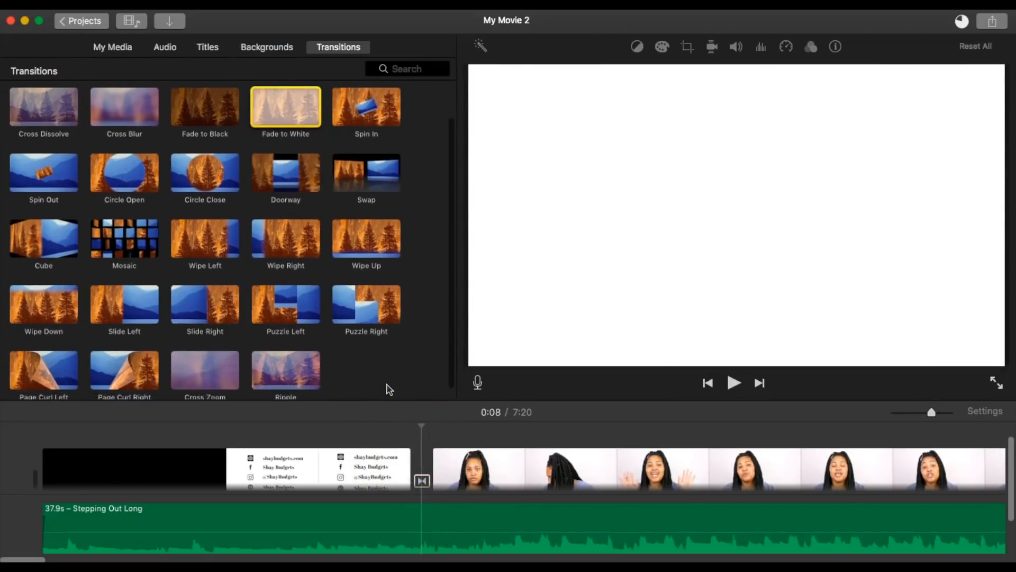
scroll(381, 386, "up", 3)
Step: Try out the Underwater background over the start of the talking-head clip and remove it again
left_click(277, 48)
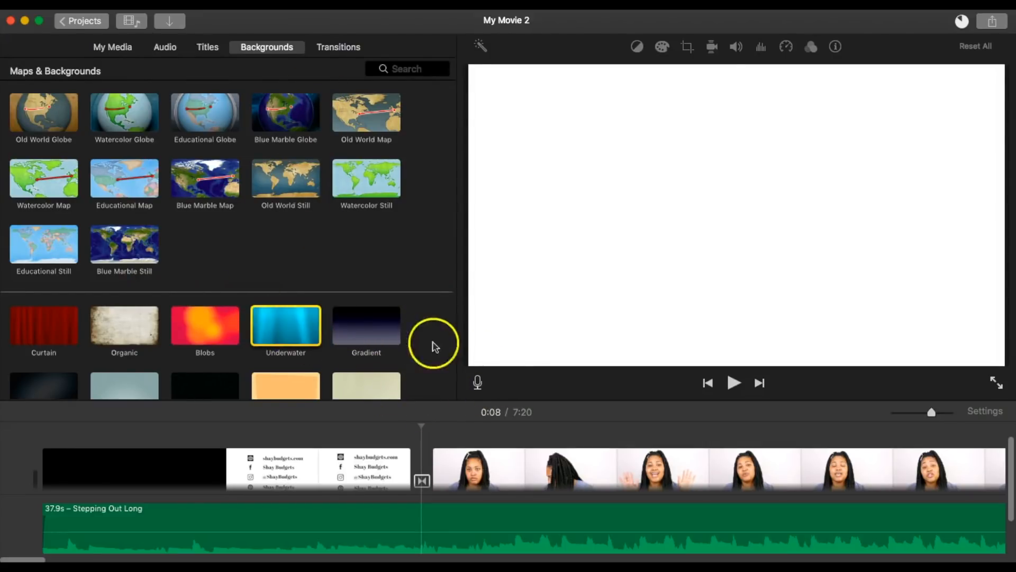
left_click_drag(297, 325, 425, 452)
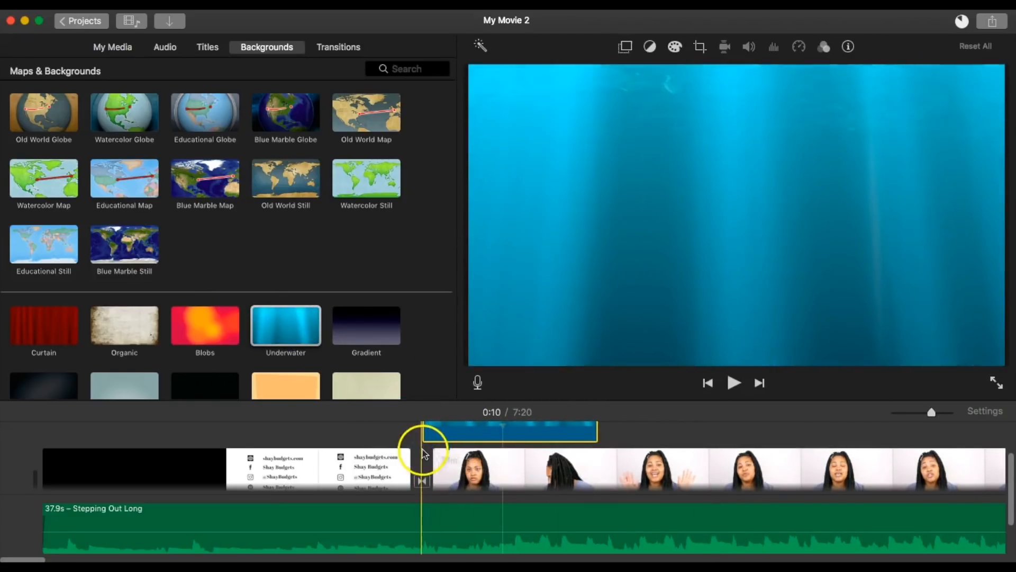
left_click(733, 383)
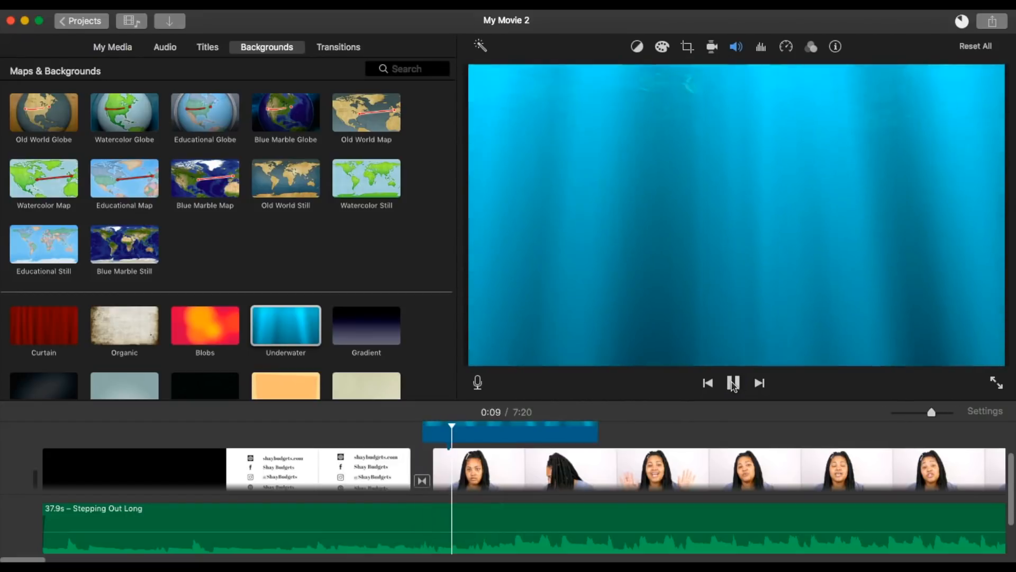
left_click(545, 439)
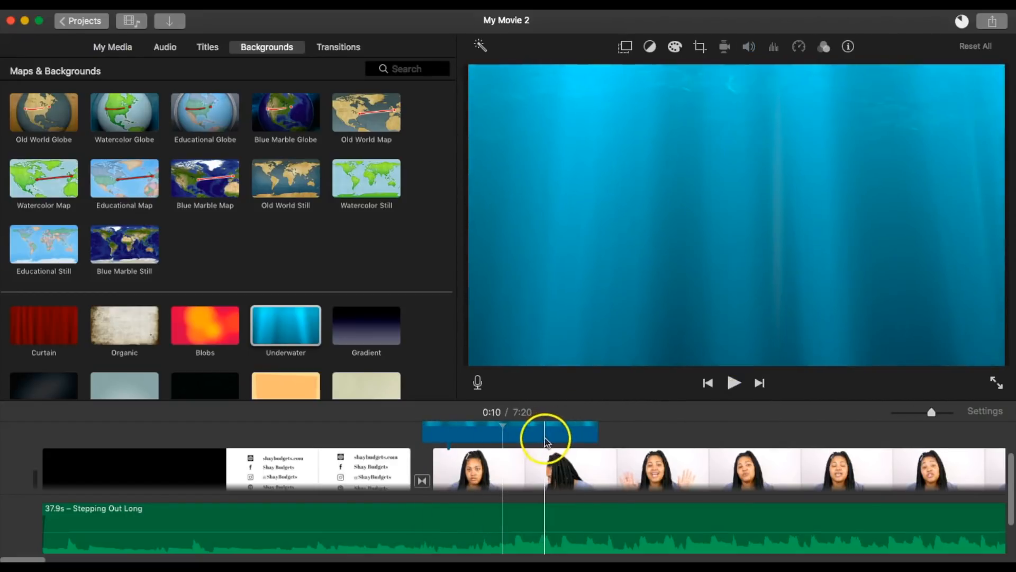
key("Delete")
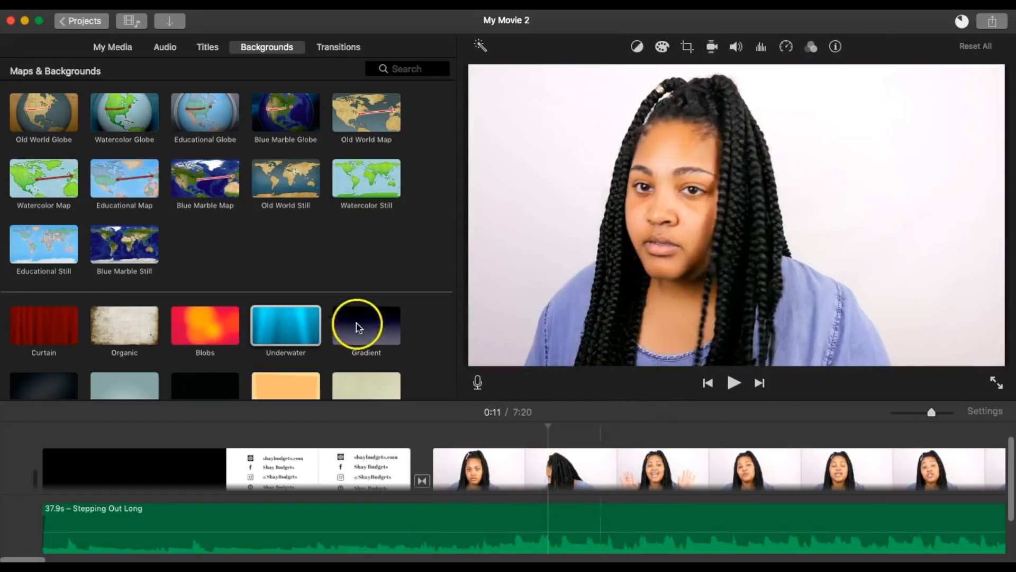
scroll(389, 280, "down", 2)
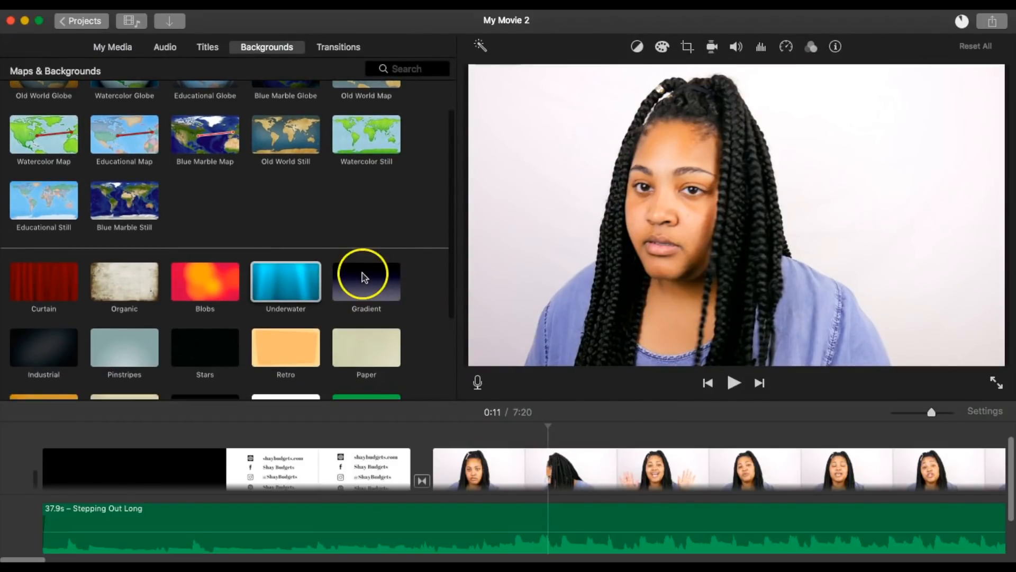
scroll(349, 174, "up", 1)
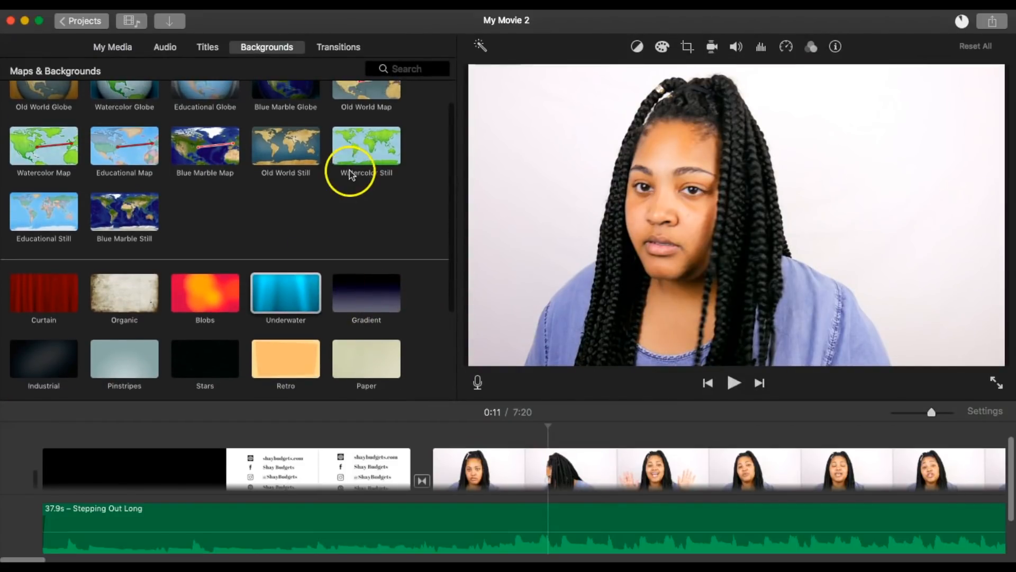
Step: Add a Soft Edge title over the start of the talking-head clip with the text "Shay Budgets"
left_click(203, 46)
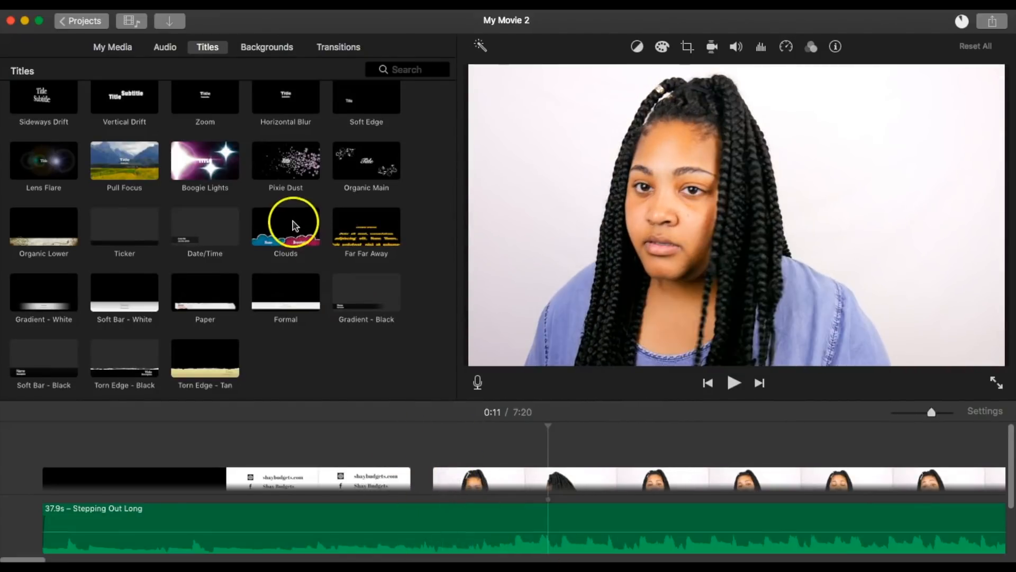
scroll(350, 271, "up", 3)
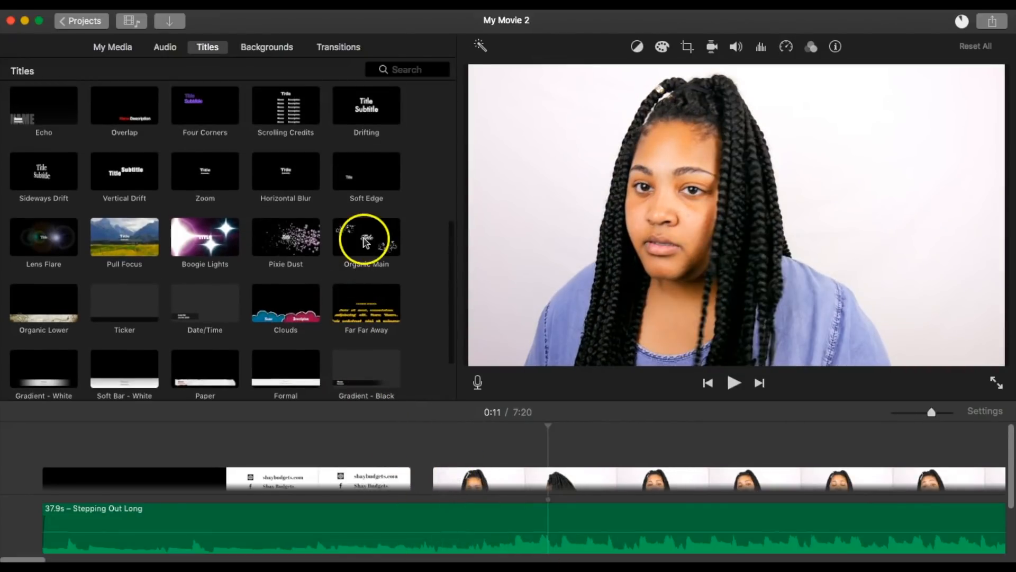
left_click_drag(367, 187, 435, 456)
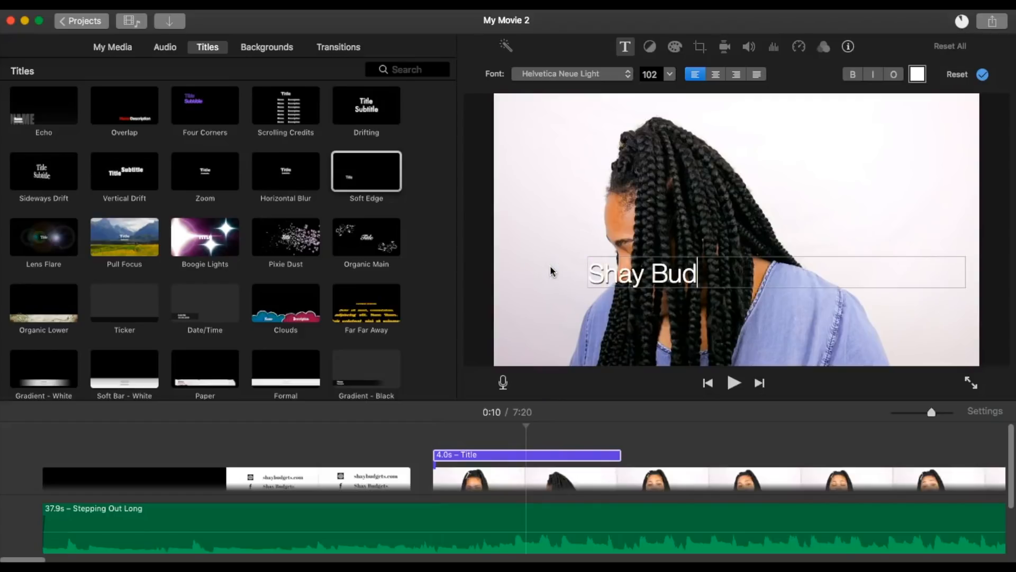
Step: Try centre alignment on the Shay Budgets title text and return it to left alignment
left_click_drag(745, 267, 554, 258)
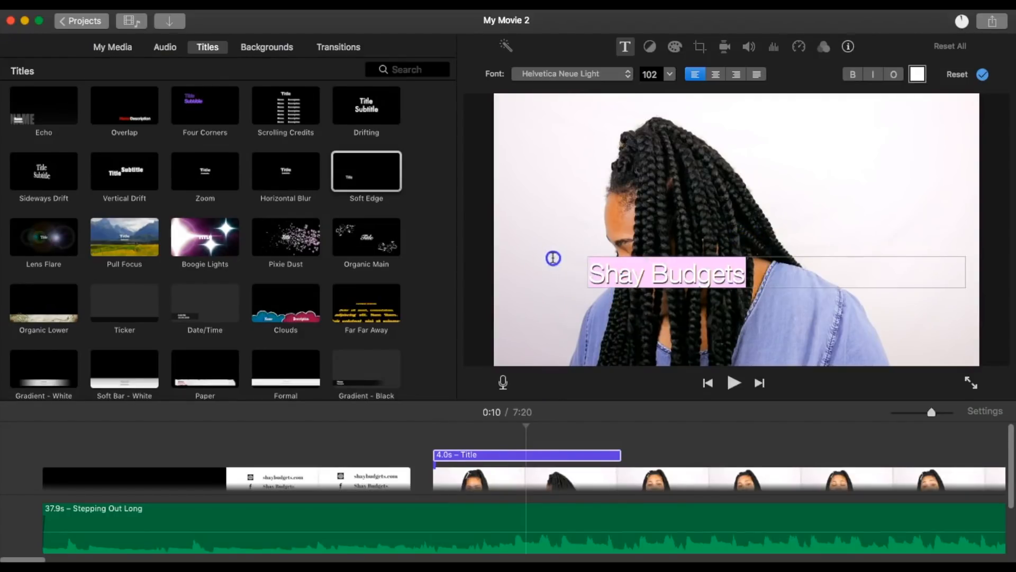
left_click(718, 75)
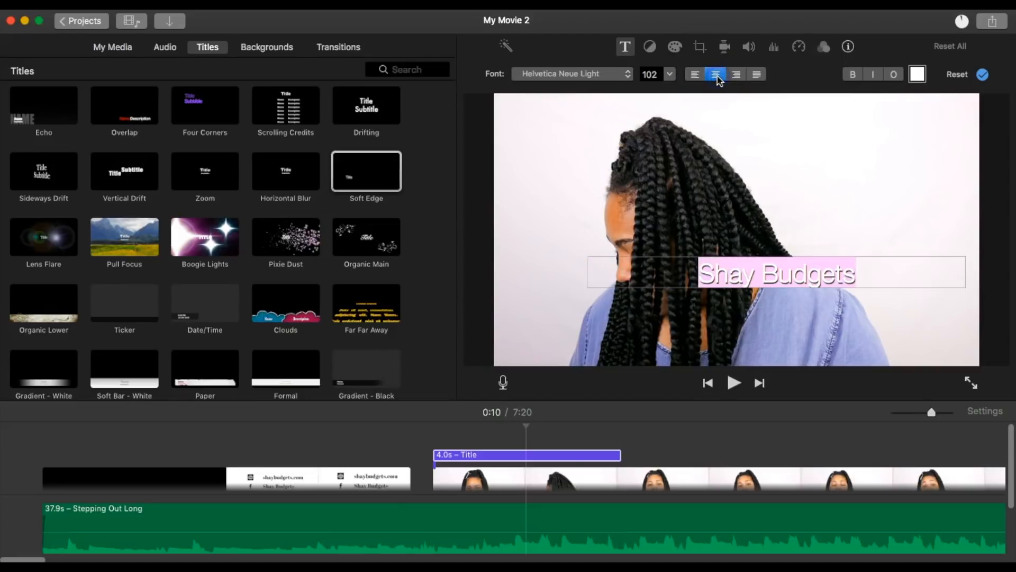
left_click(696, 75)
left_click(651, 75)
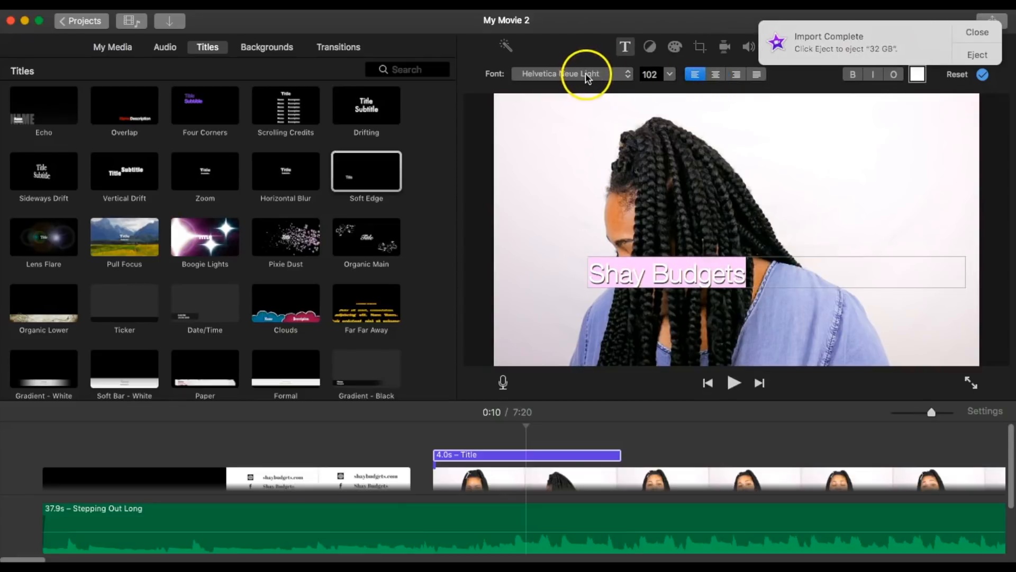
left_click(980, 38)
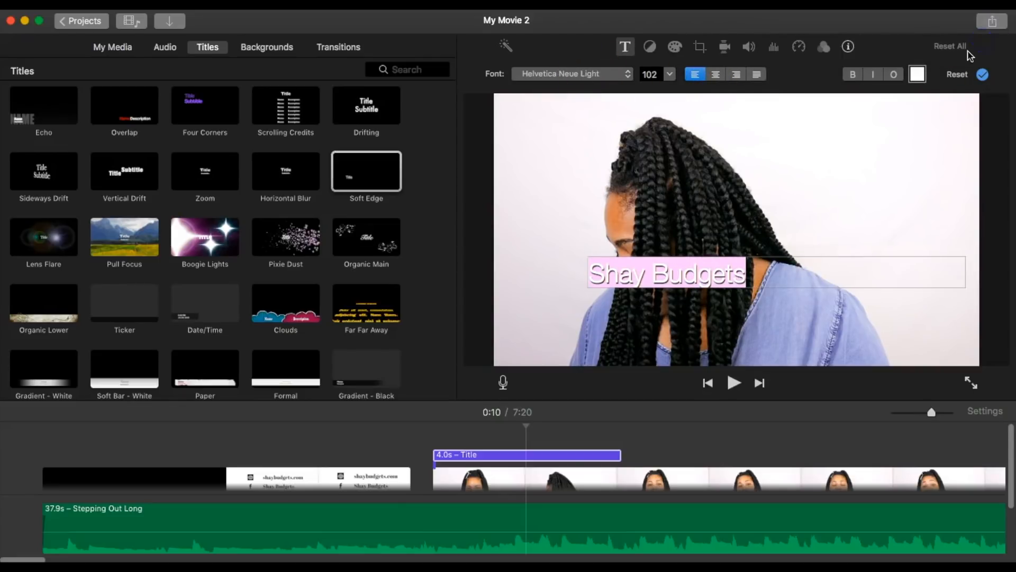
Step: Colour the Shay Budgets title text purple and make it bold, italic and outlined
left_click(917, 76)
left_click(111, 472)
left_click(125, 474)
left_click(5, 333)
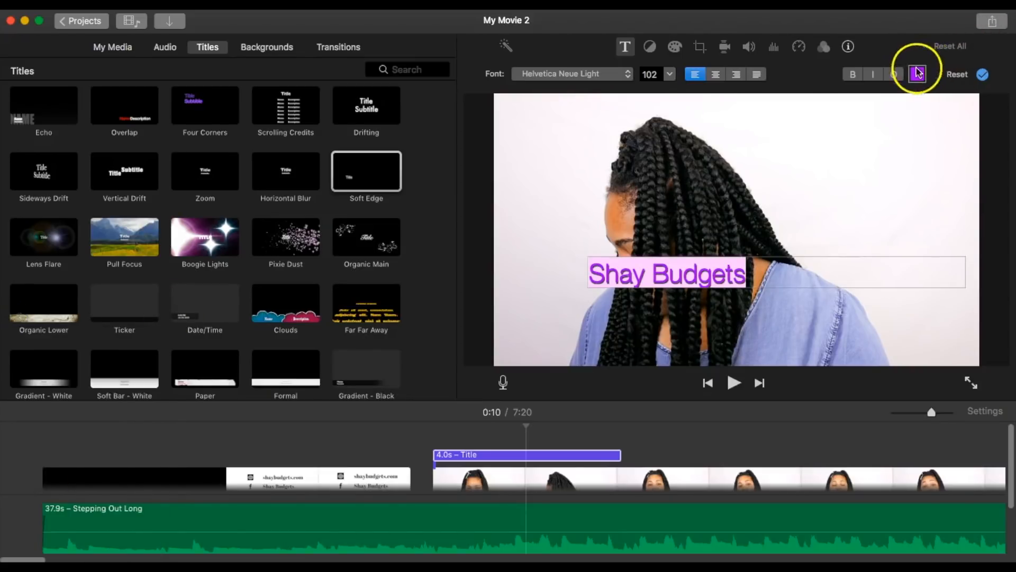
left_click(877, 74)
left_click(853, 74)
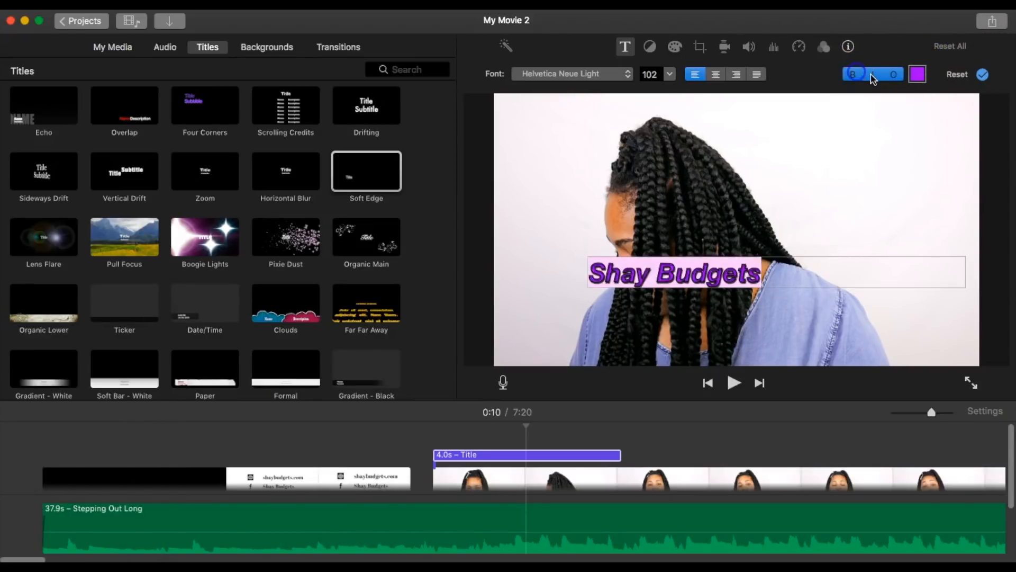
Step: Remove the outline, italic and bold styling from the Shay Budgets title and set its font size to 146
left_click(894, 74)
left_click(873, 74)
left_click(852, 74)
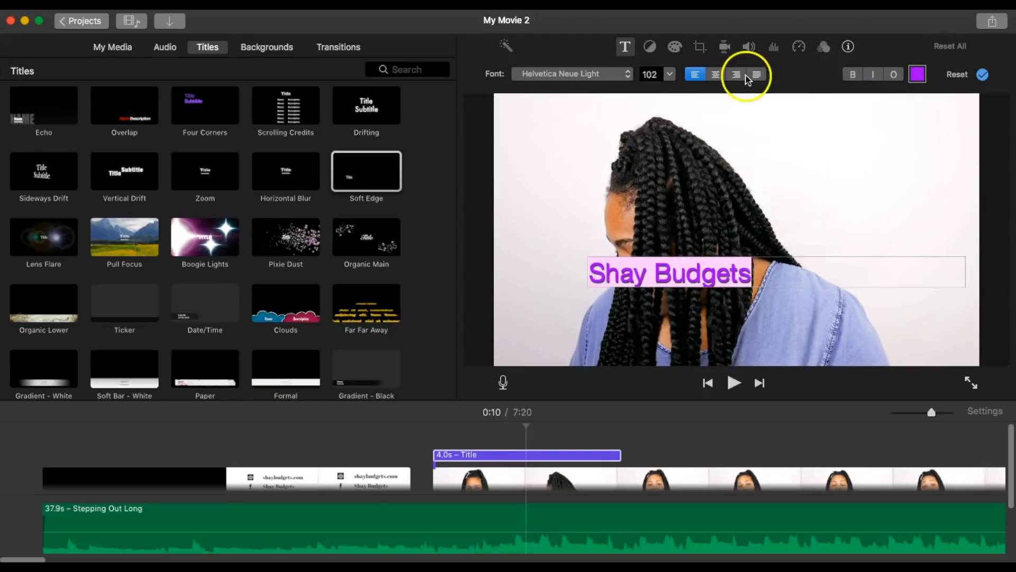
left_click(668, 76)
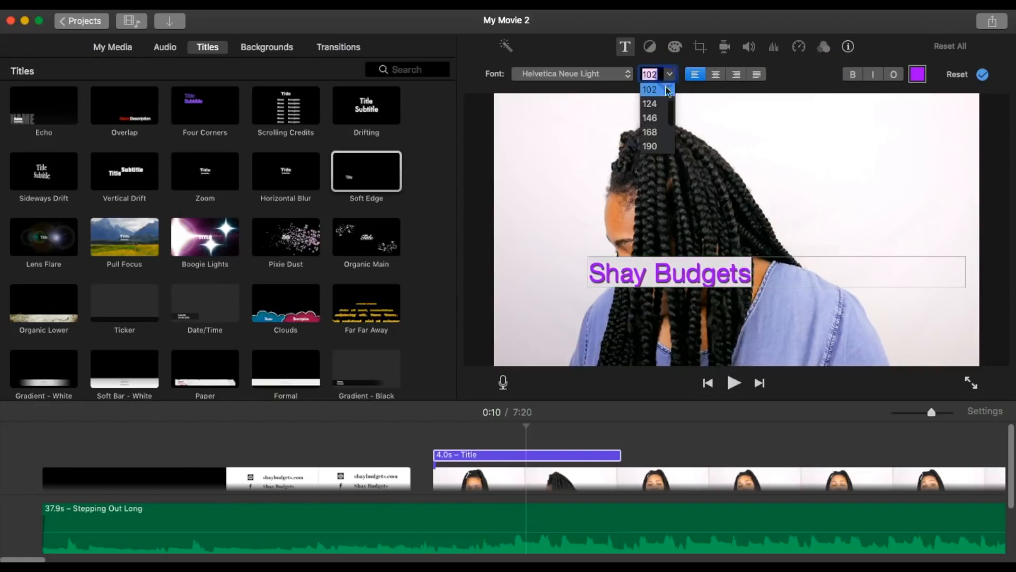
left_click(665, 117)
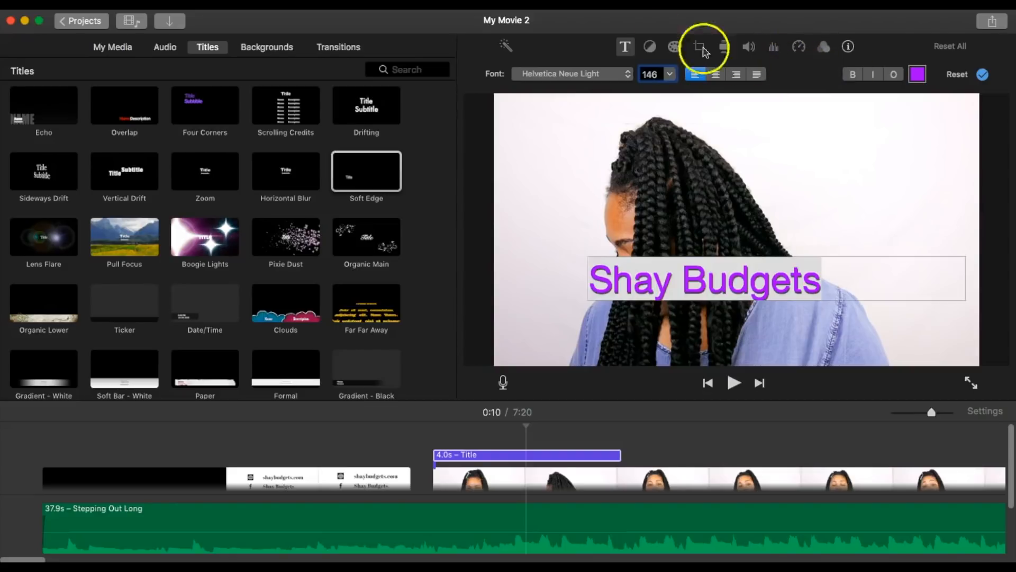
left_click(983, 74)
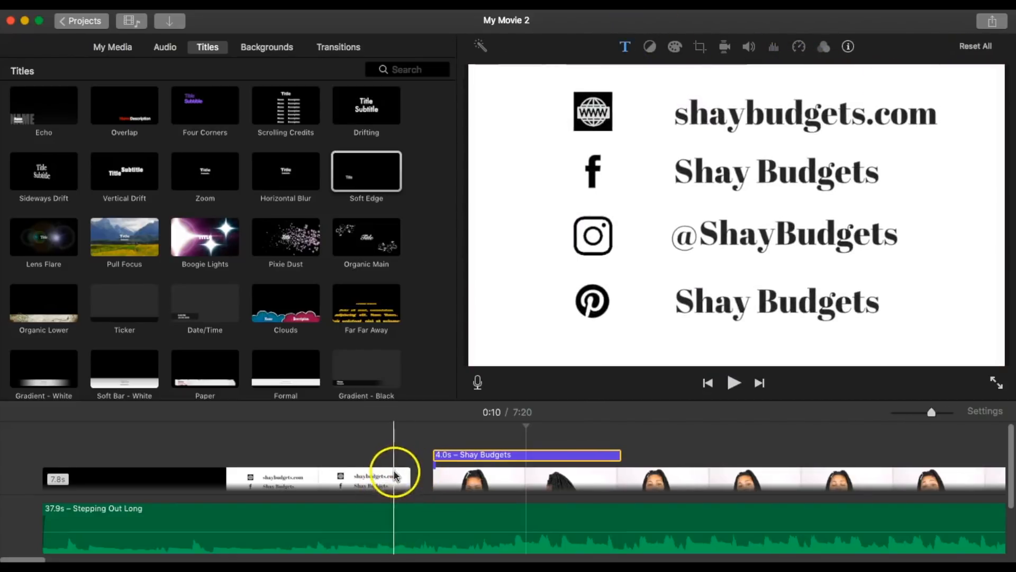
Step: Play from the end of the intro clip to preview the Shay Budgets title over the talking-head clip
left_click(393, 476)
left_click(732, 382)
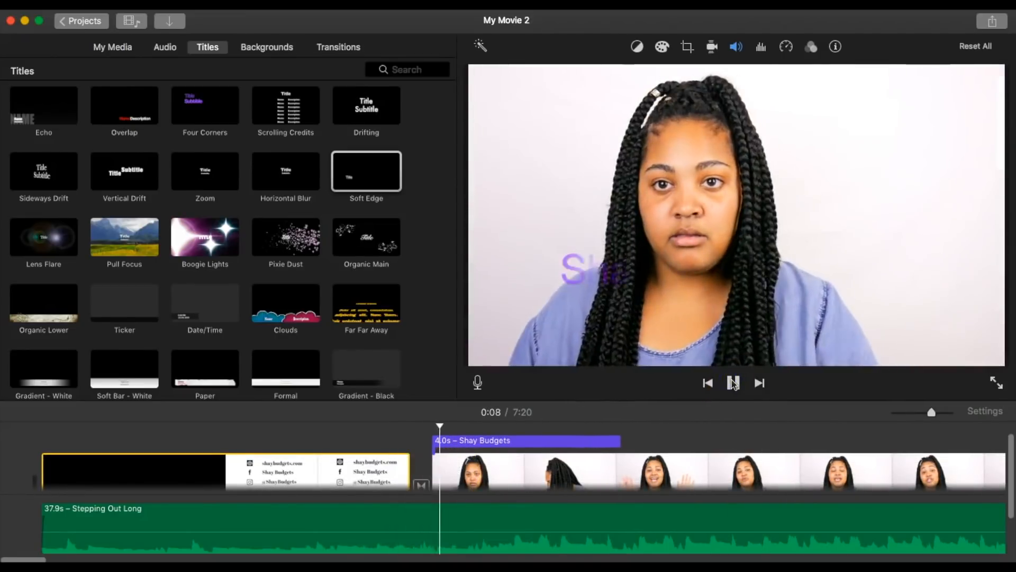
left_click(733, 382)
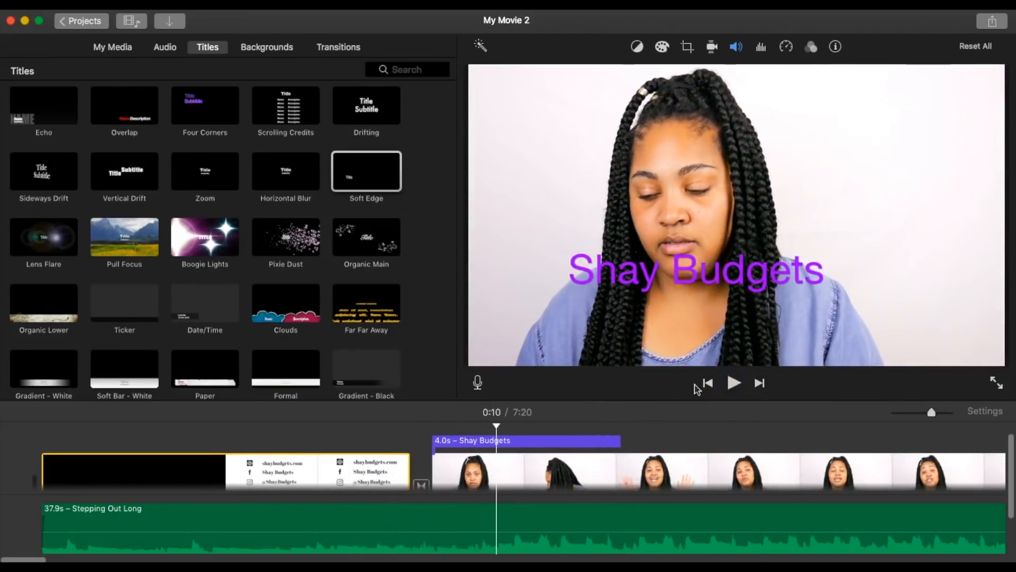
Step: Delete the Soft Edge title from above the talking-head clip
scroll(418, 211, "up", 2)
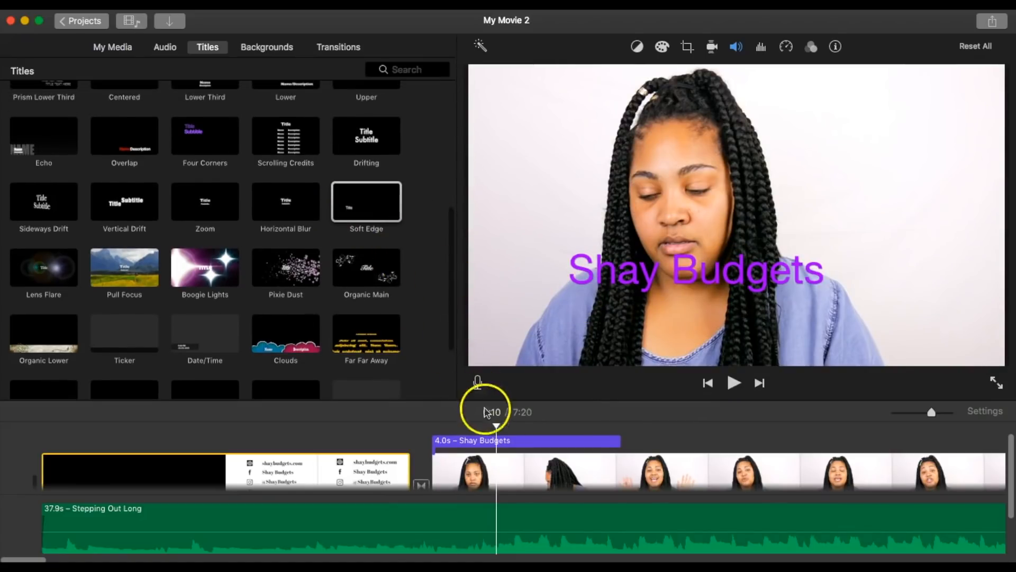
left_click(575, 448)
key("Delete")
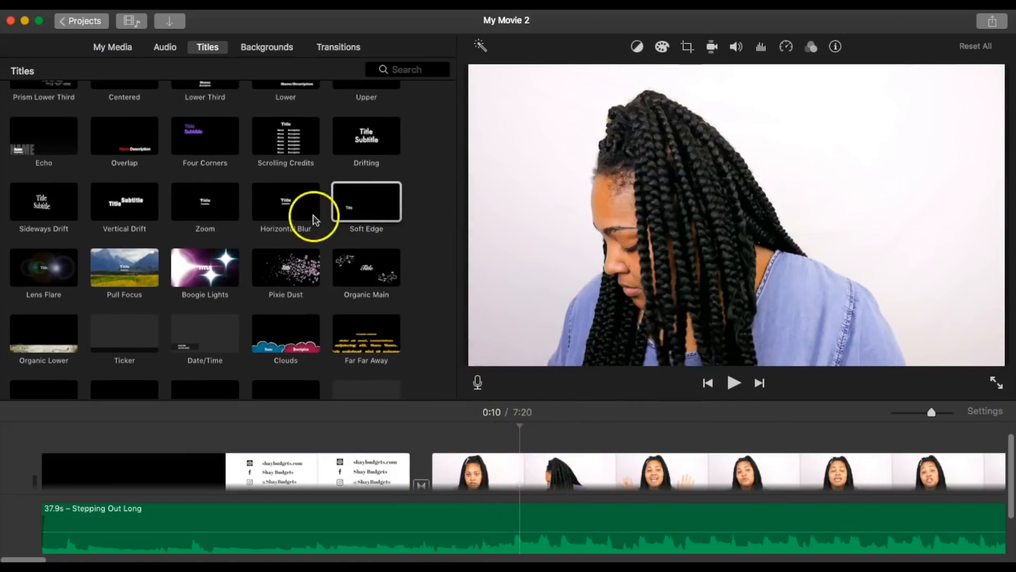
Step: Add an Upper title over the start of the talking-head clip reading "Shay Budgets" and colour its text Licorice black
scroll(438, 291, "up", 4)
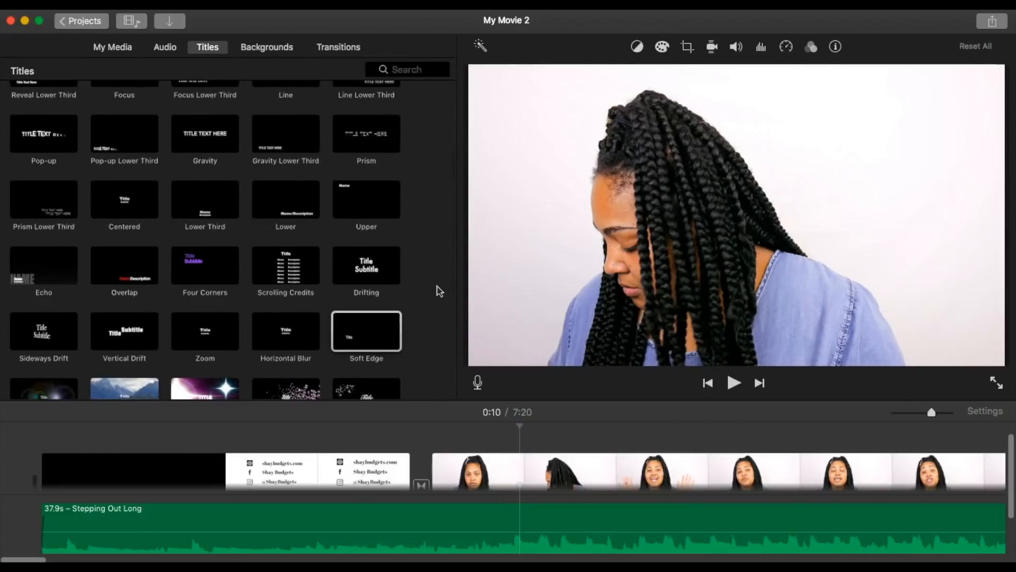
left_click(363, 276)
left_click_drag(350, 210, 442, 440)
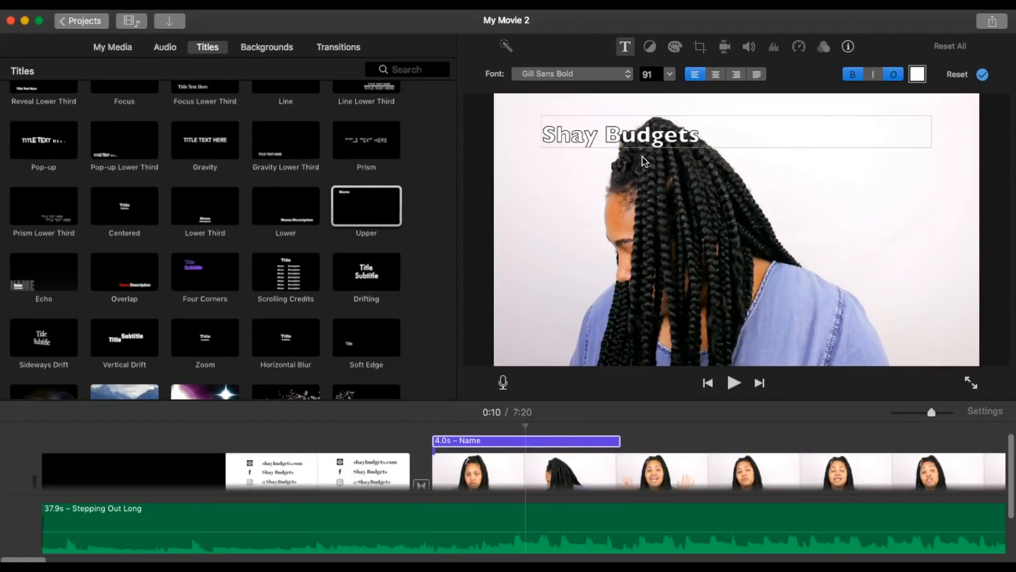
left_click_drag(698, 136, 562, 128)
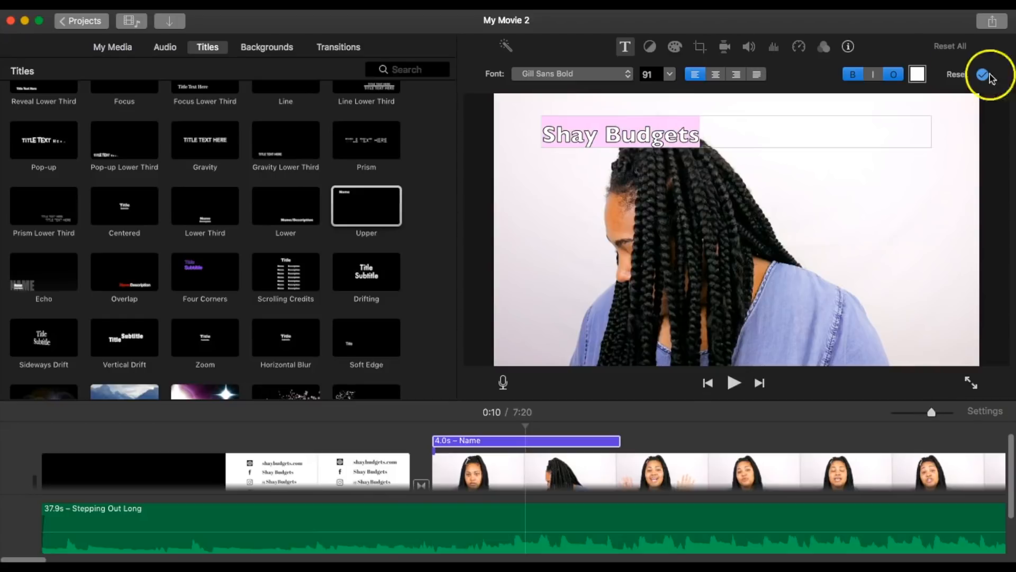
left_click(920, 76)
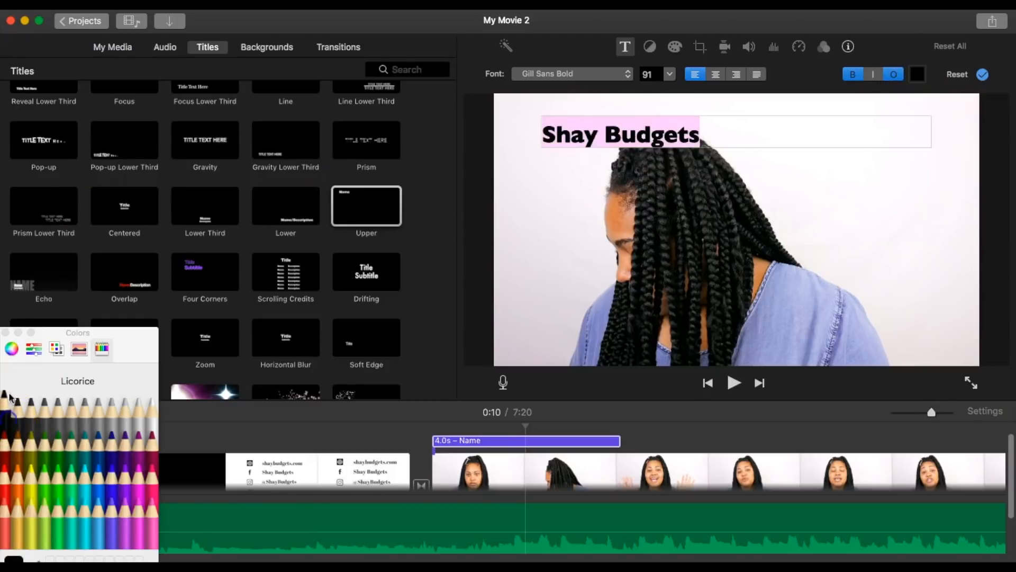
left_click(5, 332)
Step: Browse the remaining title styles and delete the Upper title above the talking-head clip
scroll(106, 318, "down", 4)
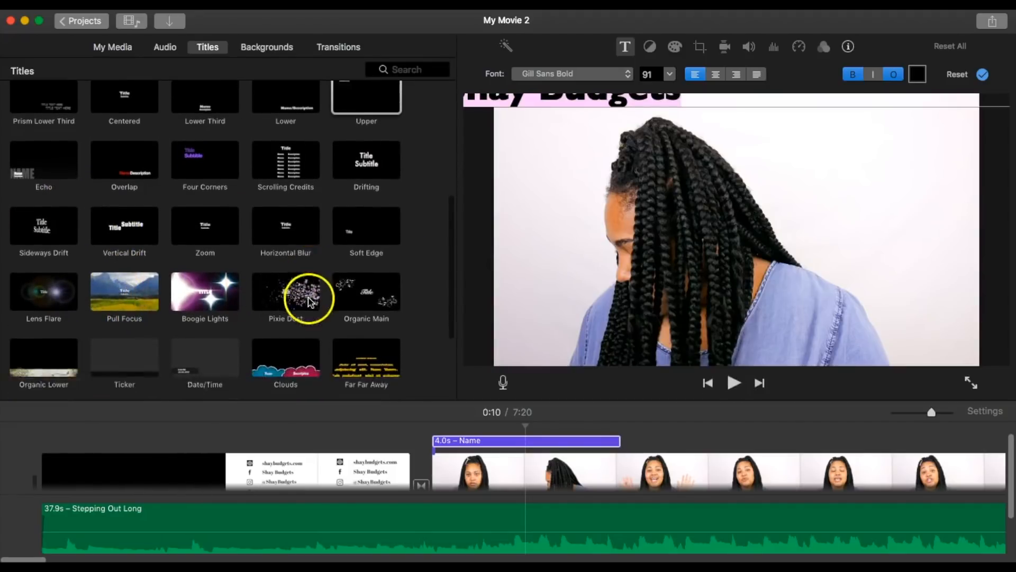
scroll(306, 295, "up", 7)
scroll(112, 243, "up", 1)
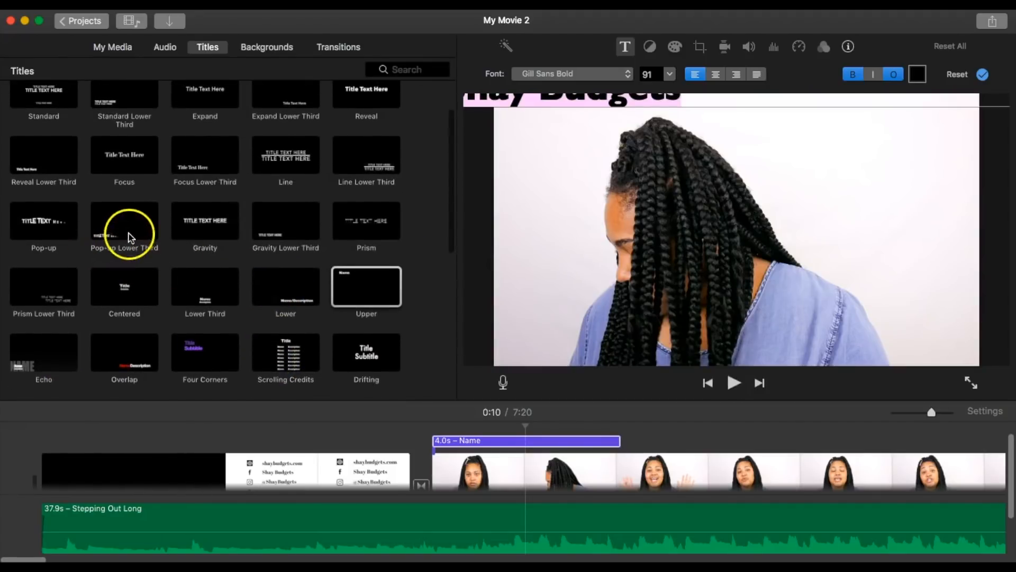
scroll(390, 272, "down", 12)
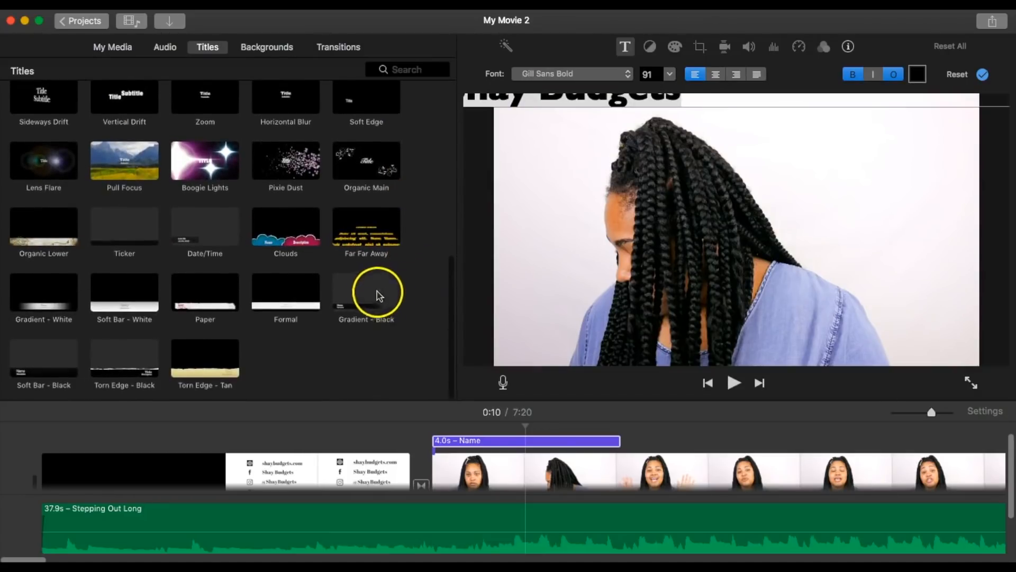
left_click(373, 291)
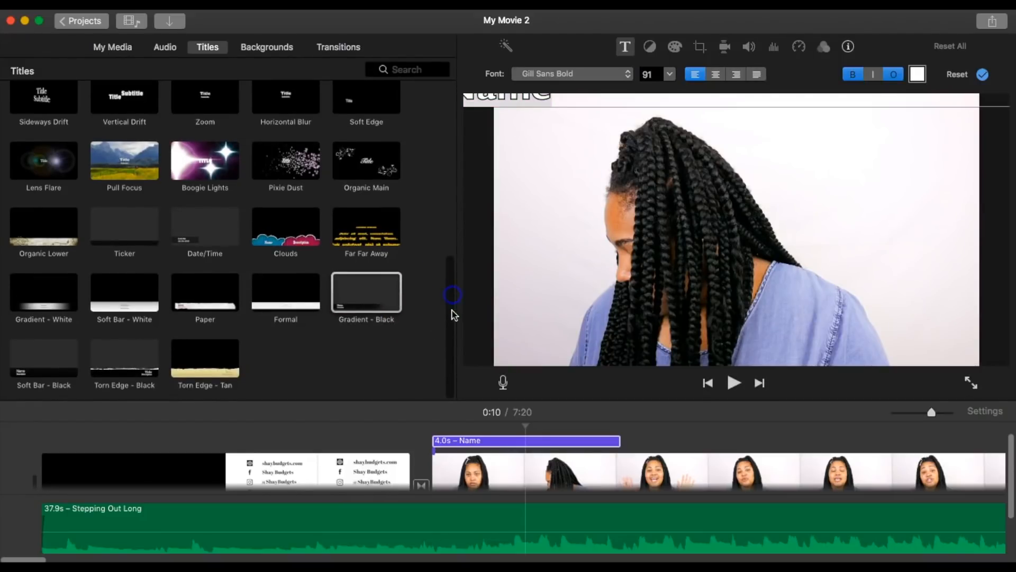
left_click(586, 447)
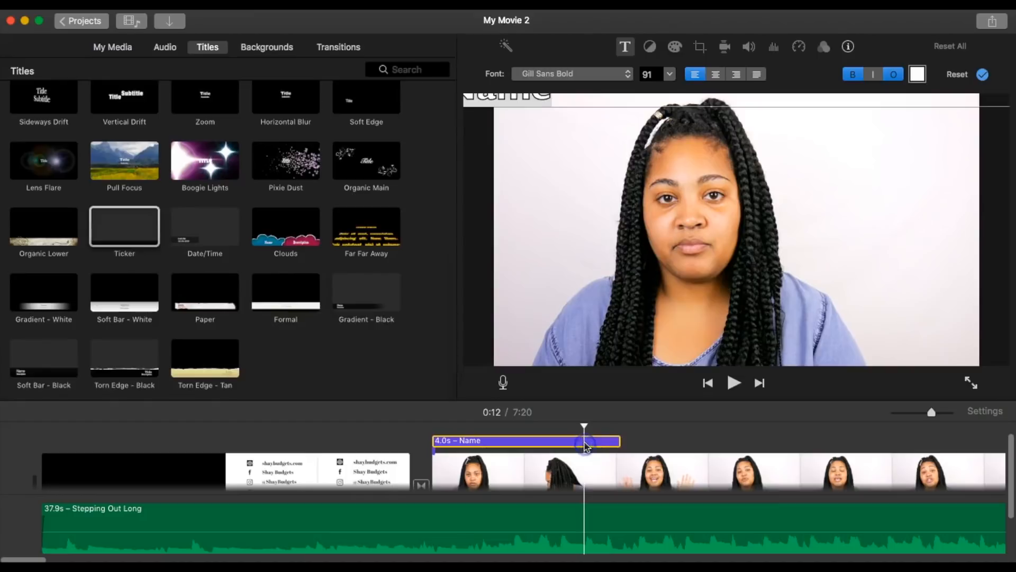
key("Delete")
Step: Try out a Ticker title reading "shaysdagdasgdgasdga" over the talking-head clip and remove it again
double_click(154, 253)
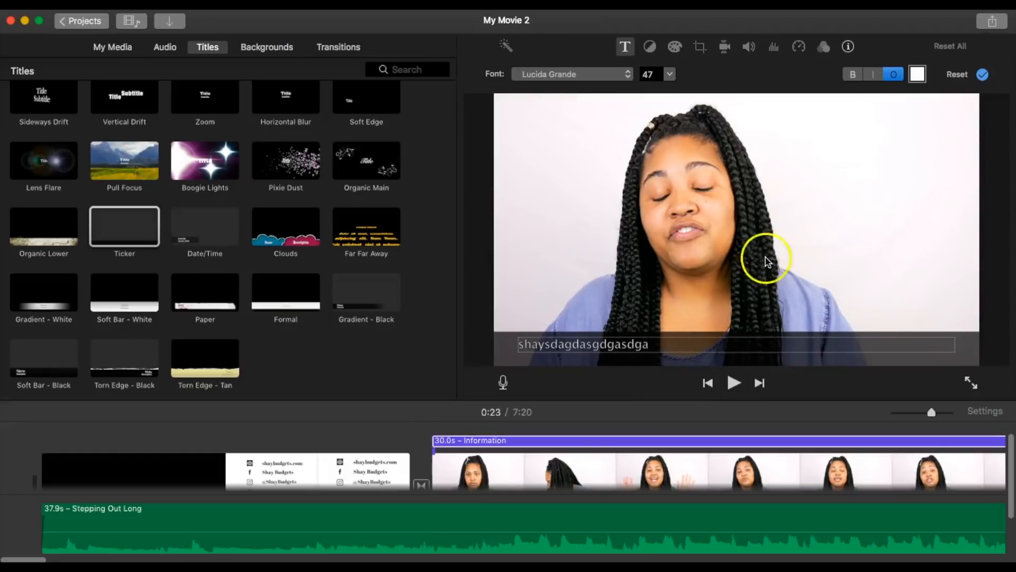
left_click(394, 469)
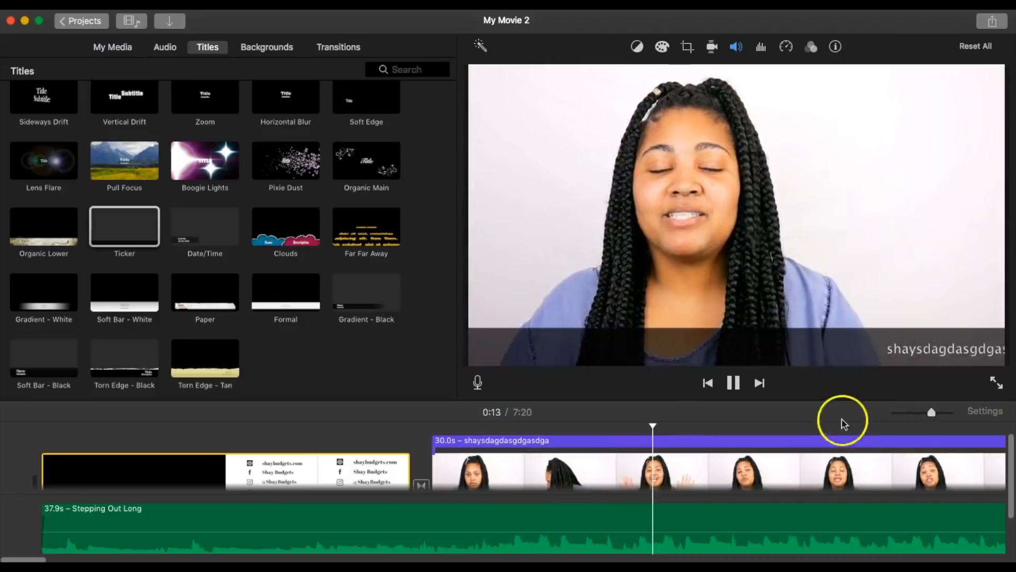
left_click(733, 383)
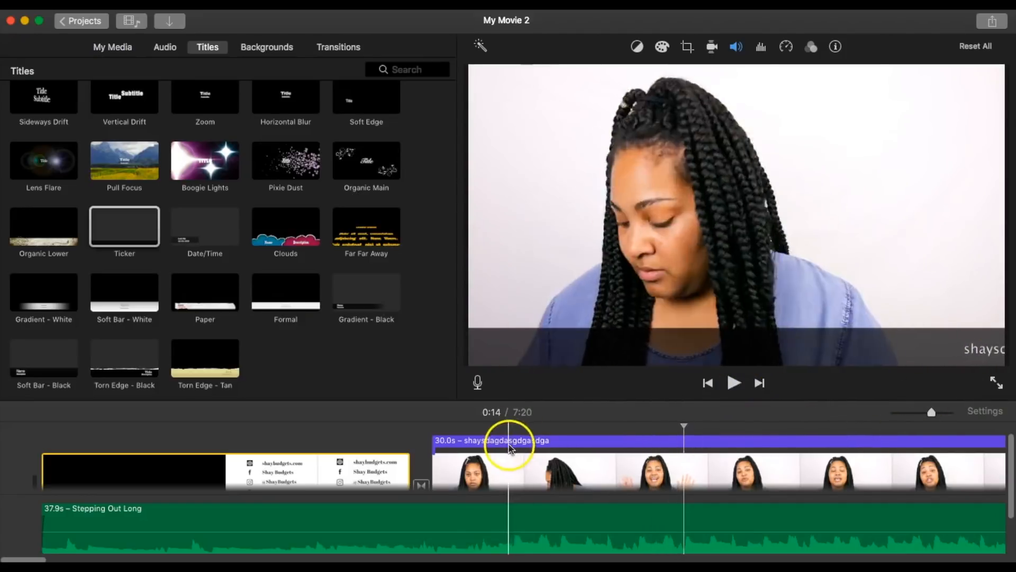
left_click(524, 440)
key("BackSpace")
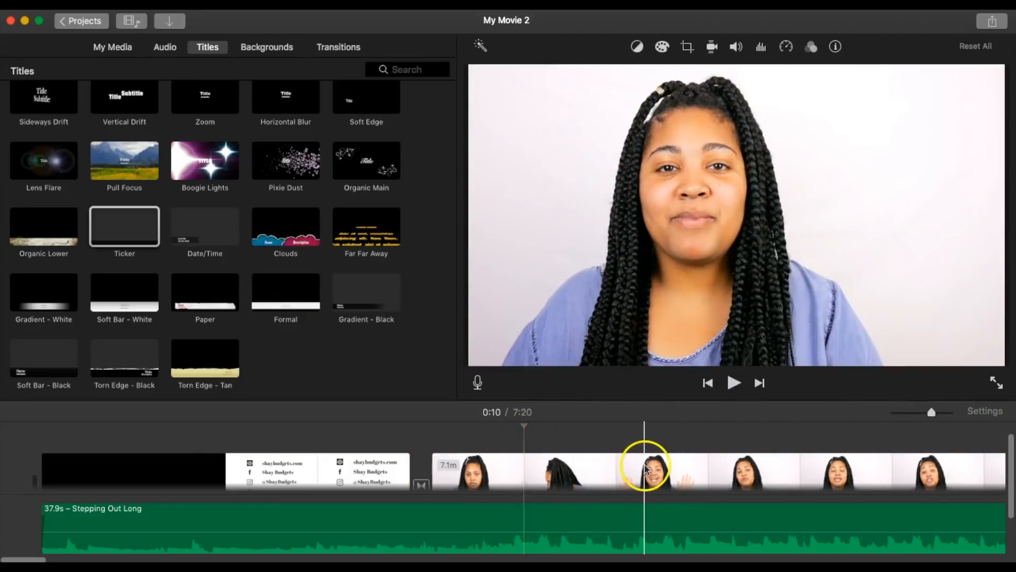
Step: Trim about 4 seconds off the start of the talking-head clip so it opens near the hand-waving greeting
left_click(388, 462)
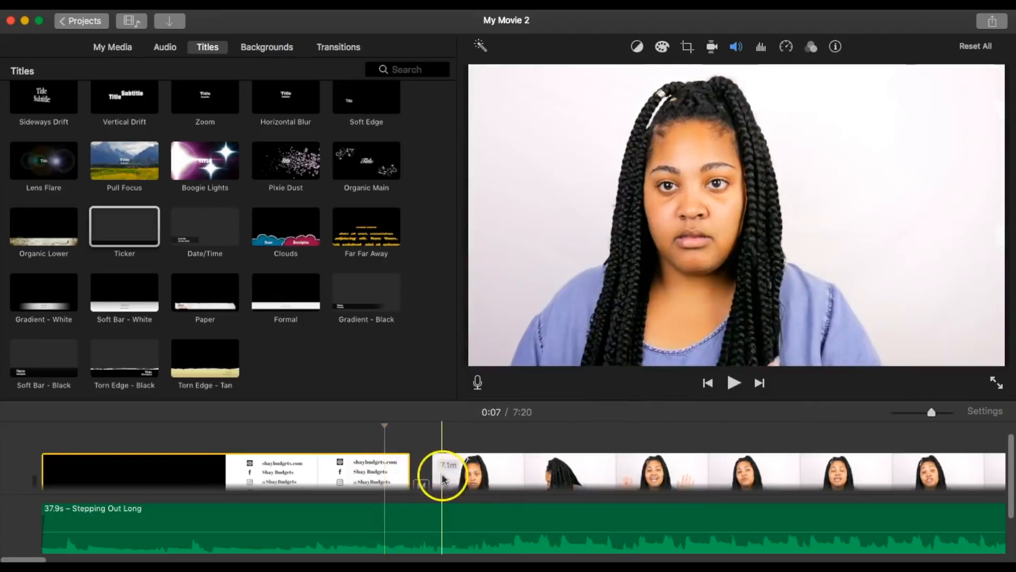
scroll(441, 475, "down", 1)
left_click_drag(431, 466, 538, 468)
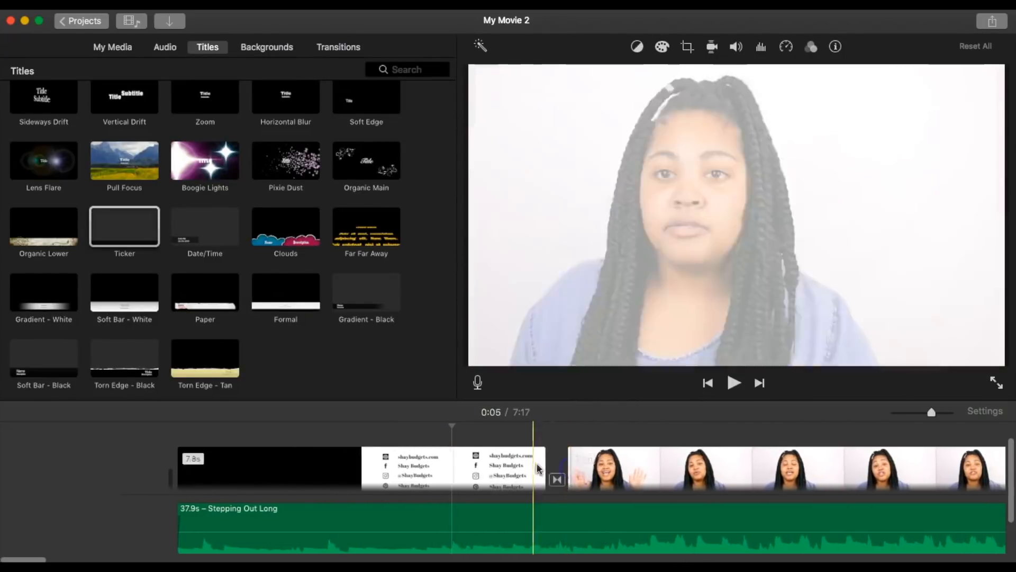
scroll(539, 468, "right", 5)
left_click(487, 466)
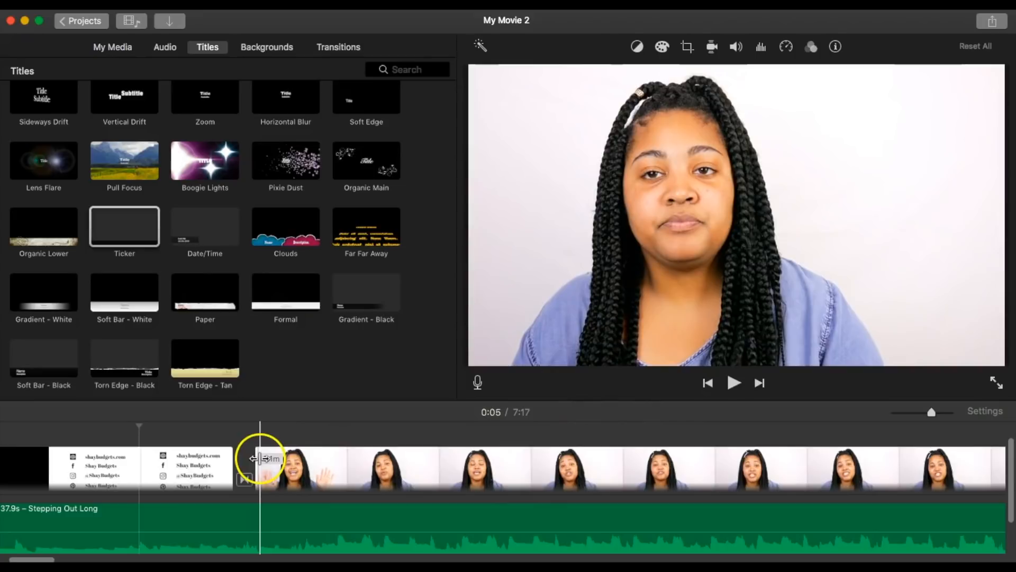
left_click_drag(260, 458, 264, 459)
mouse_move(269, 458)
left_mouse_down()
mouse_move(252, 459)
mouse_move(315, 459)
mouse_move(284, 461)
left_mouse_up()
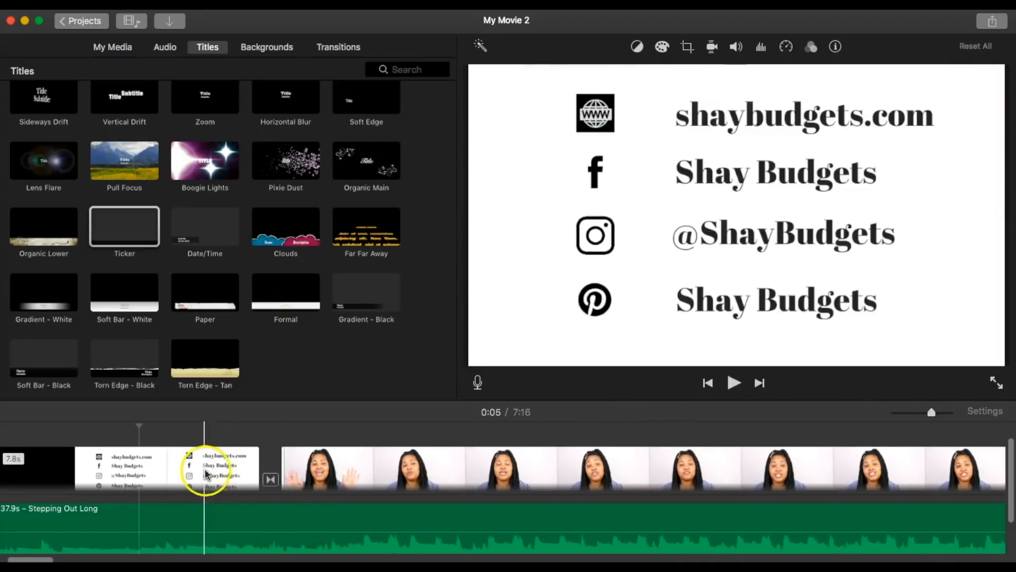
Step: Fine-tune the trimmed start of the talking-head clip, playing across the transition from the intro to check each adjustment
left_click(248, 467)
left_click(735, 383)
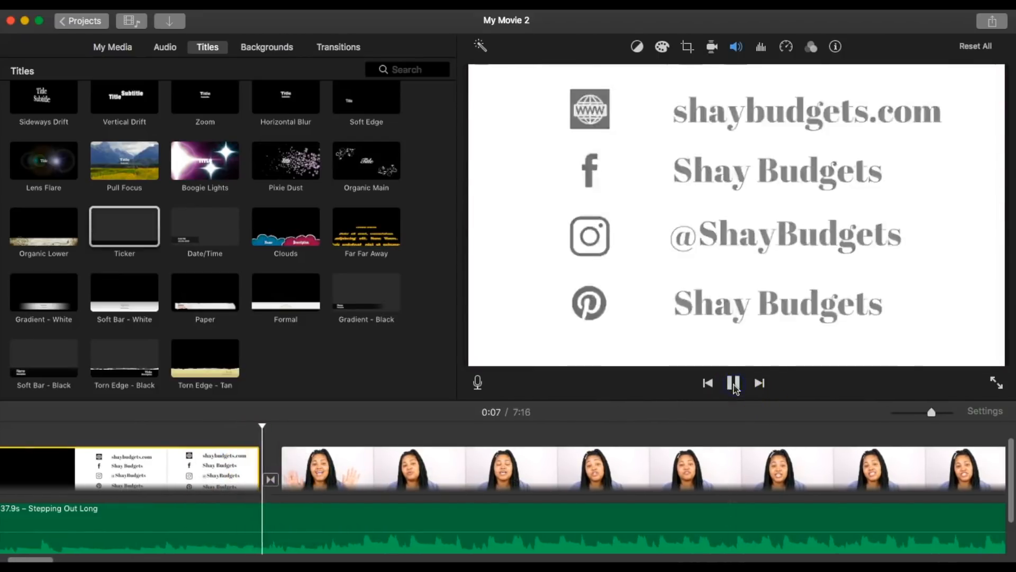
left_click_drag(295, 465, 270, 468)
left_click(255, 467)
left_click(735, 383)
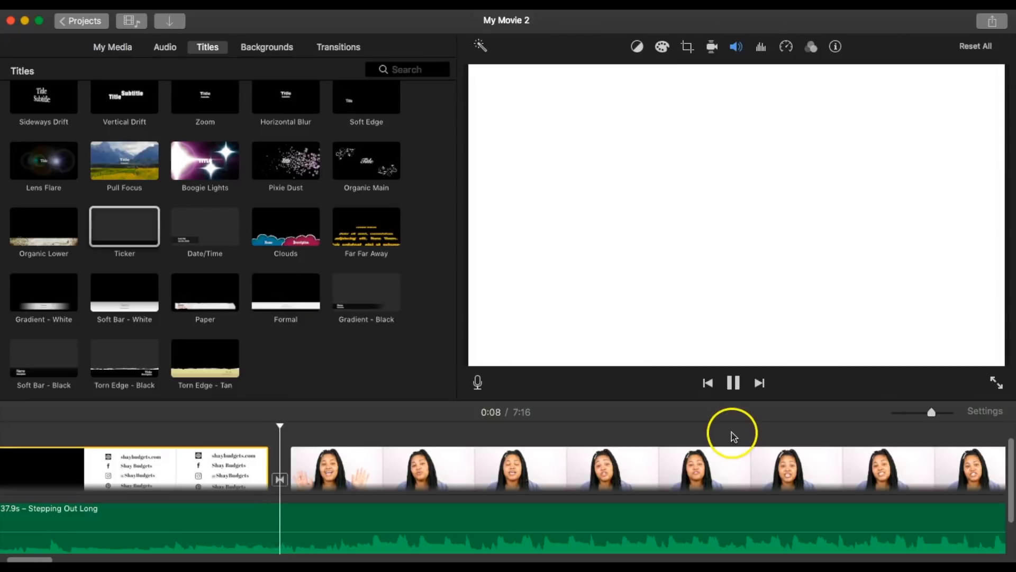
left_click(733, 385)
mouse_move(293, 460)
left_mouse_down()
mouse_move(320, 460)
mouse_move(309, 460)
left_mouse_up()
left_click(276, 460)
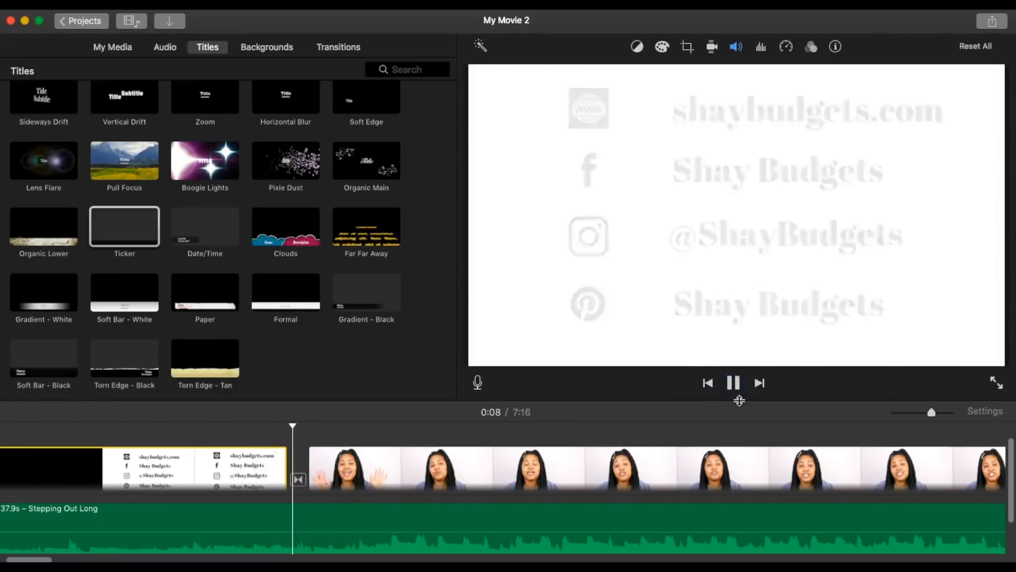
left_click(734, 383)
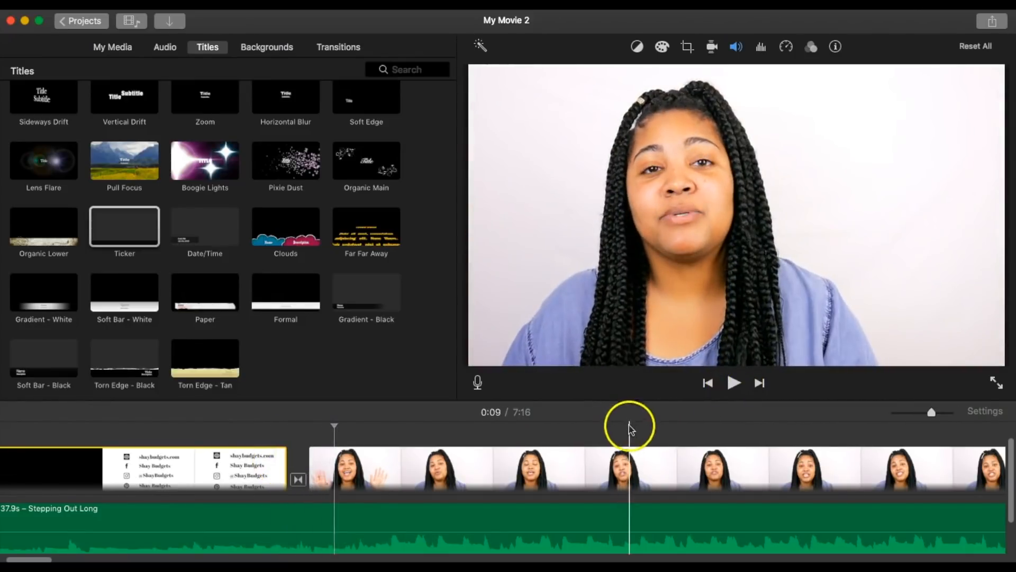
Step: Split the talking-head clip at 0:11, shortly after the greeting
left_click(429, 466)
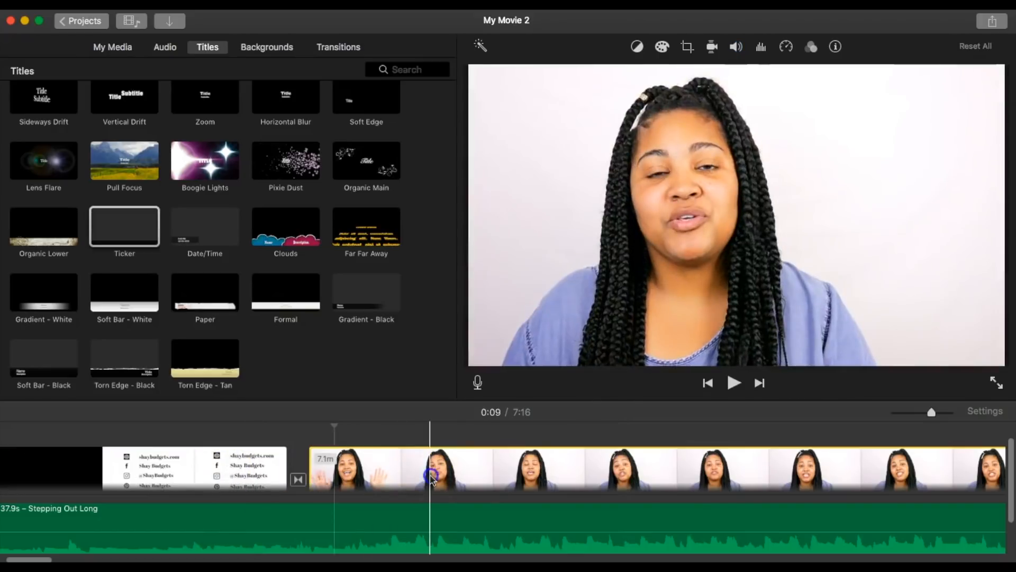
right_click(592, 454)
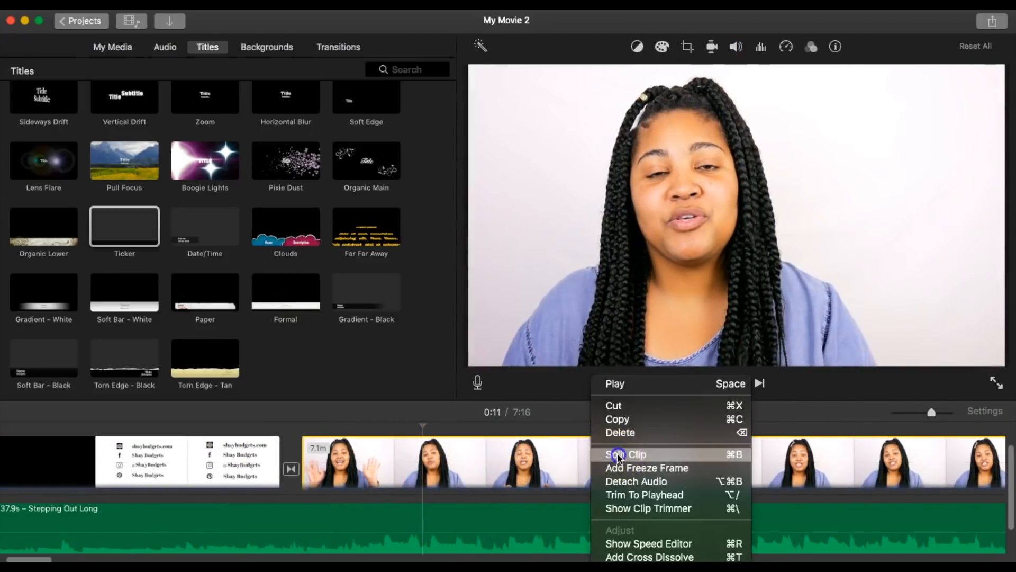
left_click(614, 454)
Step: Add a Fade to White transition between the two parts of the split talking-head clip and preview it
left_click(328, 454)
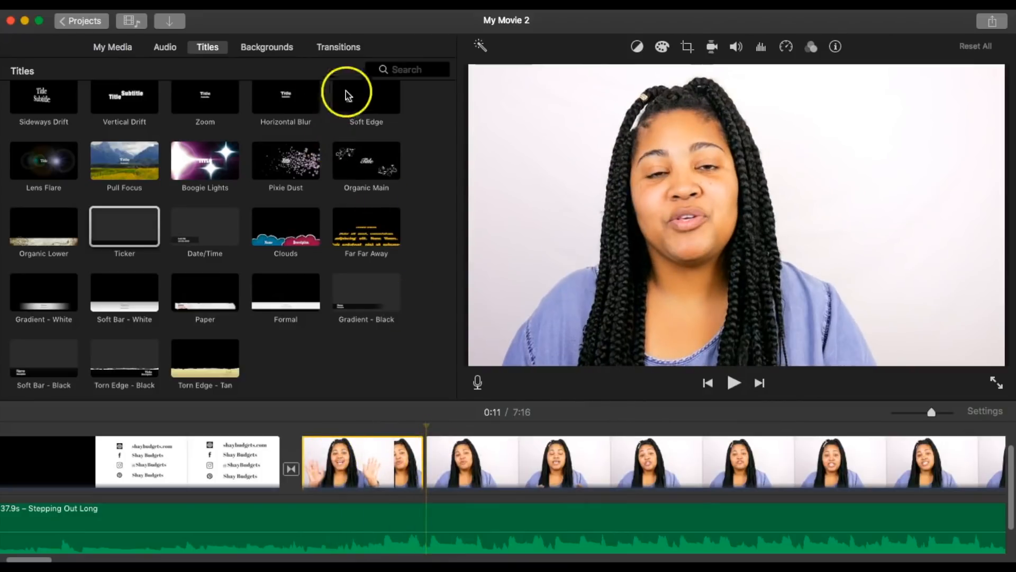
left_click(338, 46)
left_click_drag(261, 147, 413, 468)
left_click(388, 455)
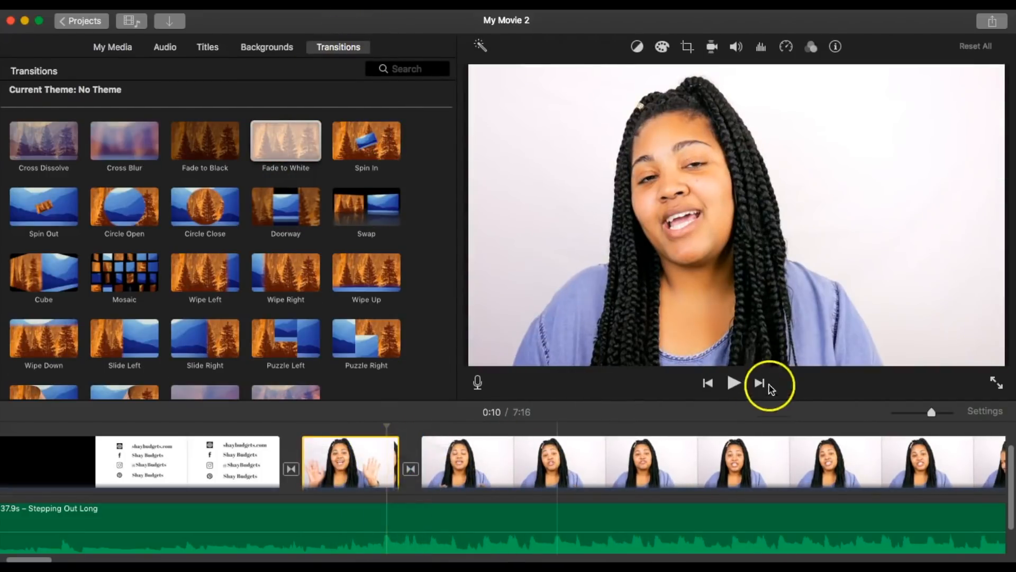
left_click(734, 383)
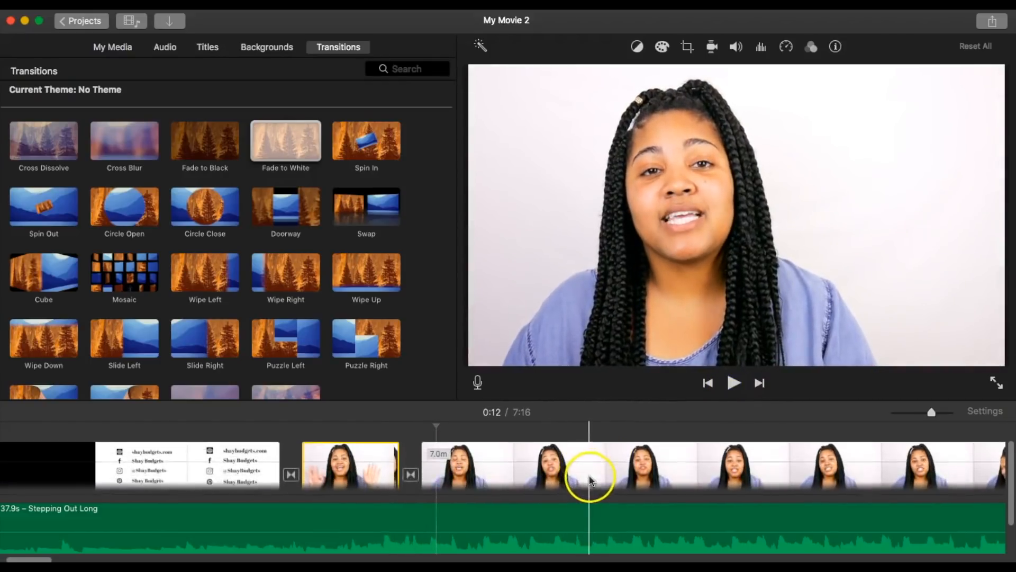
scroll(415, 478, "left", 3)
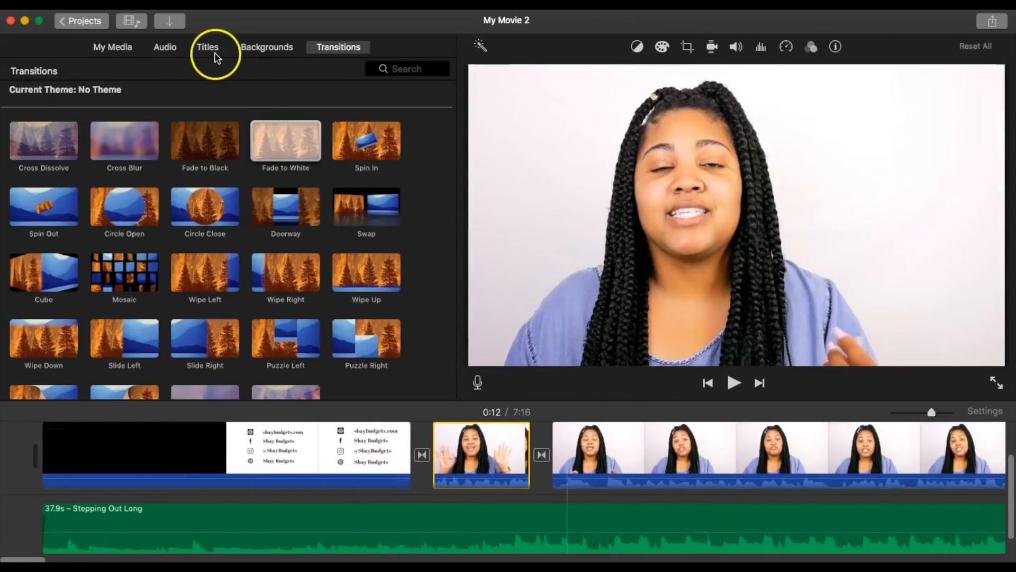
Step: Look through the backgrounds, titles, audio and media collections and the import window, leaving it without importing anything
left_click(272, 50)
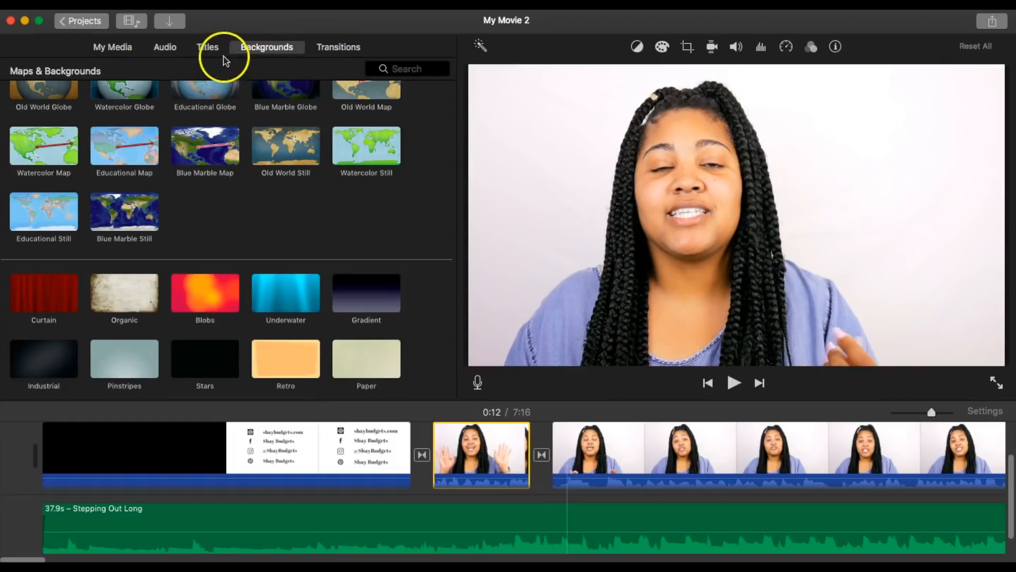
left_click(202, 50)
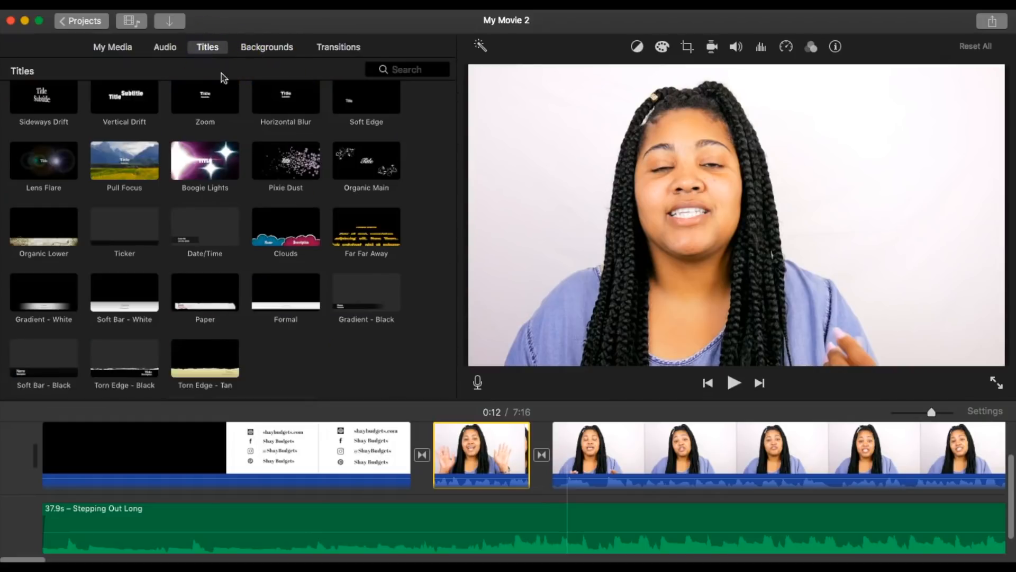
left_click(161, 48)
left_click(113, 48)
left_click(380, 154)
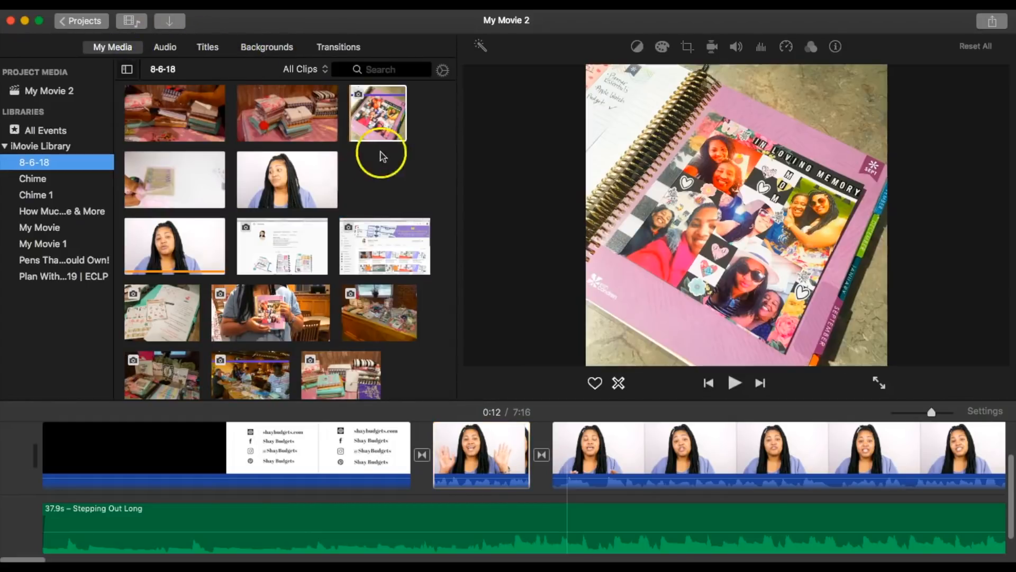
left_click(171, 21)
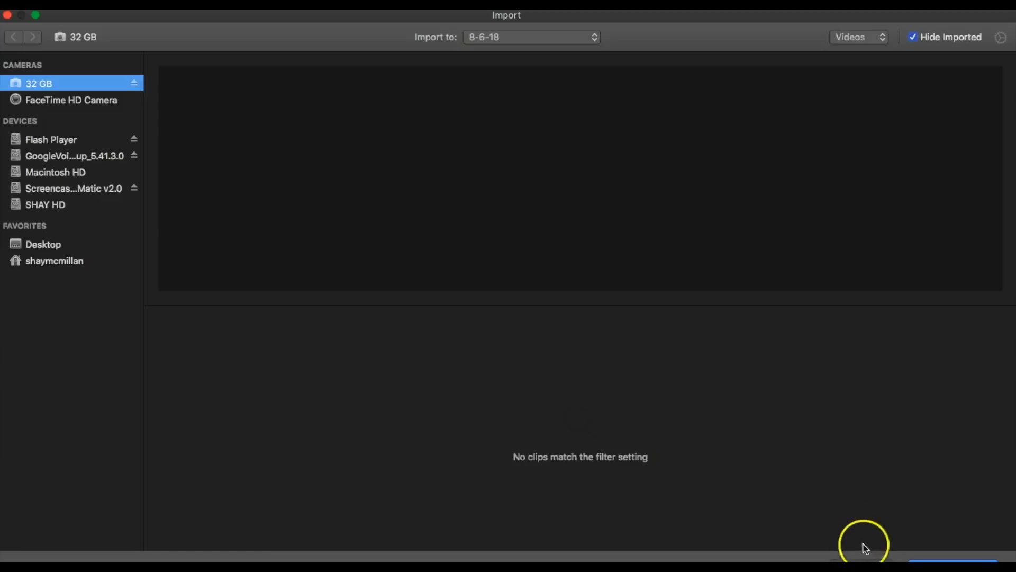
left_click(861, 560)
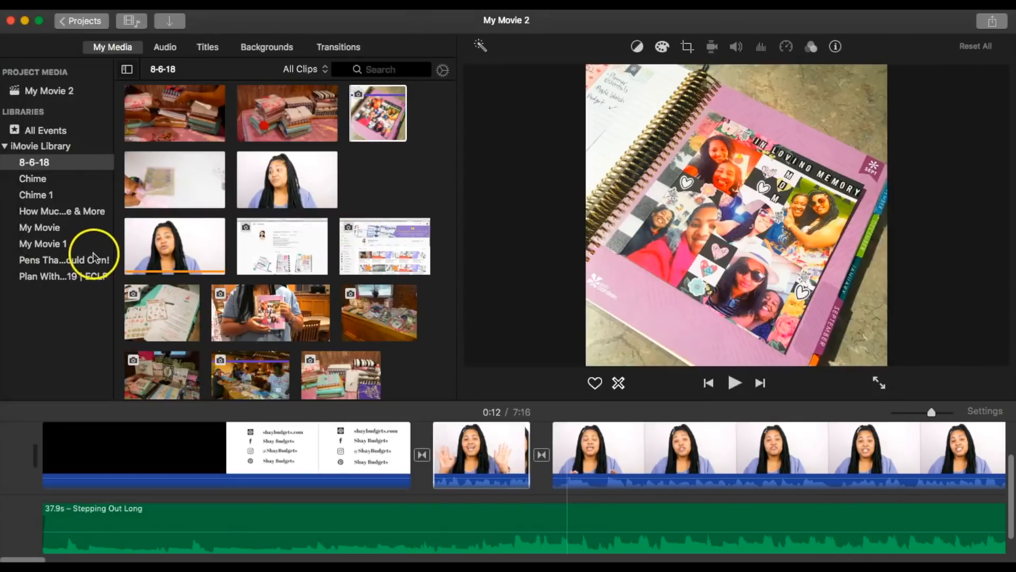
Step: Add the Stepping Out Long sound effect beneath the end of the talking-head clip, aligned so it finishes with the video
left_click(482, 455)
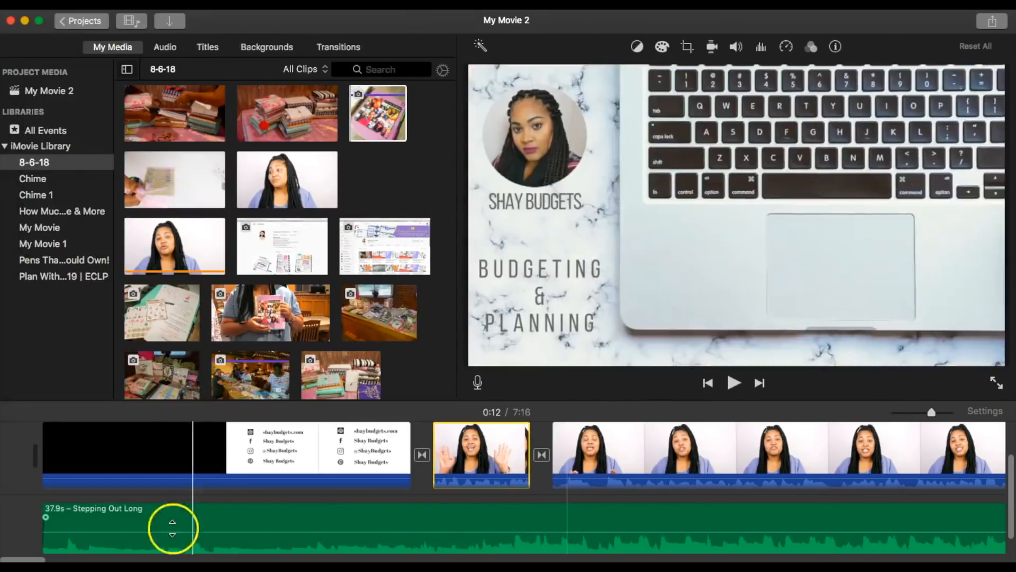
mouse_move(26, 559)
left_mouse_down()
mouse_move(35, 558)
mouse_move(9, 559)
mouse_move(41, 558)
left_mouse_up()
scroll(502, 487, "right", 5)
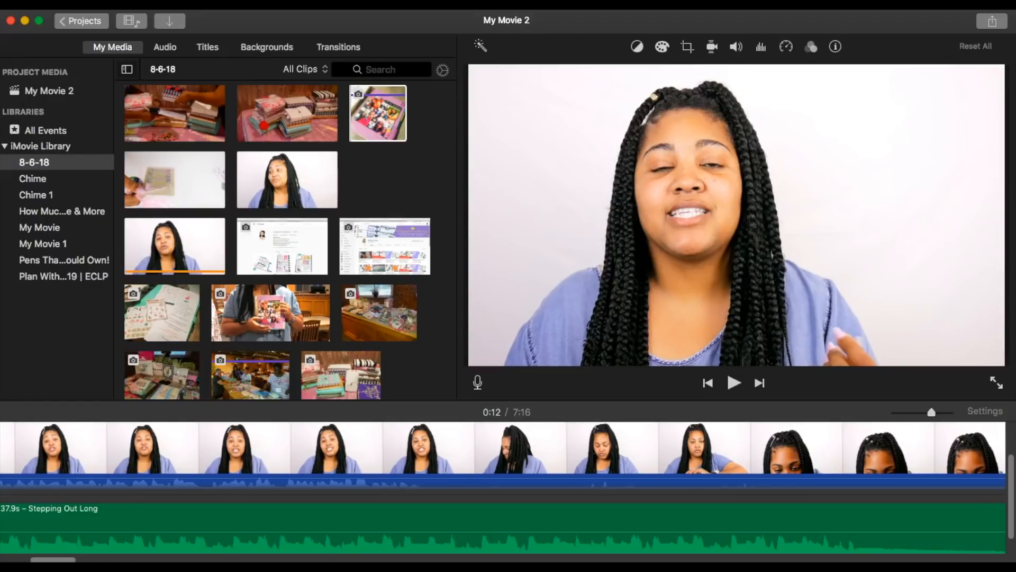
scroll(503, 487, "right", 20)
left_click_drag(318, 558, 808, 555)
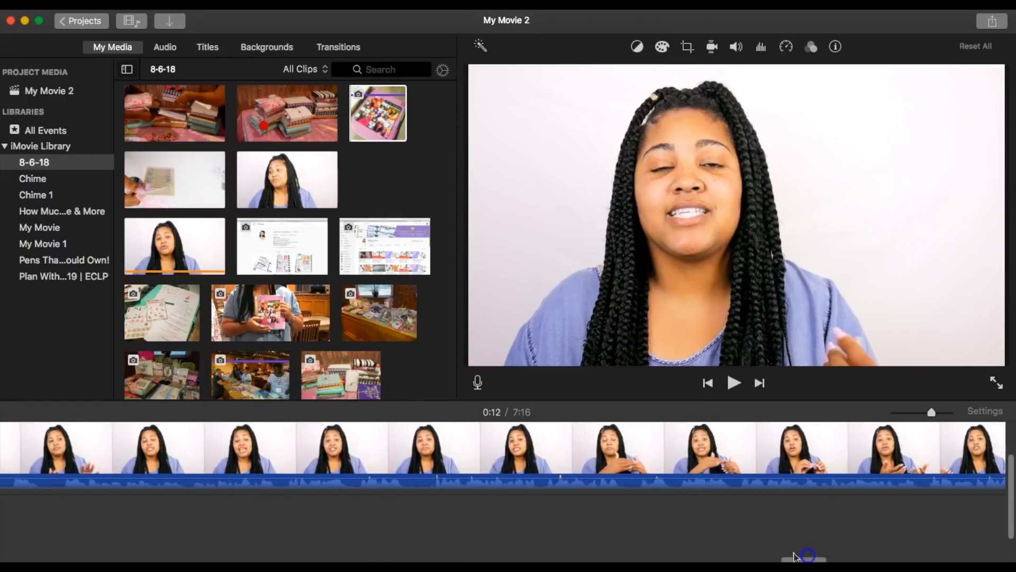
scroll(532, 470, "up", 3)
scroll(616, 482, "down", 1)
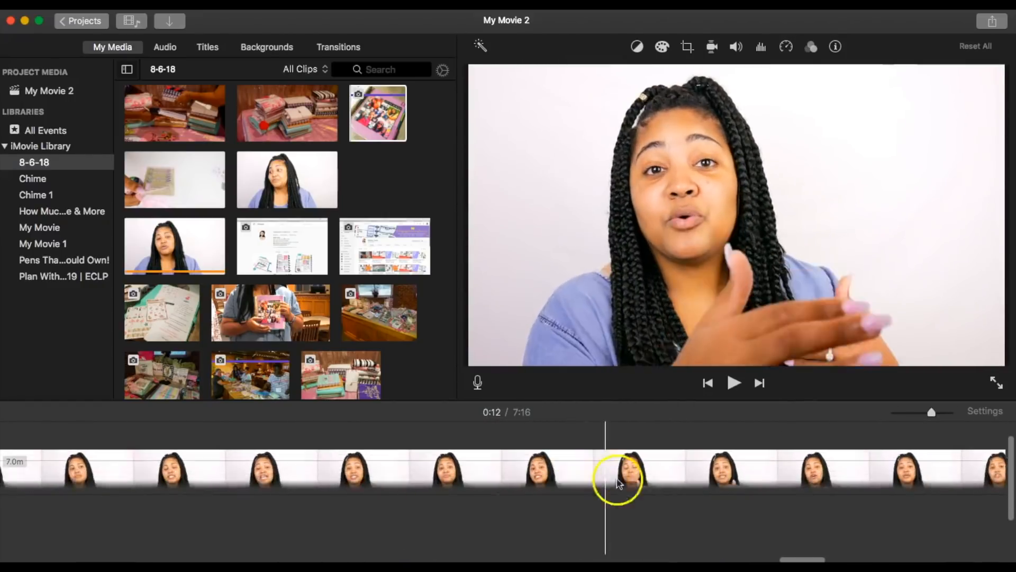
scroll(619, 483, "down", 2)
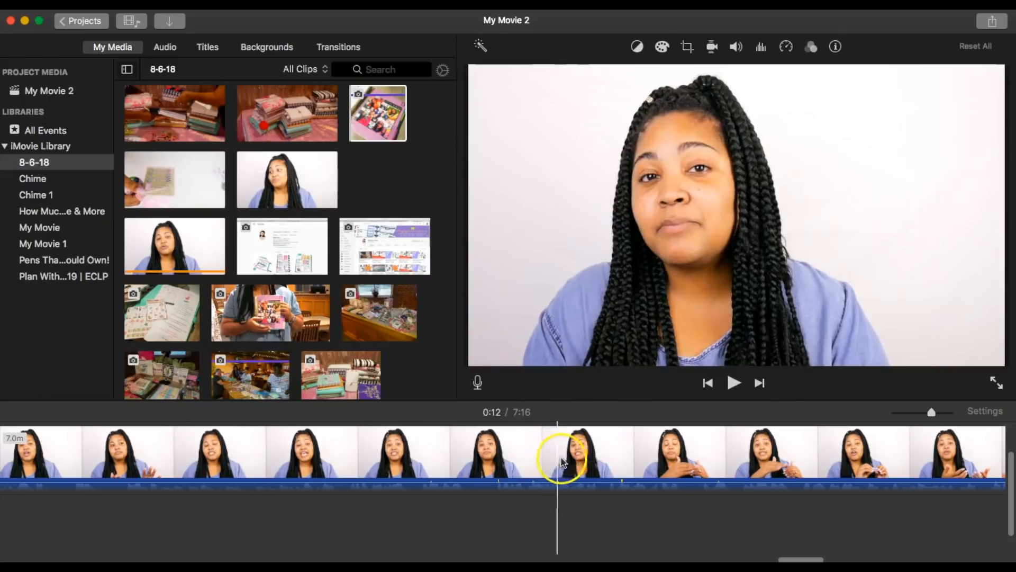
left_click_drag(801, 559, 986, 560)
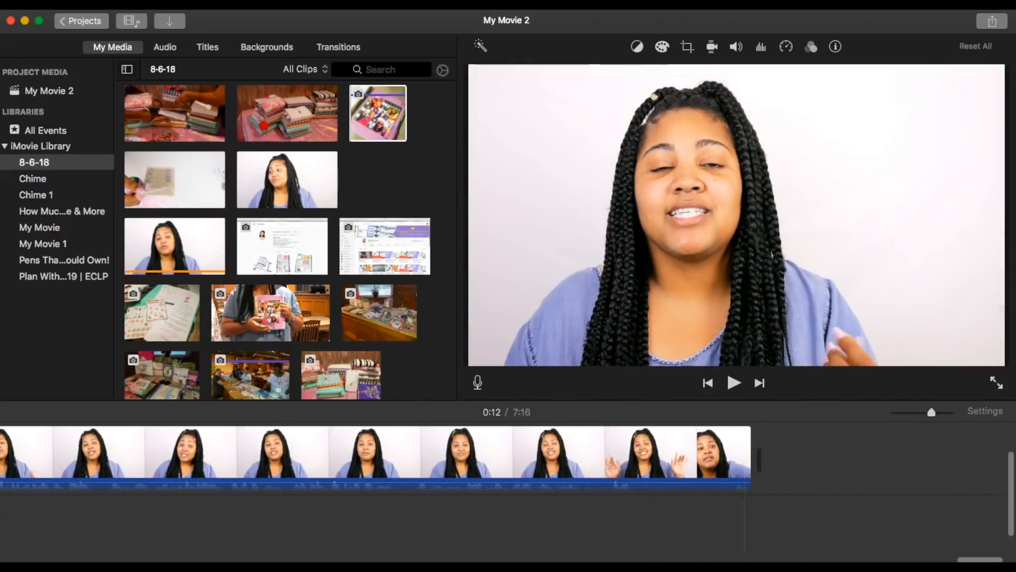
left_click(170, 47)
left_click(364, 180)
left_click_drag(233, 174, 81, 527)
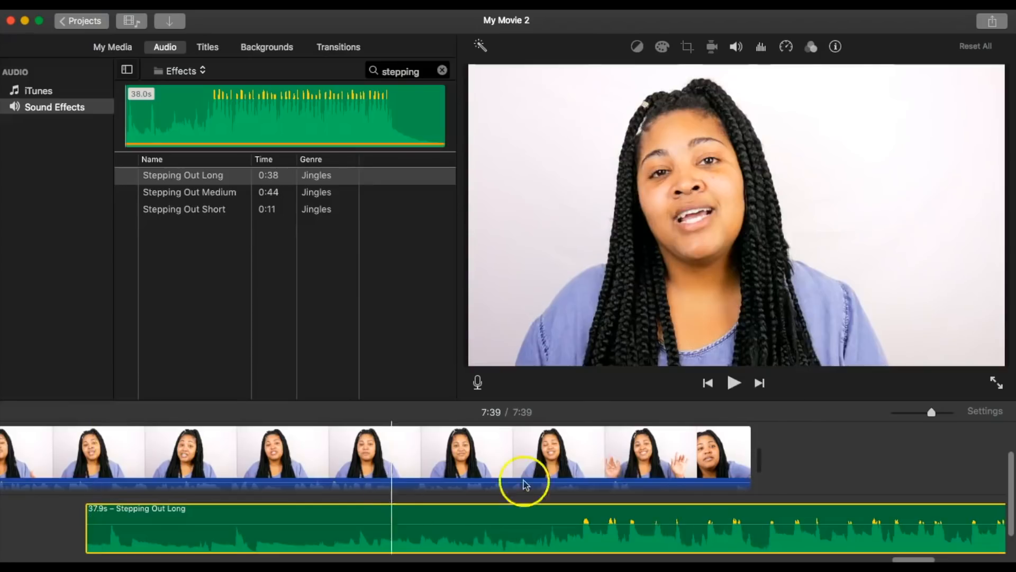
left_click_drag(752, 509, 330, 512)
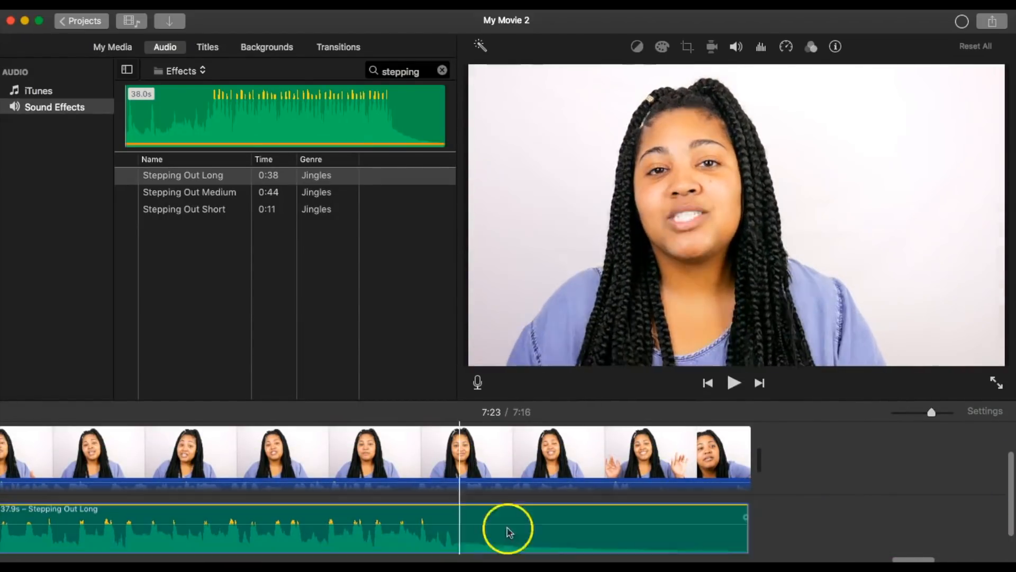
Step: Lower the closing Stepping Out Long music to 28% volume, comparing it with the opening music, and clear the sound effect search
left_click_drag(510, 523, 509, 535)
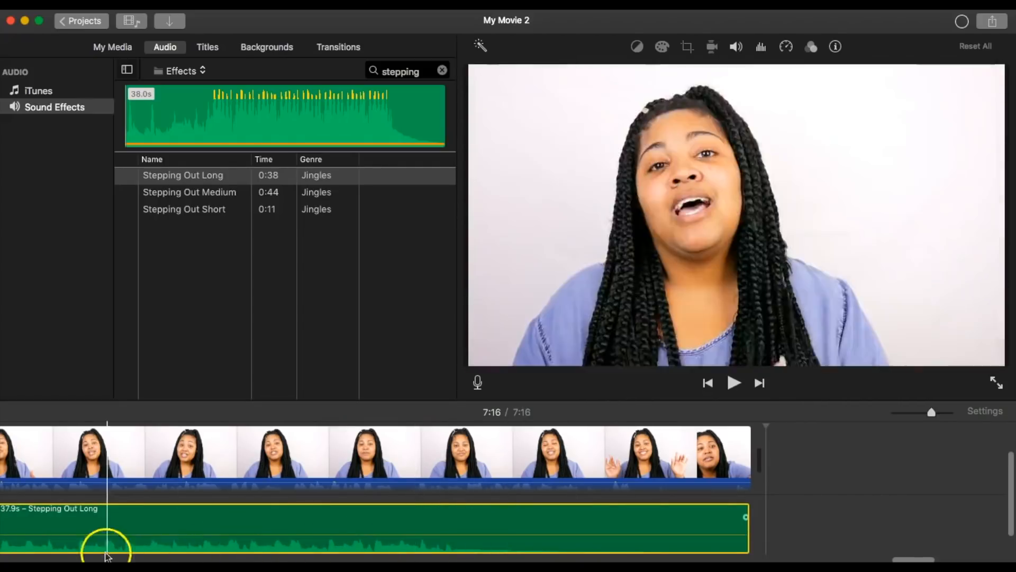
scroll(893, 538, "left", 2)
left_click(743, 522)
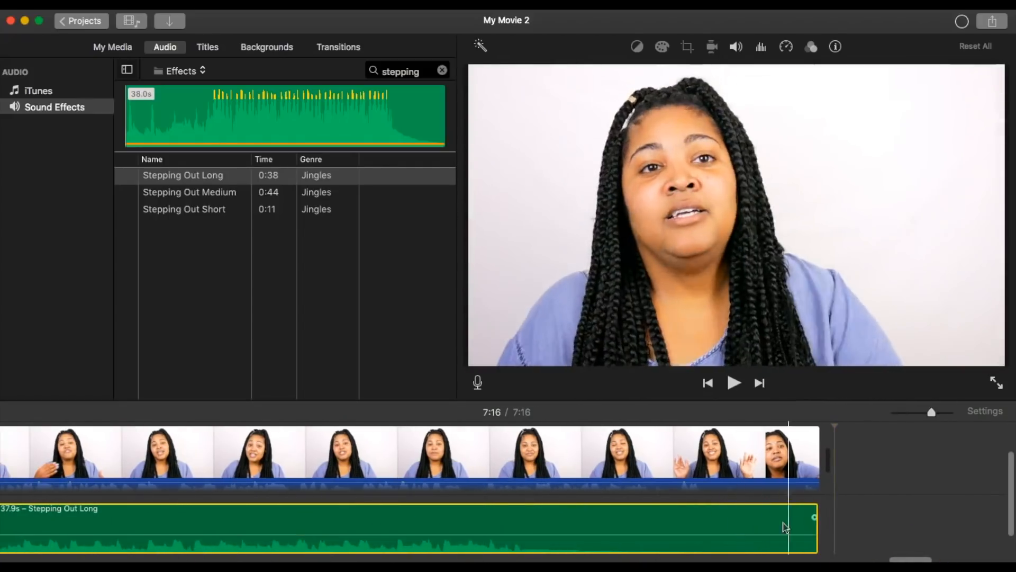
left_click_drag(927, 558, 21, 558)
left_click(191, 522)
left_click(197, 537)
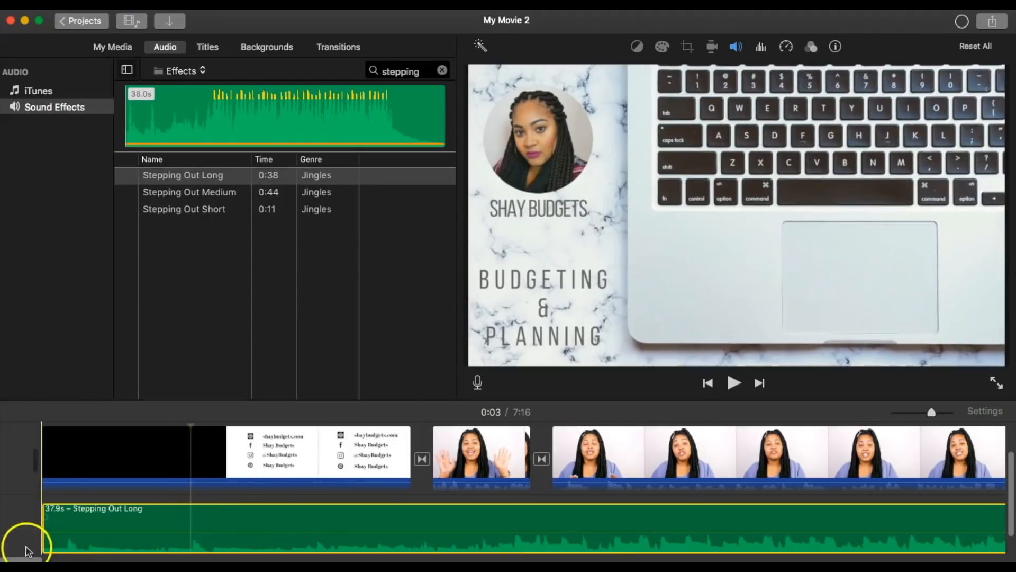
left_click_drag(21, 558, 820, 559)
scroll(803, 553, "right", 10)
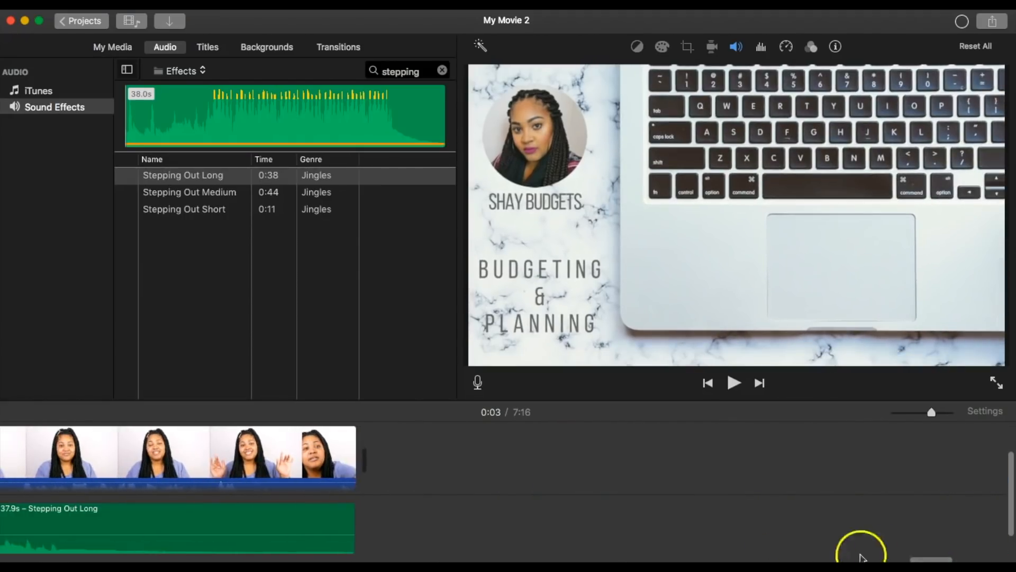
left_click_drag(939, 559, 914, 559)
left_click_drag(862, 529, 861, 527)
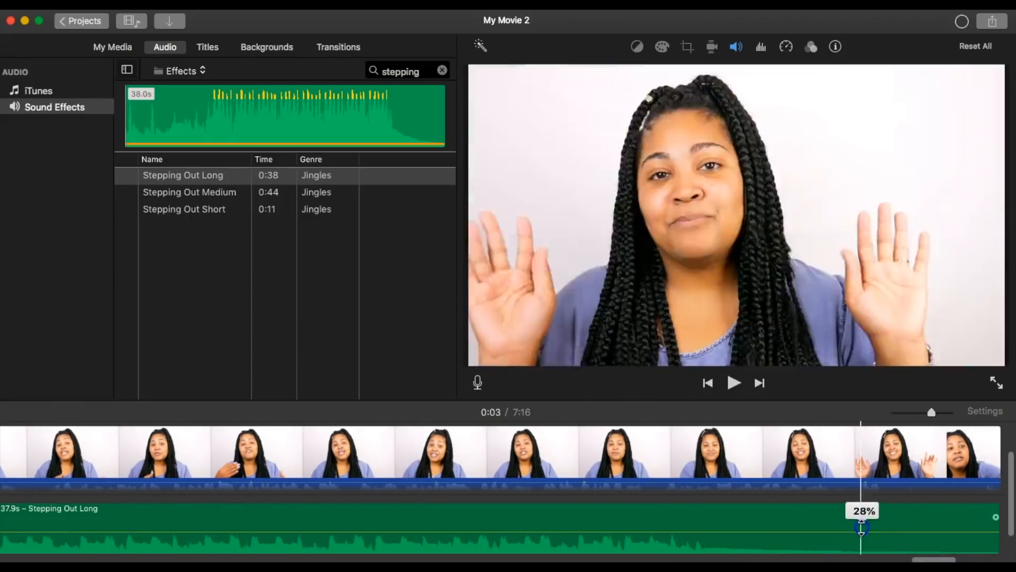
left_click_drag(947, 558, 980, 560)
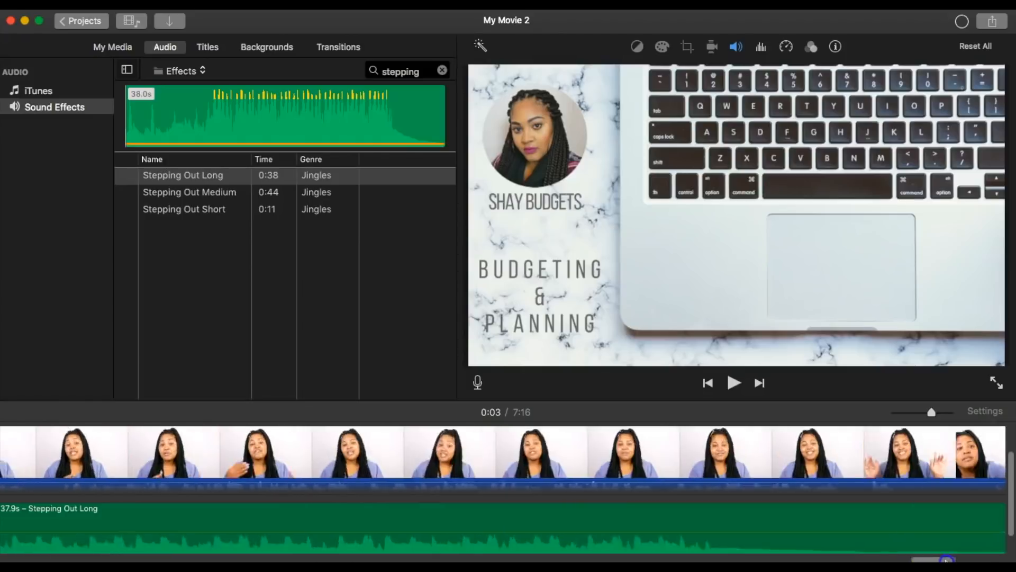
left_click(442, 69)
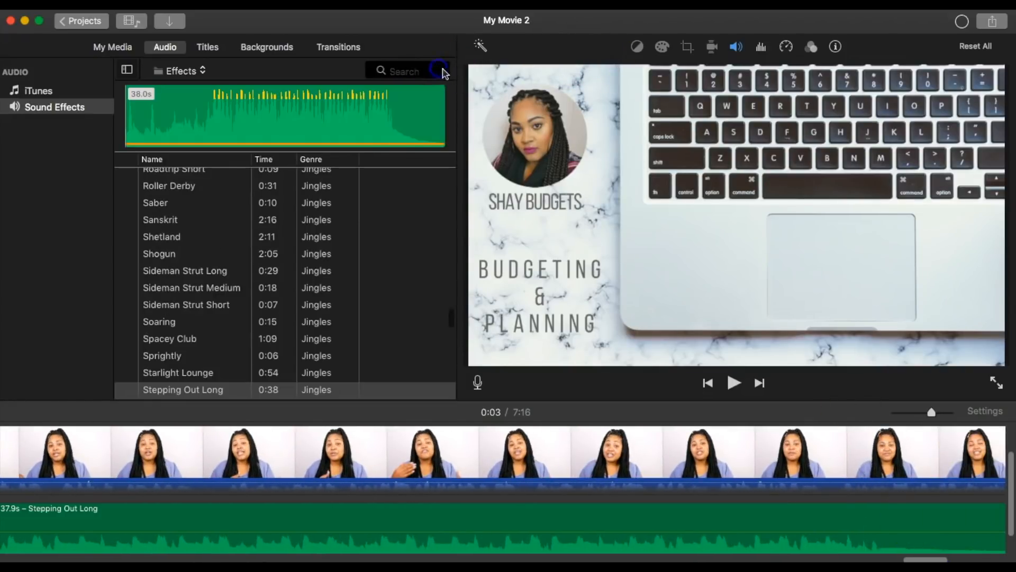
Step: Insert a Drifting title between the intro and the first part of the talking-head clip, and play across it
left_click_drag(926, 557, 7, 526)
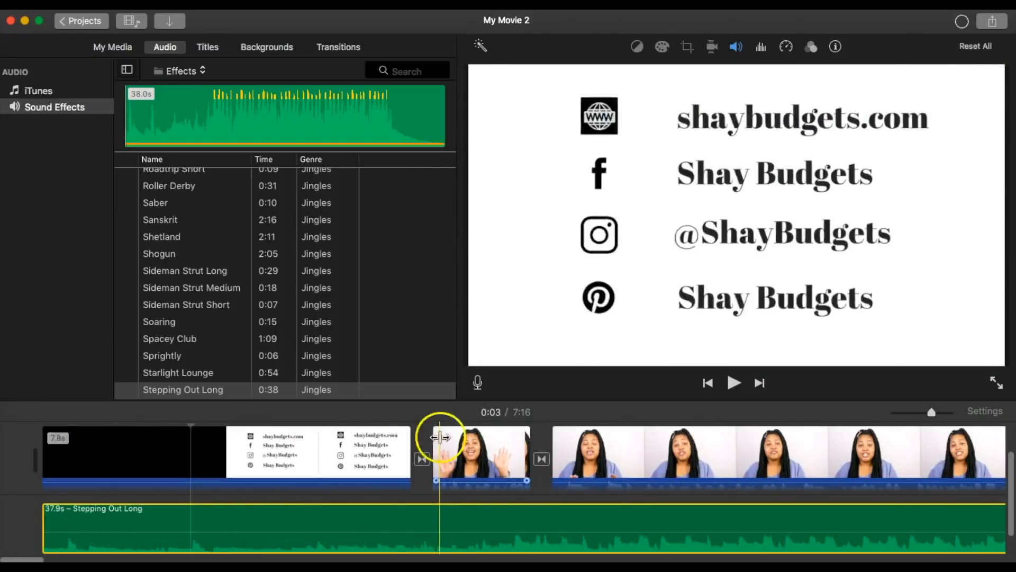
left_click(424, 437)
left_click(208, 47)
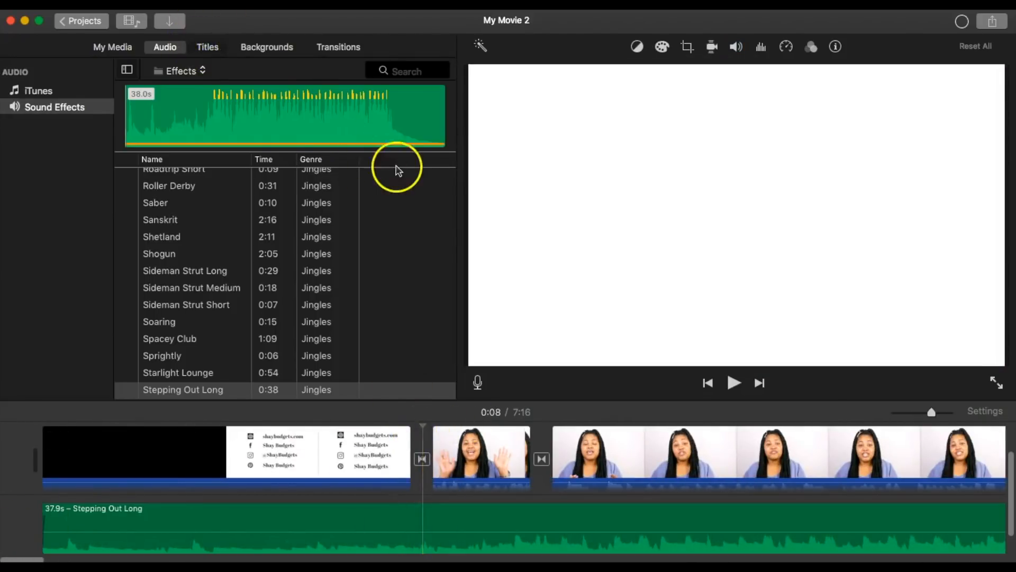
scroll(228, 179, "up", 5)
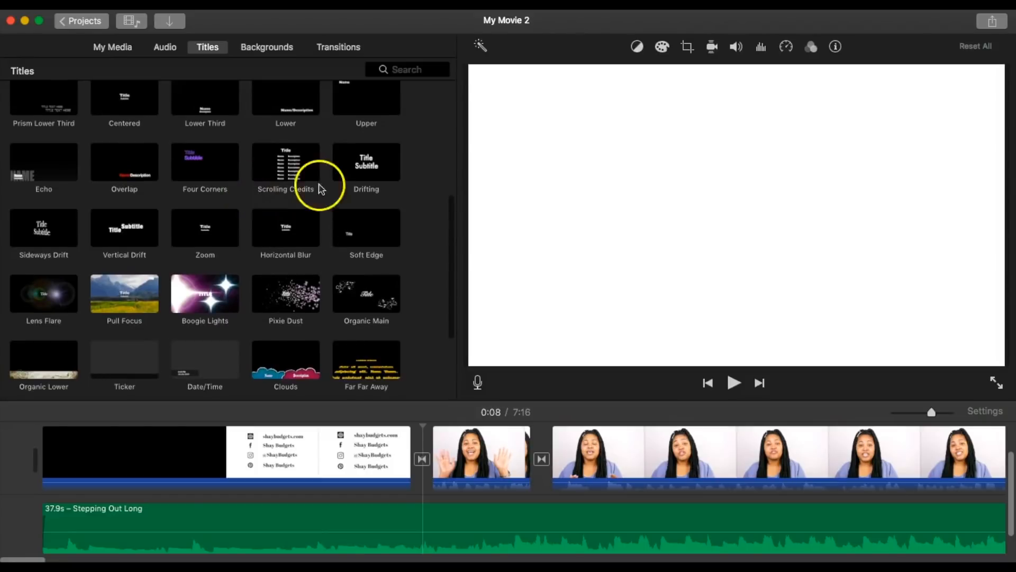
left_click_drag(359, 170, 410, 455)
left_click(421, 448)
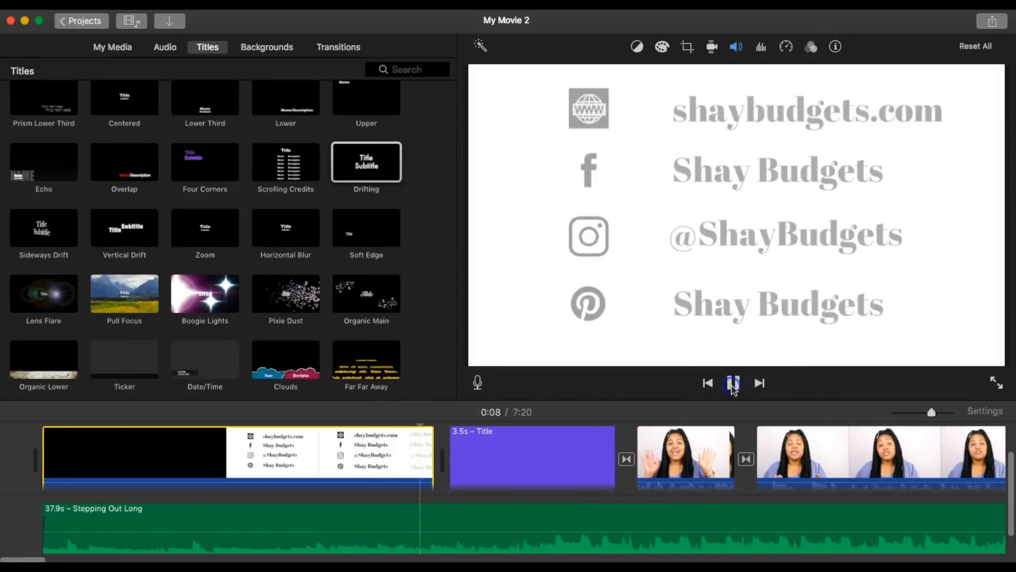
left_click(733, 383)
left_click(733, 382)
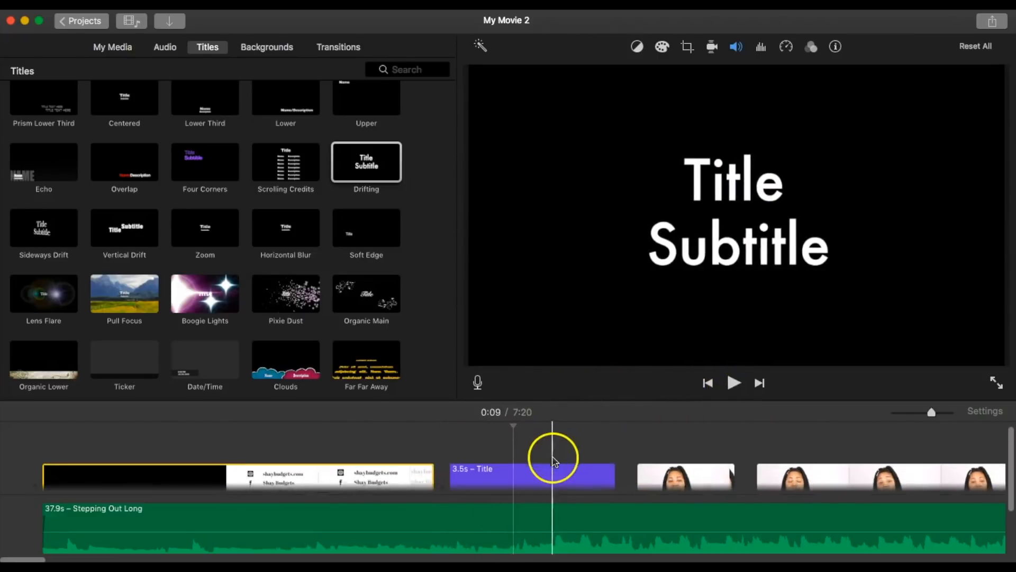
Step: Replace the Drifting title's text with "Shay" and its subtitle with "Budgets", and preview the title from the intro
double_click(552, 459)
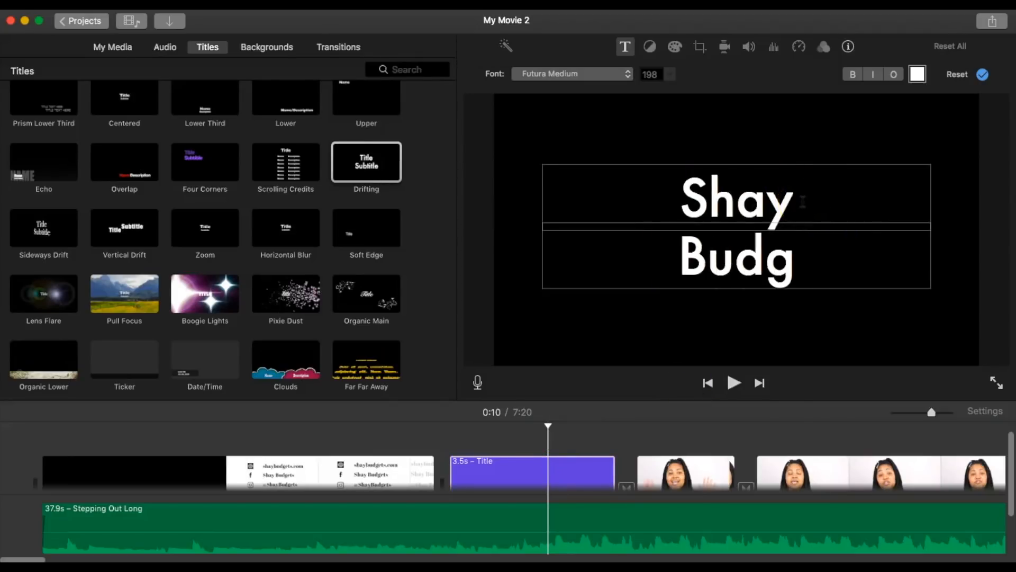
left_click(733, 386)
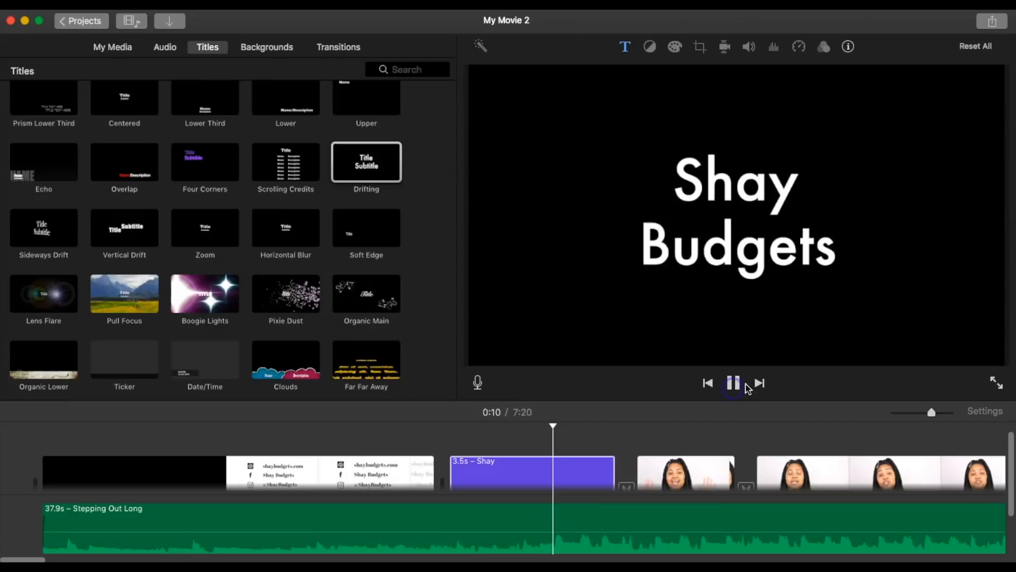
left_click(733, 383)
left_click(424, 467)
left_click(736, 382)
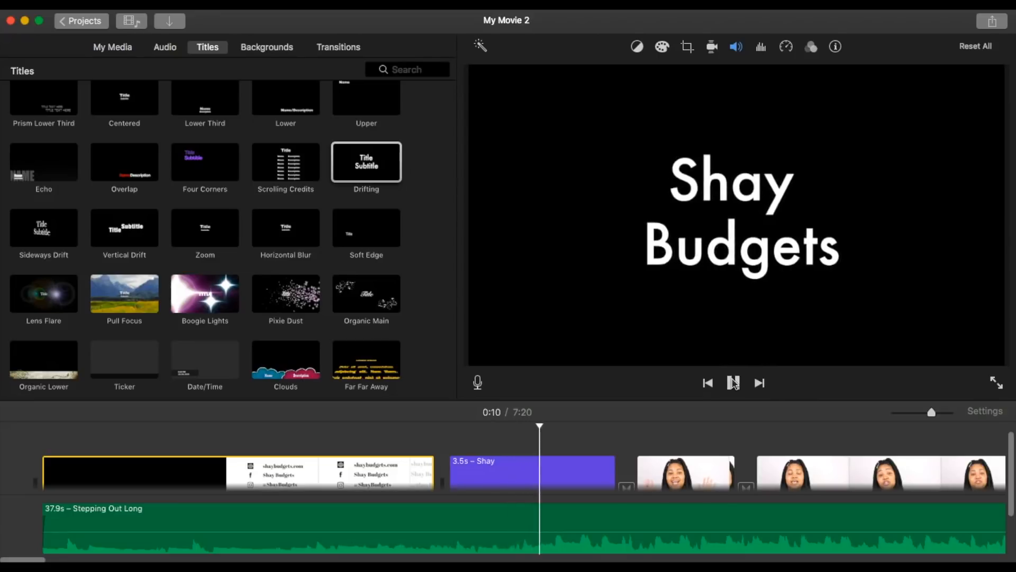
left_click(733, 383)
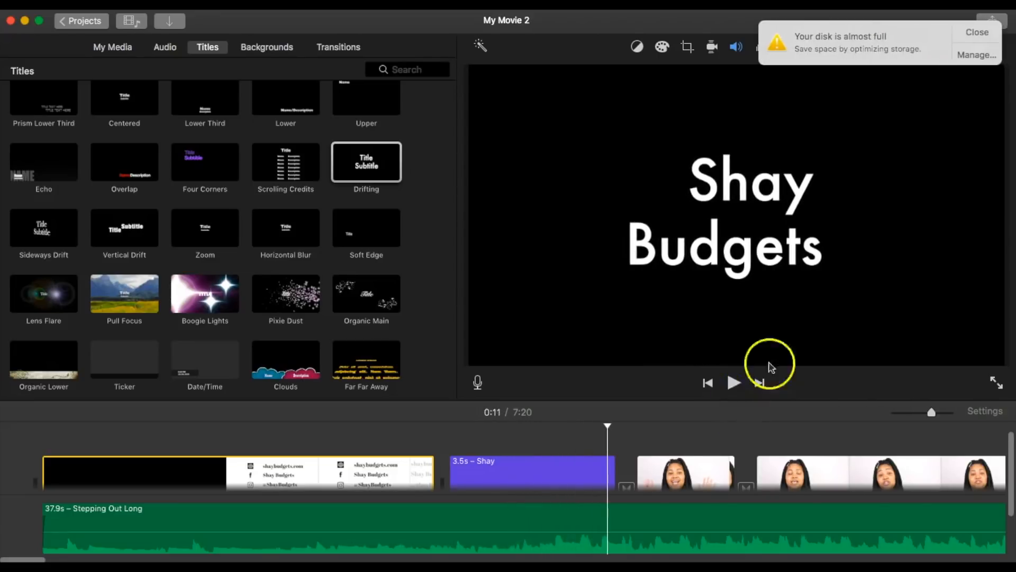
left_click(979, 31)
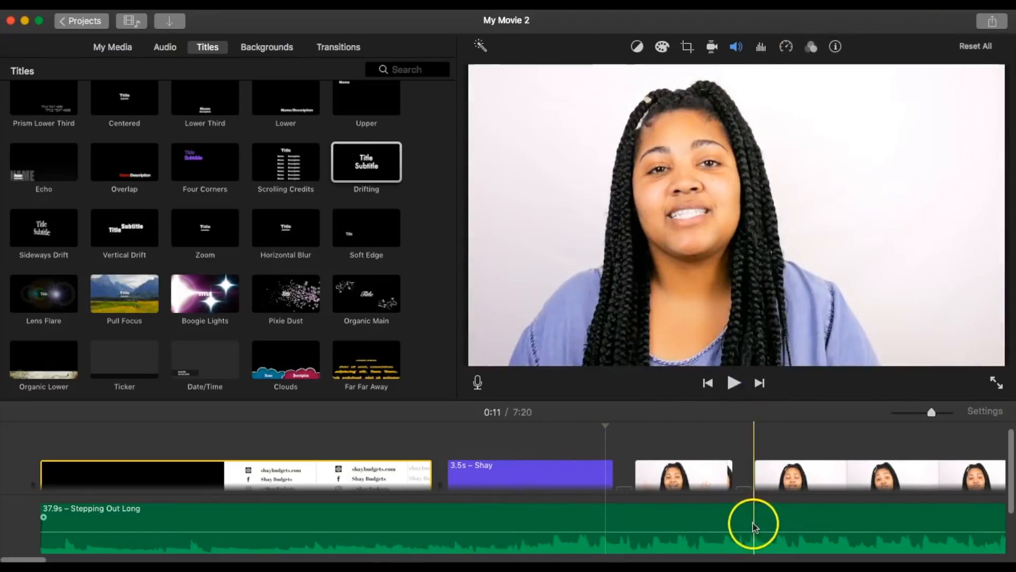
Step: Apply Auto color balance to the second part of the talking-head clip, backing out of Match Color without matching a frame
left_click(829, 465)
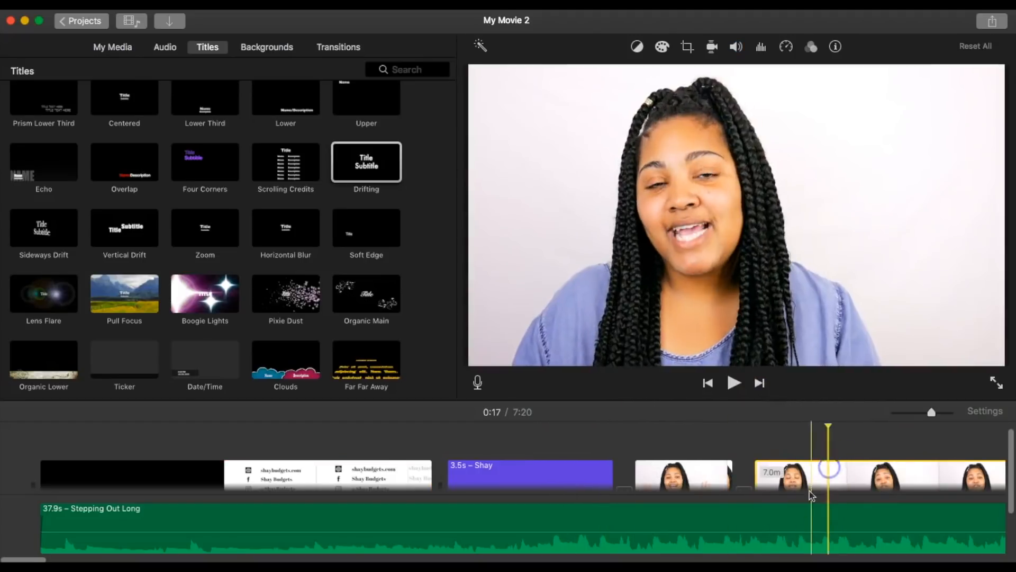
left_click(639, 48)
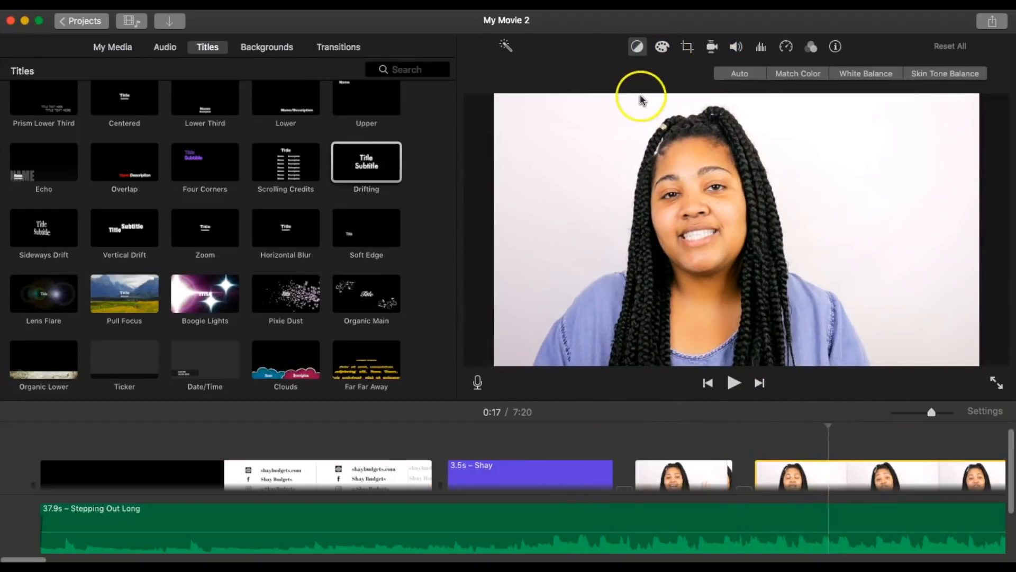
left_click(810, 74)
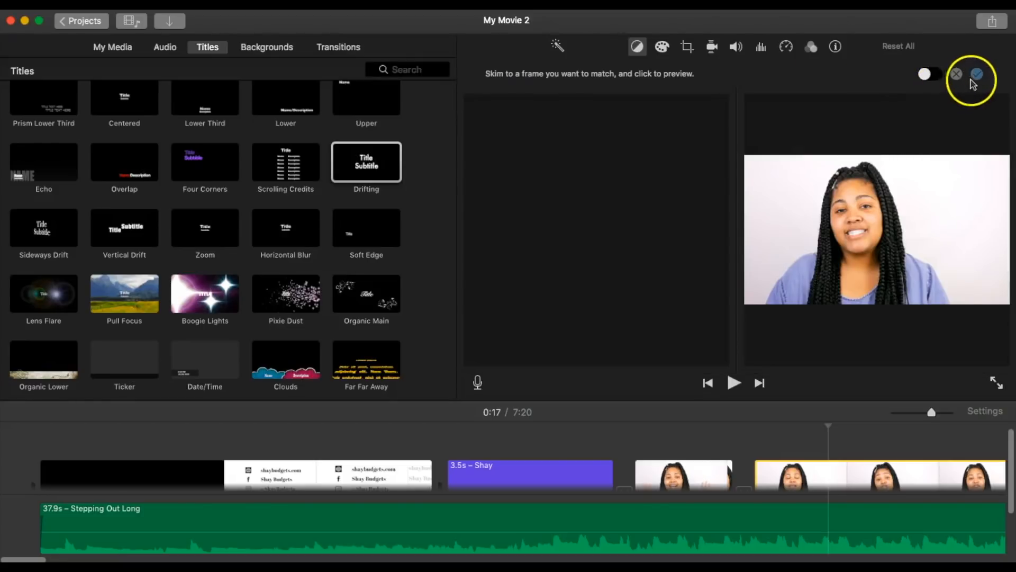
left_click(958, 76)
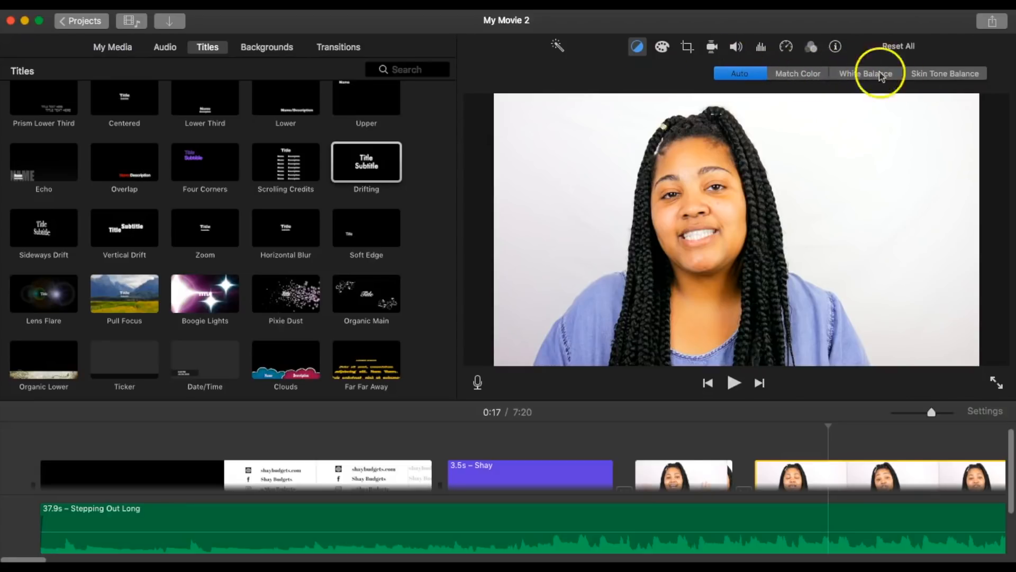
Step: Try shifting the exposure and color temperature of the talking-head clip's second part, and reset its color correction
left_click(663, 47)
left_click_drag(518, 78, 698, 74)
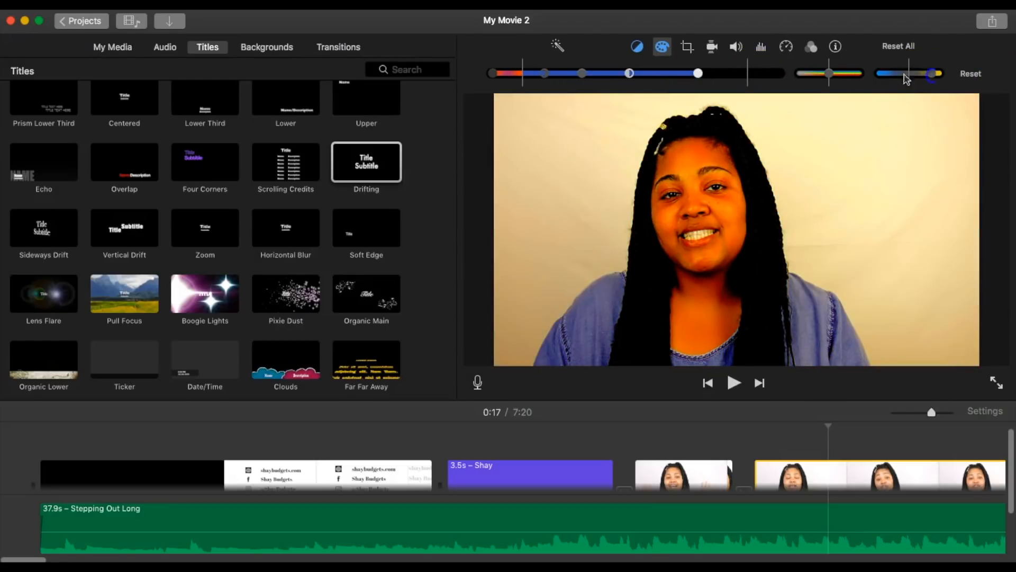
left_click(973, 75)
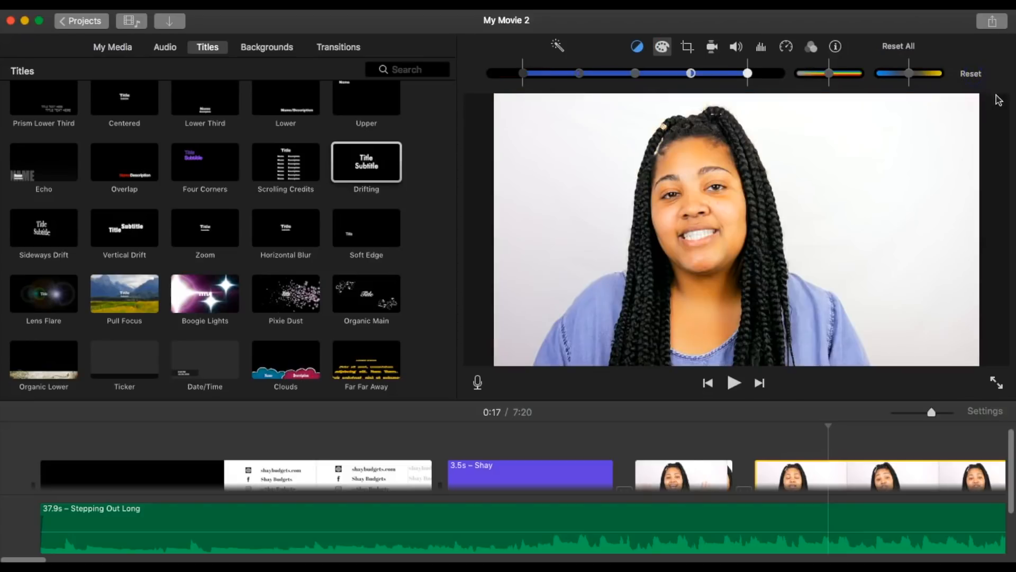
Step: Apply the Ken Burns crop style to the talking-head clip's second part and enlarge its End frame slightly
left_click(688, 48)
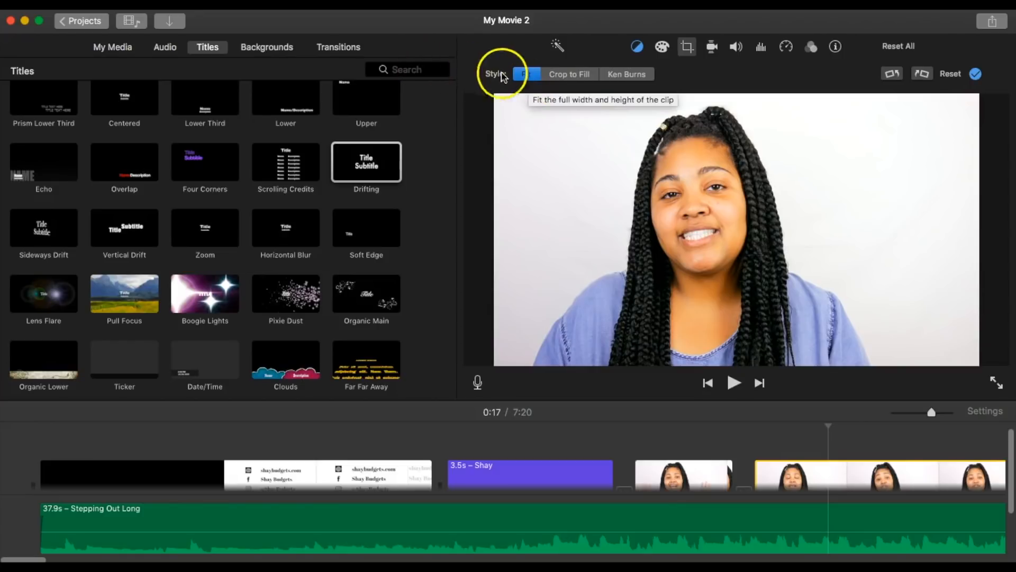
left_click(569, 76)
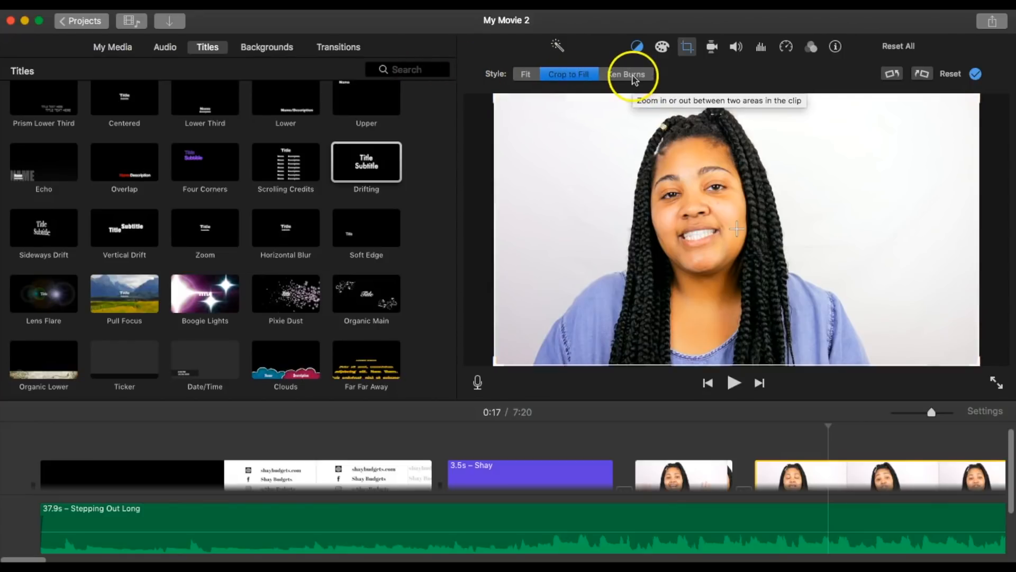
left_click(633, 77)
left_click(521, 126)
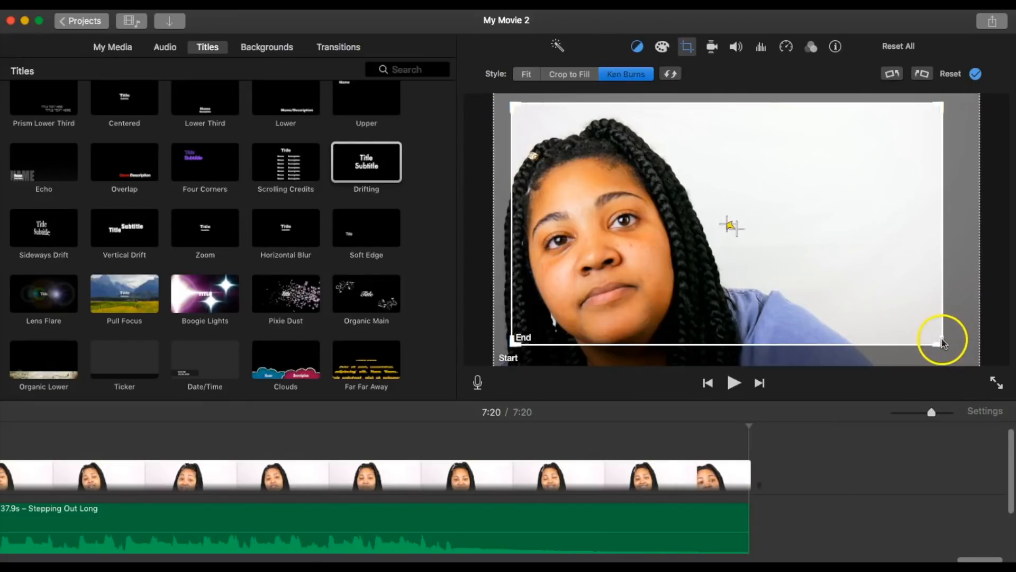
left_click_drag(943, 344, 953, 349)
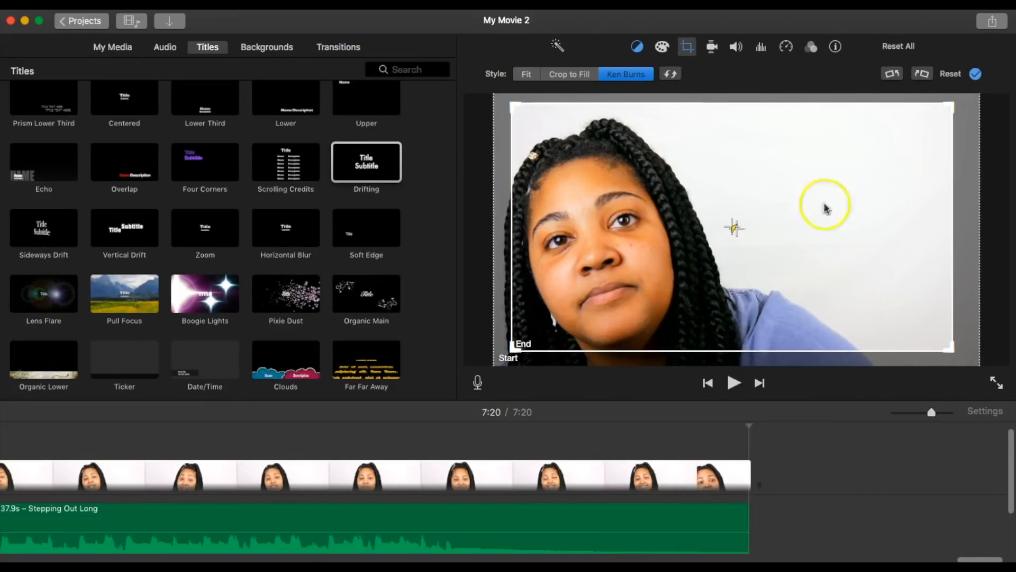
left_click(710, 184)
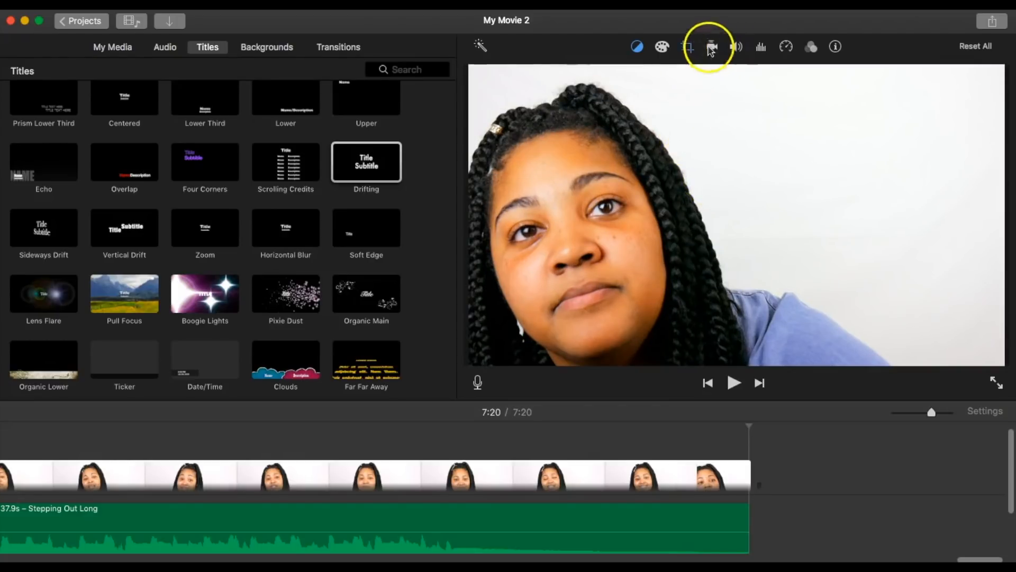
Step: Try background noise reduction at 56% on the talking-head clip, and review its stabilization, volume and equalizer options without applying any
left_click(712, 47)
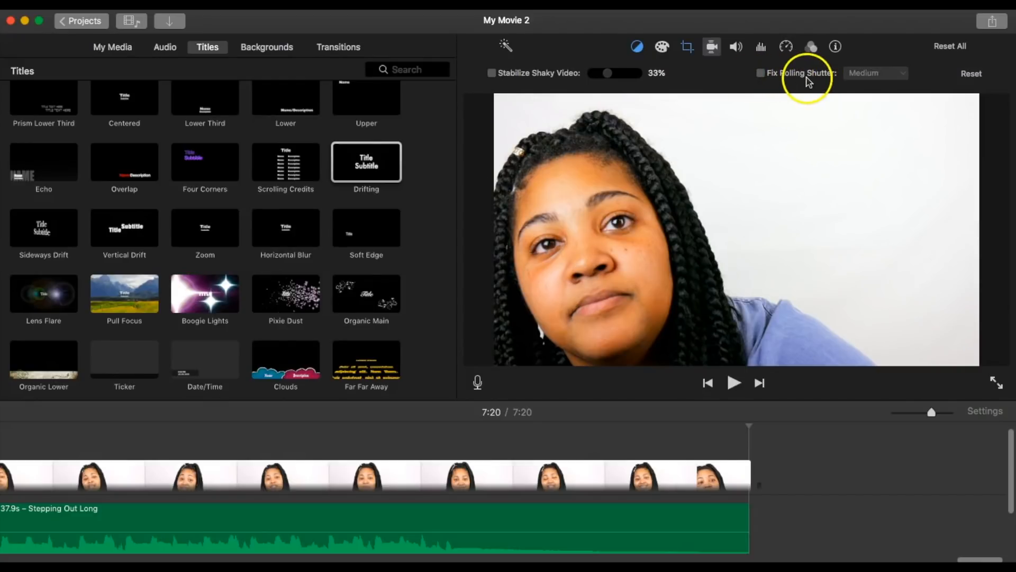
left_click(737, 47)
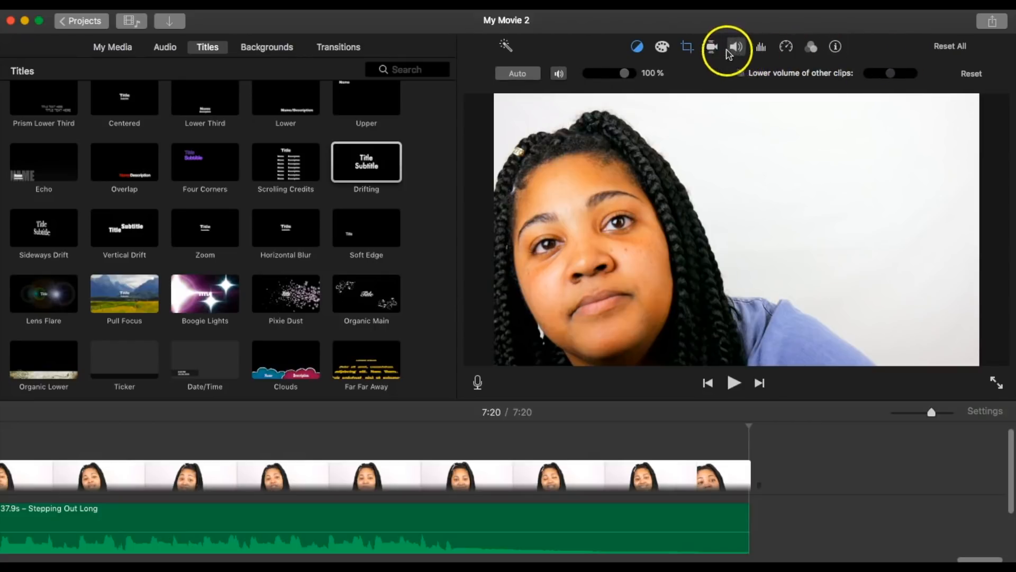
left_click(759, 50)
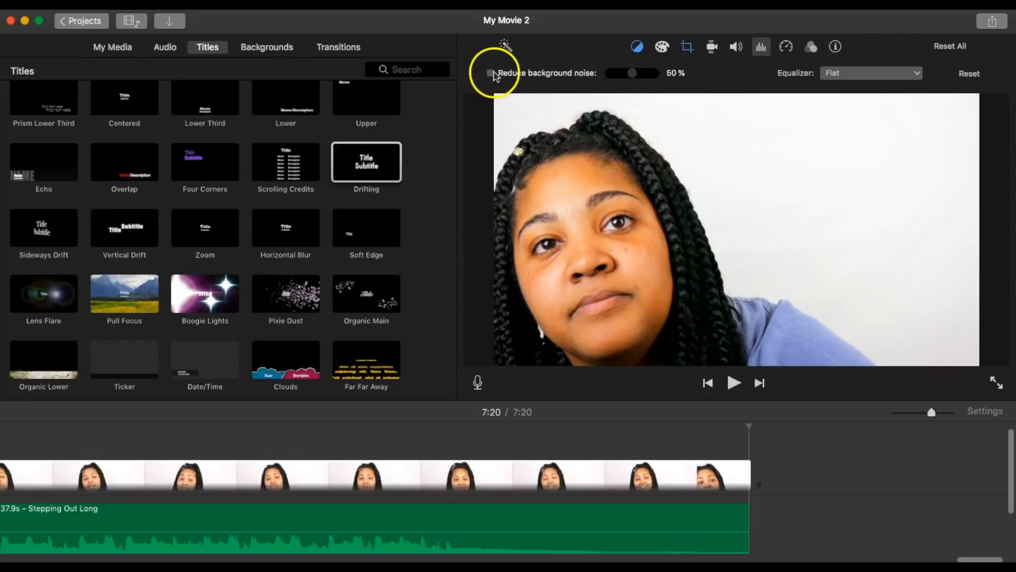
left_click(690, 468)
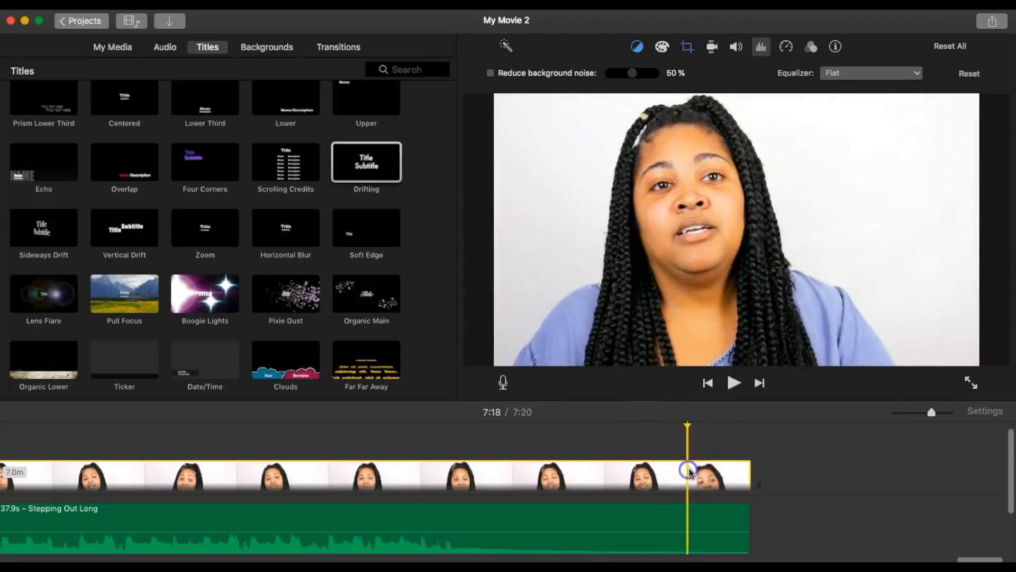
scroll(740, 471, "down", 2)
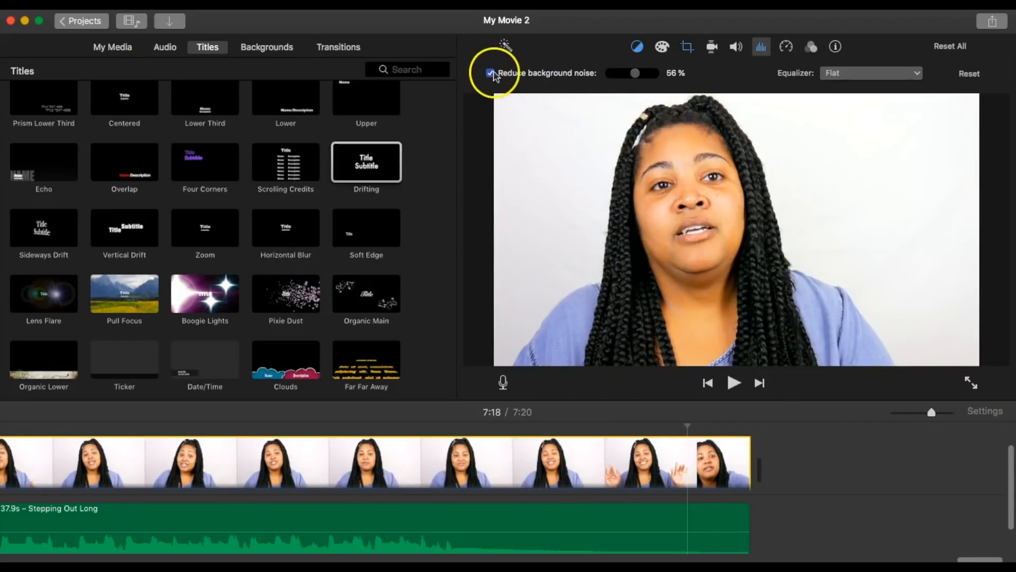
left_click(846, 71)
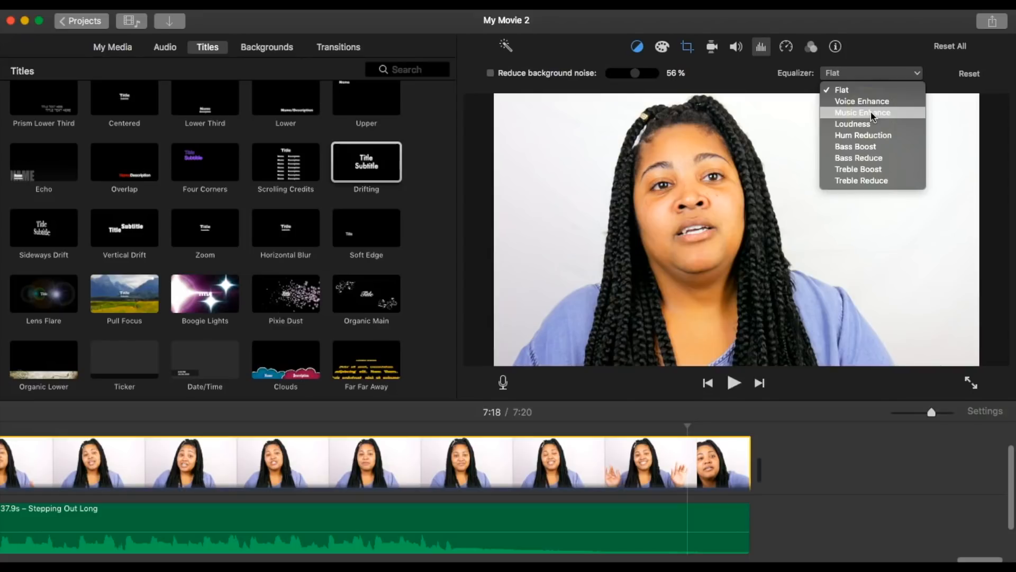
left_click(766, 85)
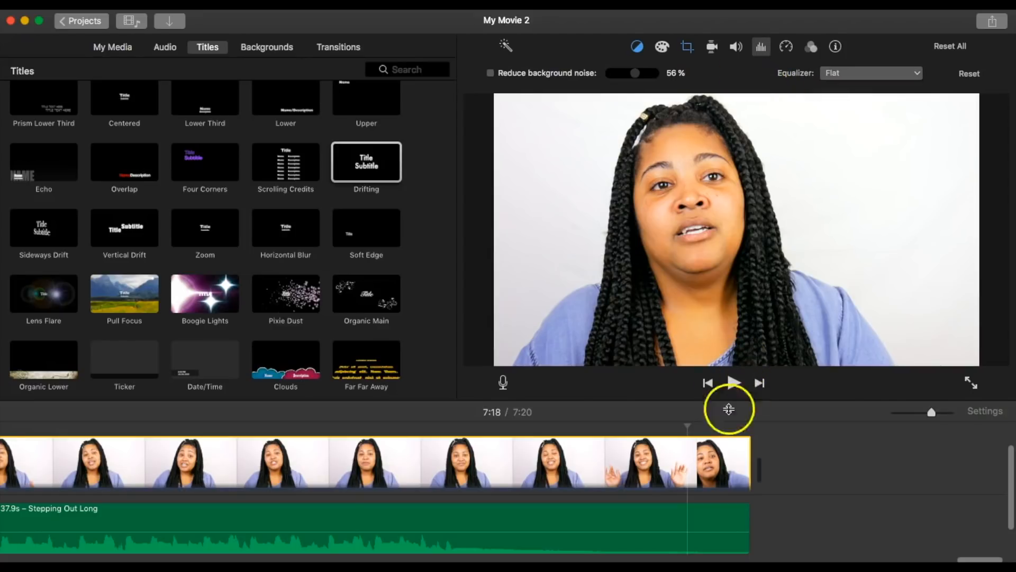
Step: Bring the talking-head clip's audio waveform into view and set the clip's volume to 66%
left_click(633, 457)
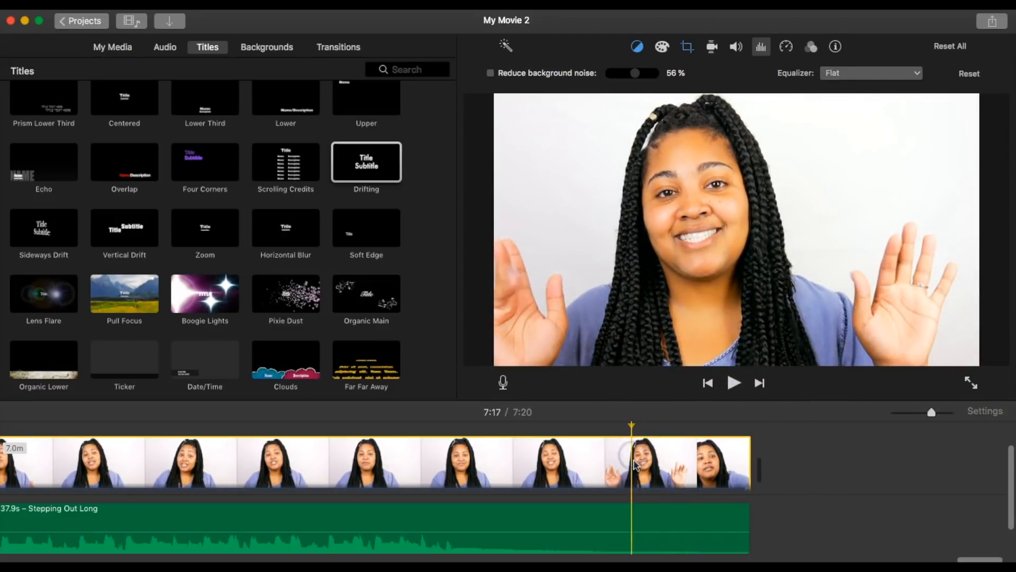
scroll(633, 460, "down", 2)
left_click_drag(642, 480, 645, 457)
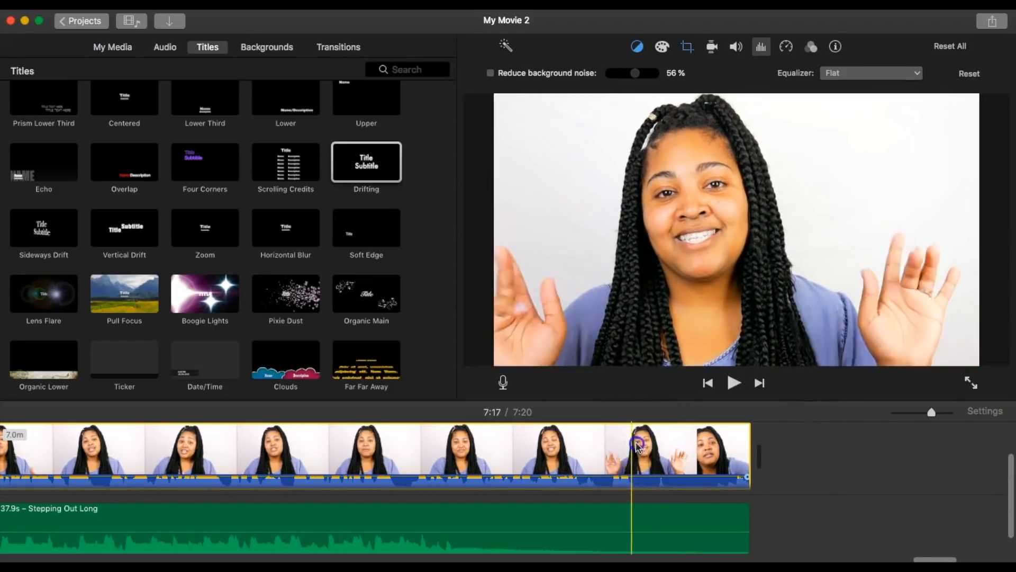
left_click(738, 48)
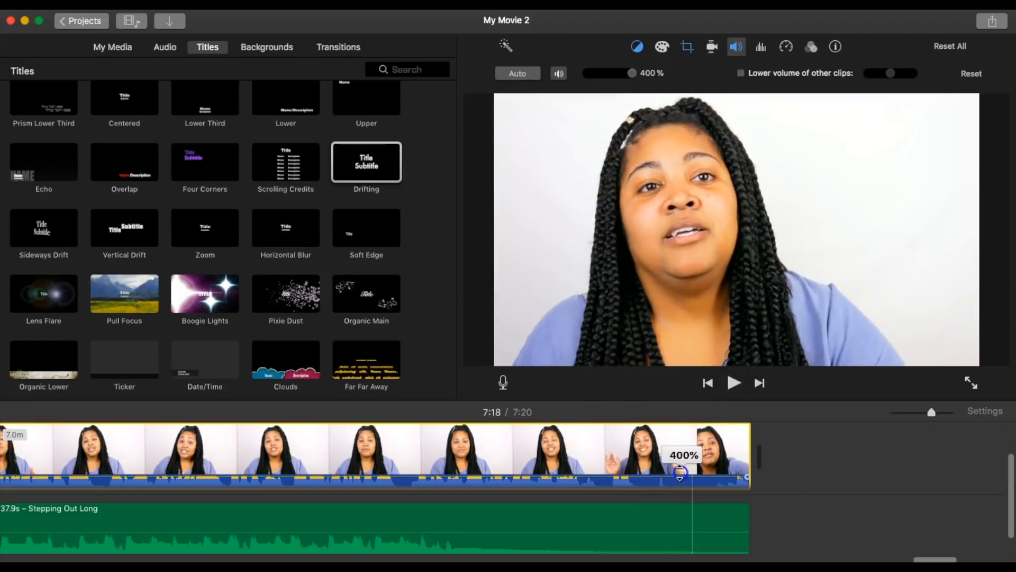
left_click_drag(626, 77, 613, 78)
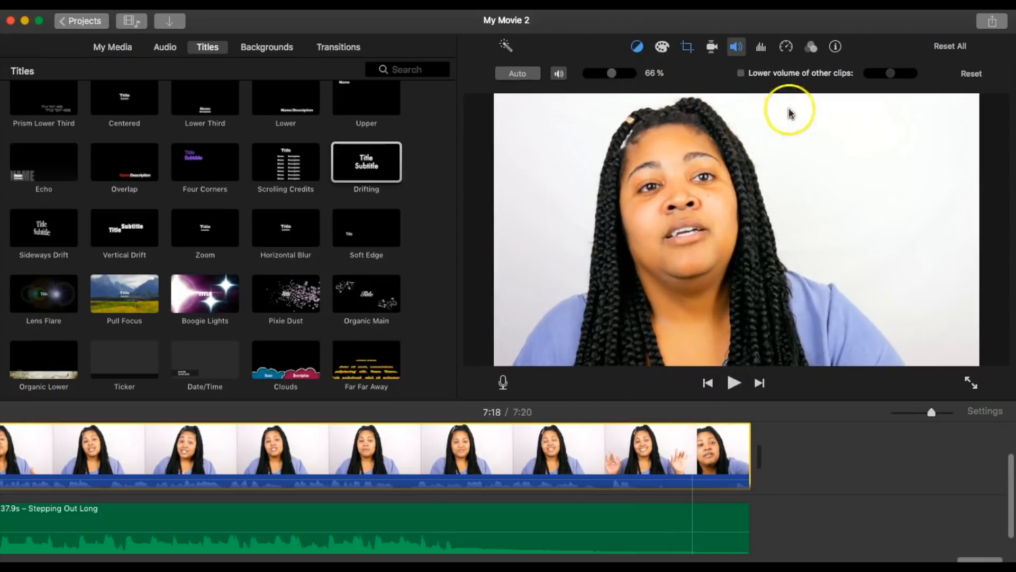
Step: Set the speed of the talking-head clip's second part to Fast at 20x
left_click(765, 46)
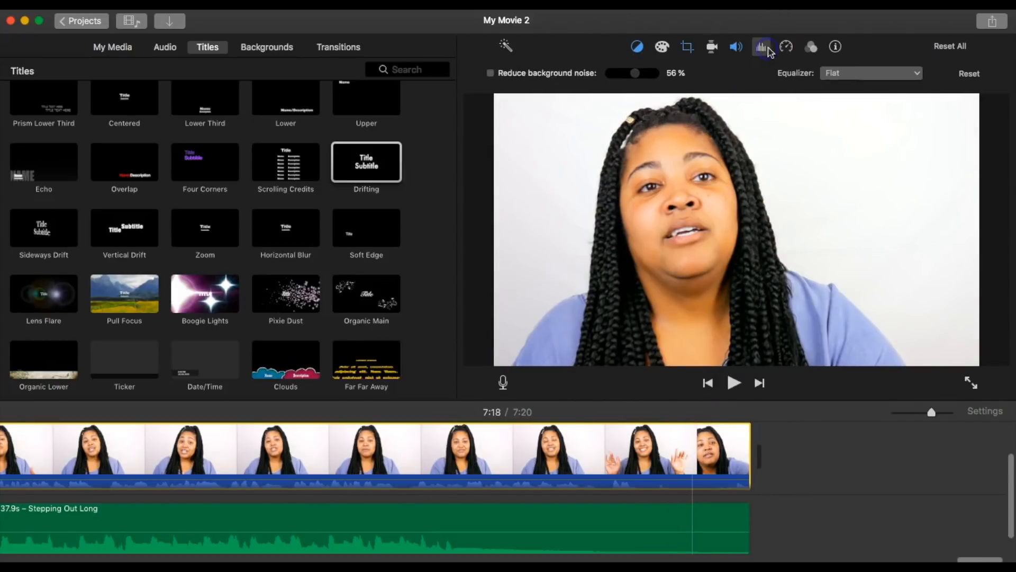
left_click(787, 47)
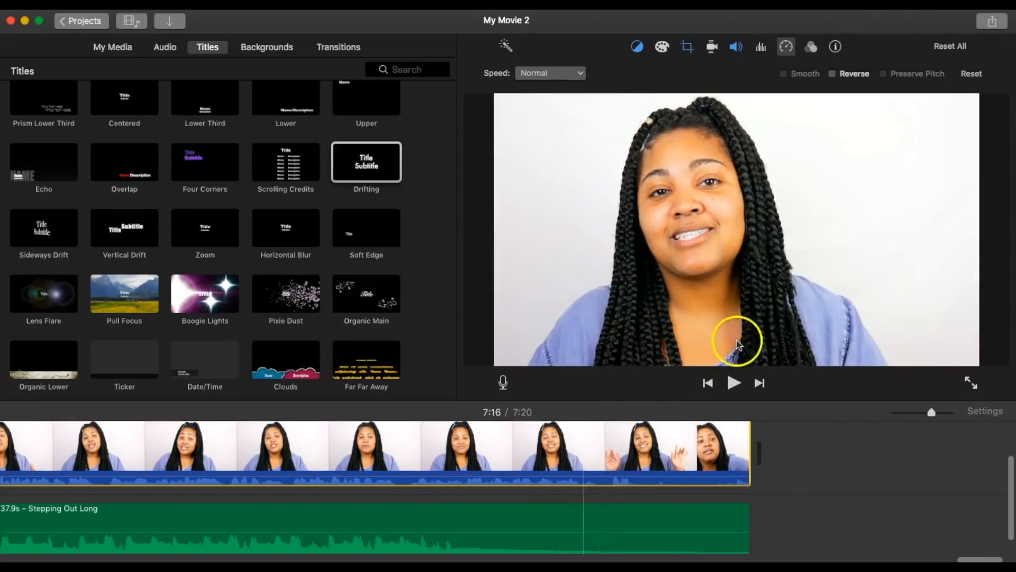
left_click(553, 74)
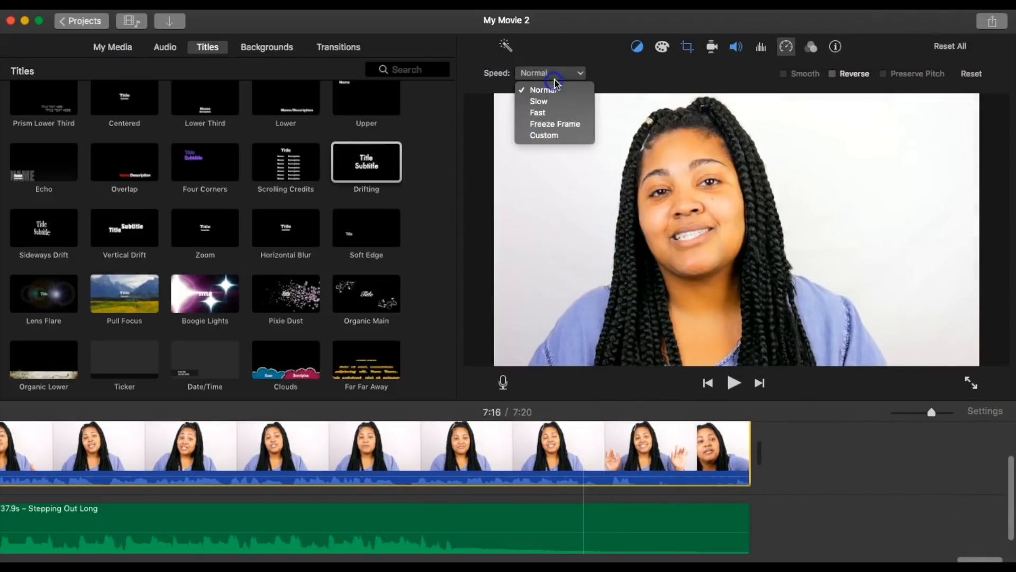
mouse_move(557, 98)
left_mouse_down()
mouse_move(561, 128)
mouse_move(555, 112)
left_mouse_up()
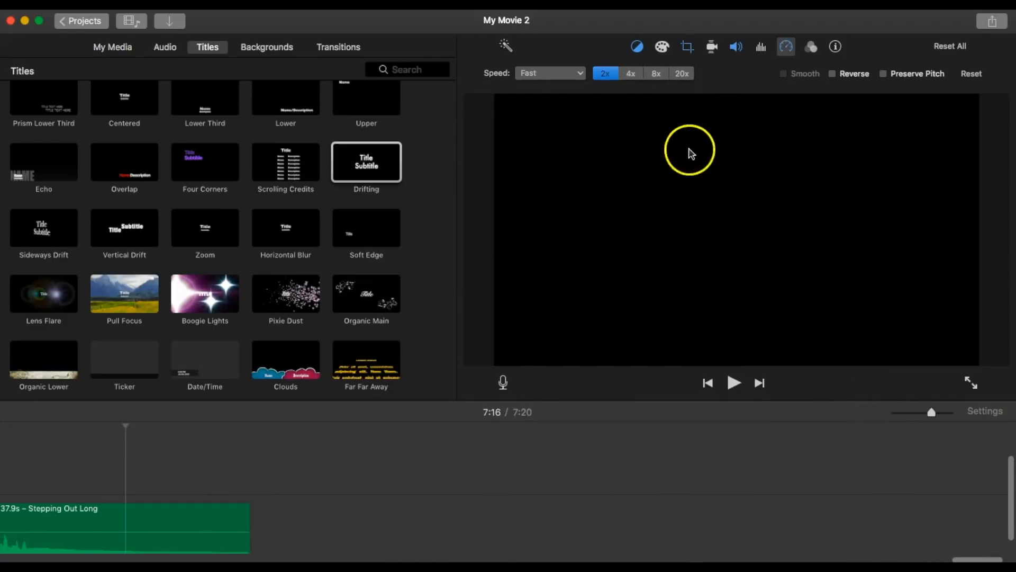
left_click(682, 74)
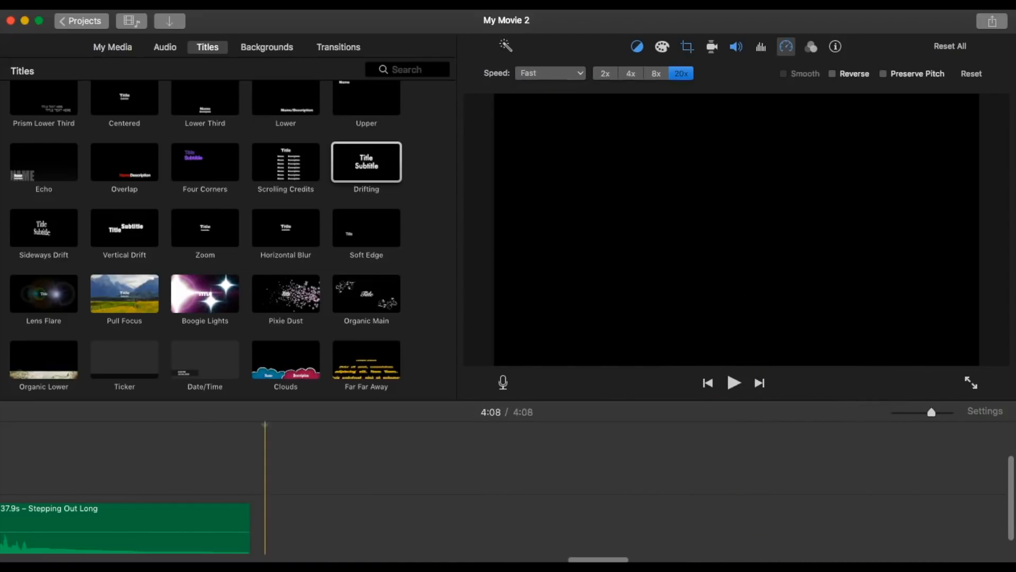
Step: Locate the sped-up talking-head clip in the timeline, check several points in it, and set its speed back to Normal
left_click_drag(590, 560, 564, 559)
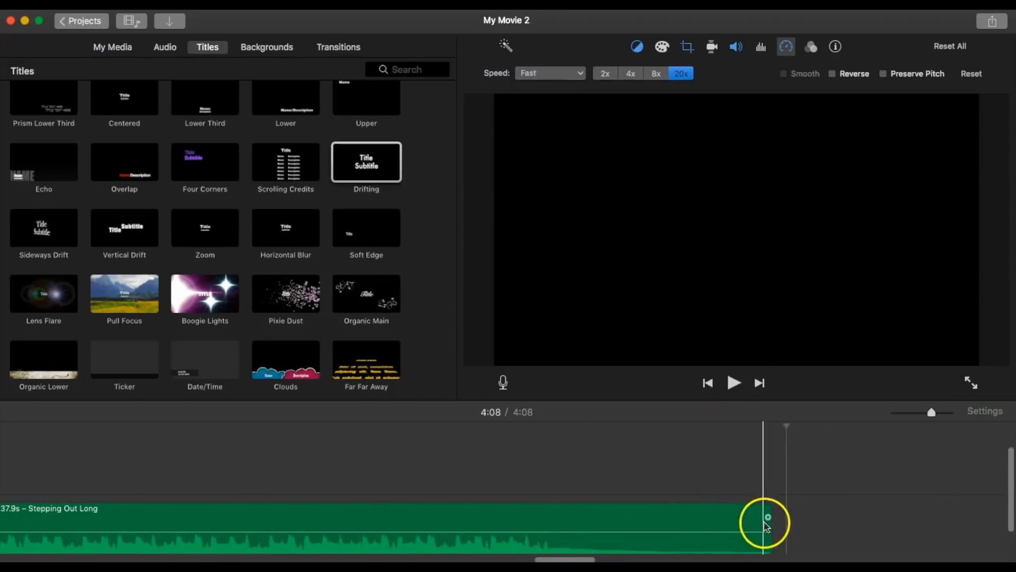
left_click_drag(565, 559, 237, 560)
left_click_drag(438, 559, 73, 559)
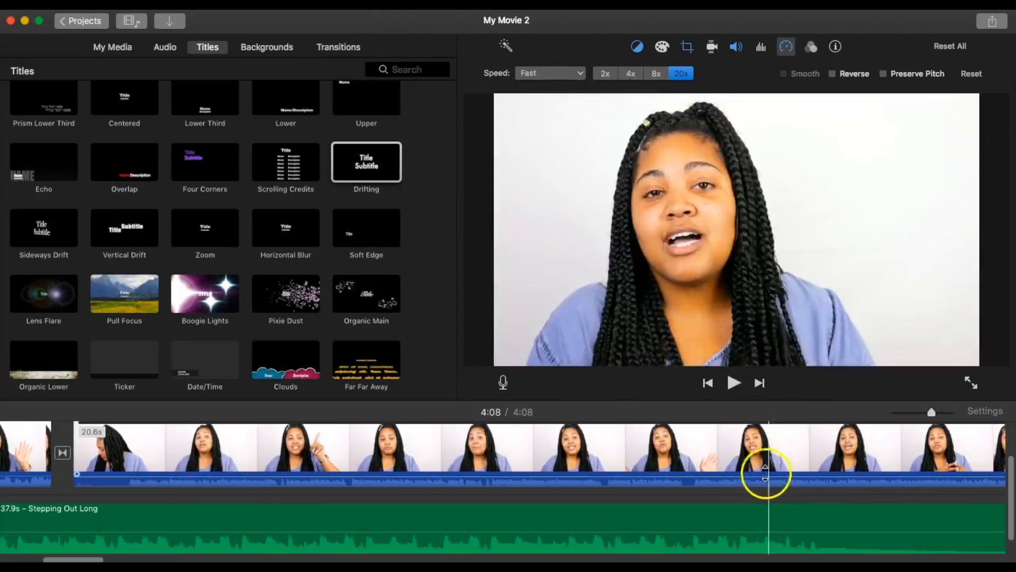
left_click(534, 442)
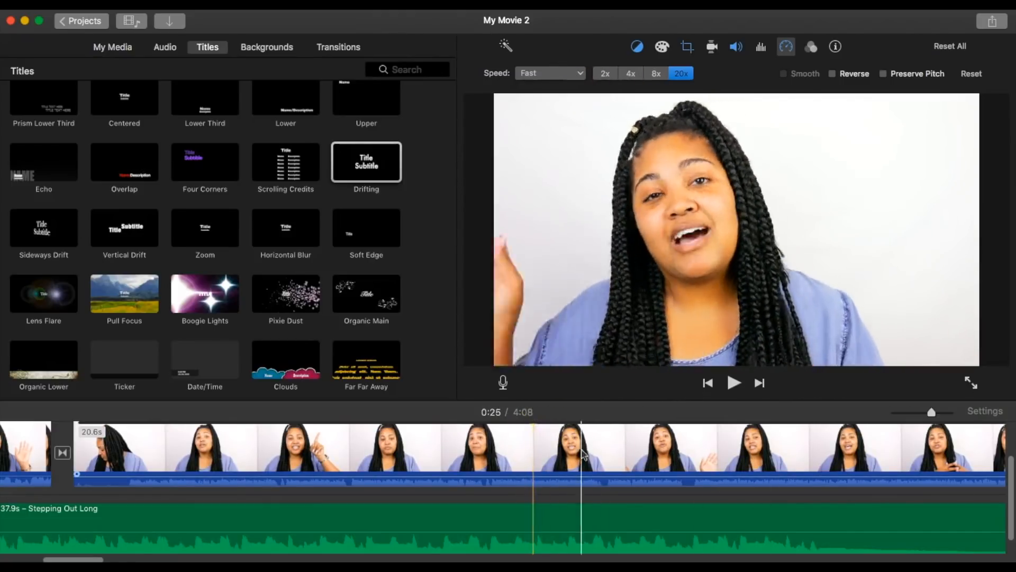
scroll(616, 453, "right", 9)
scroll(632, 456, "left", 2)
scroll(632, 455, "left", 8)
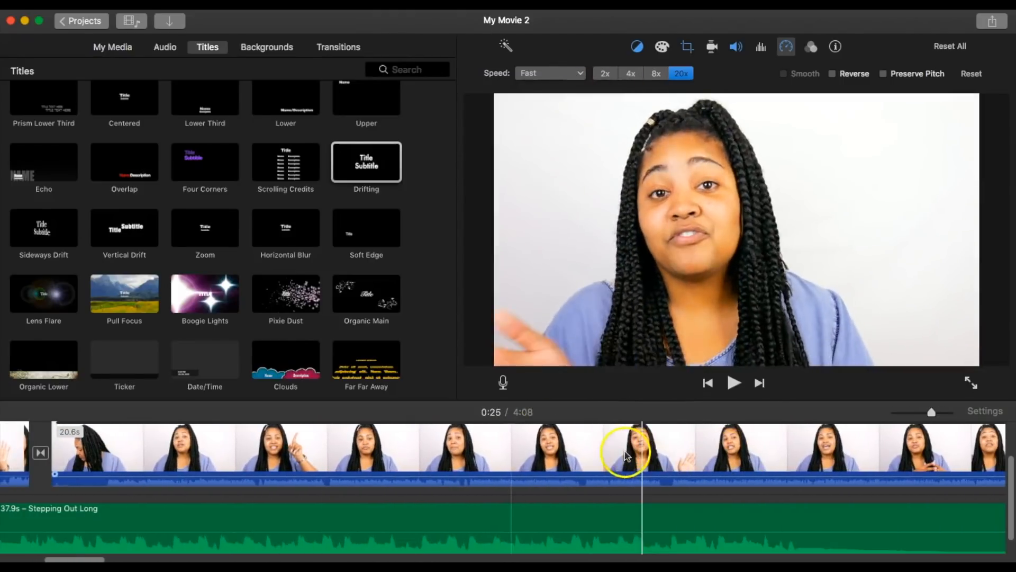
left_click(504, 449)
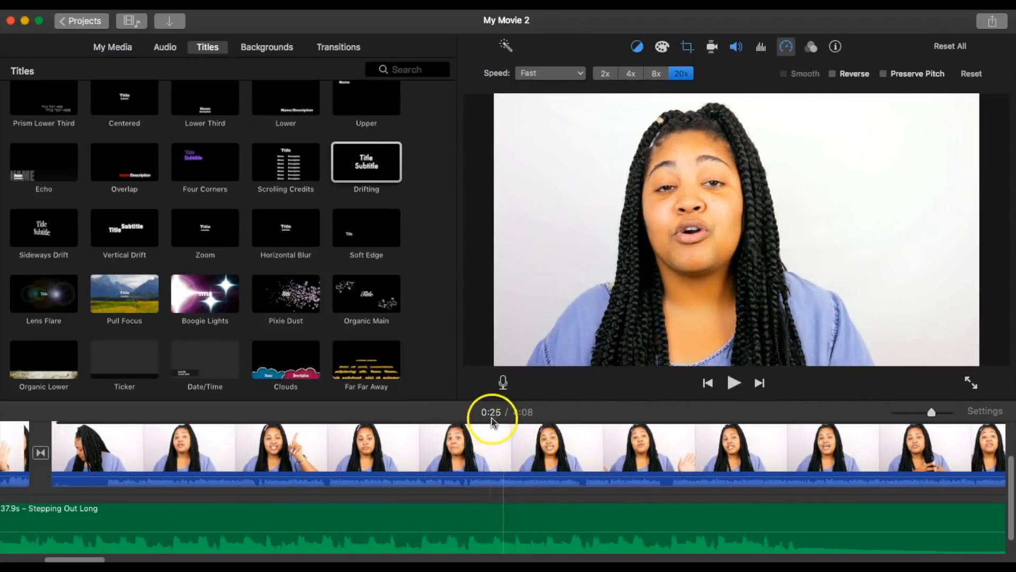
left_click(499, 453)
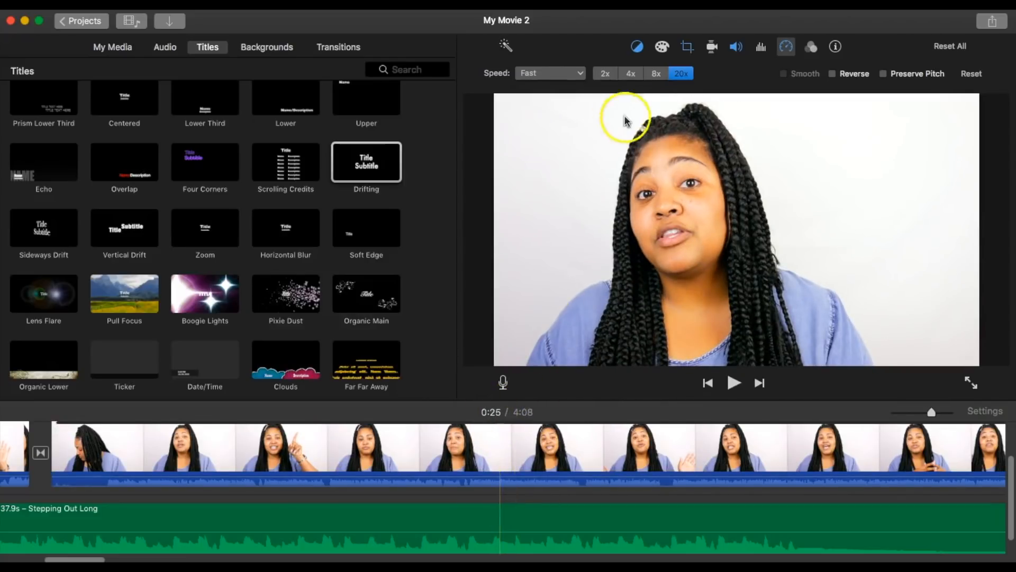
left_click(566, 75)
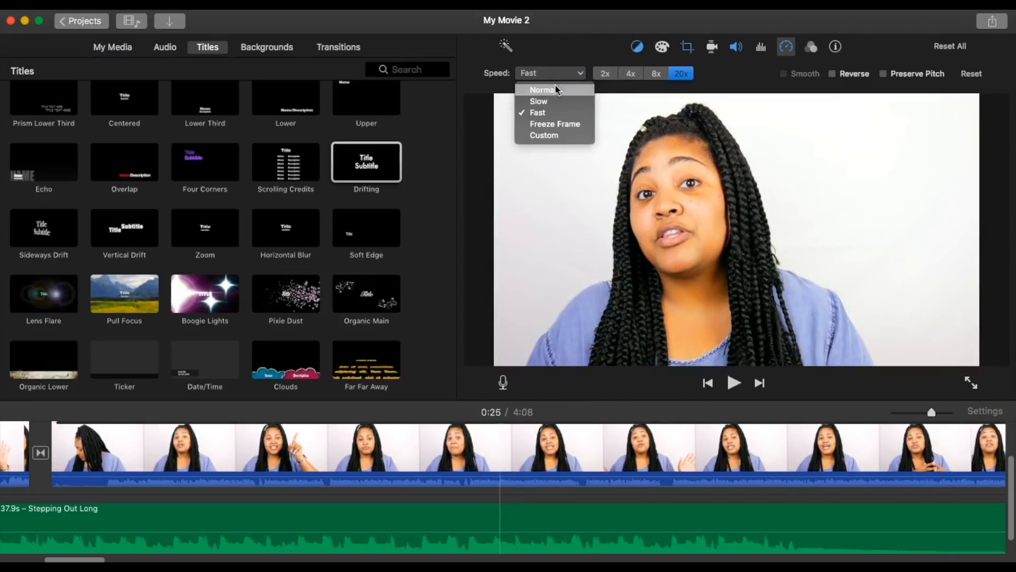
left_click(555, 85)
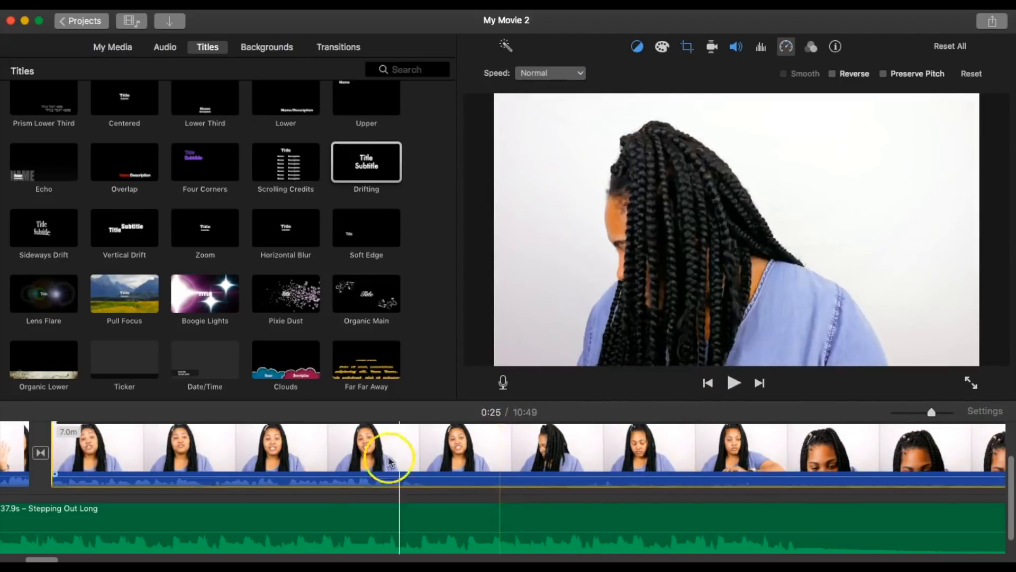
Step: Examine the talking-head clip's second part at several points along the timeline, up to about 2:23
left_click(471, 444)
scroll(116, 479, "left", 10)
left_click(390, 449)
scroll(556, 465, "right", 15)
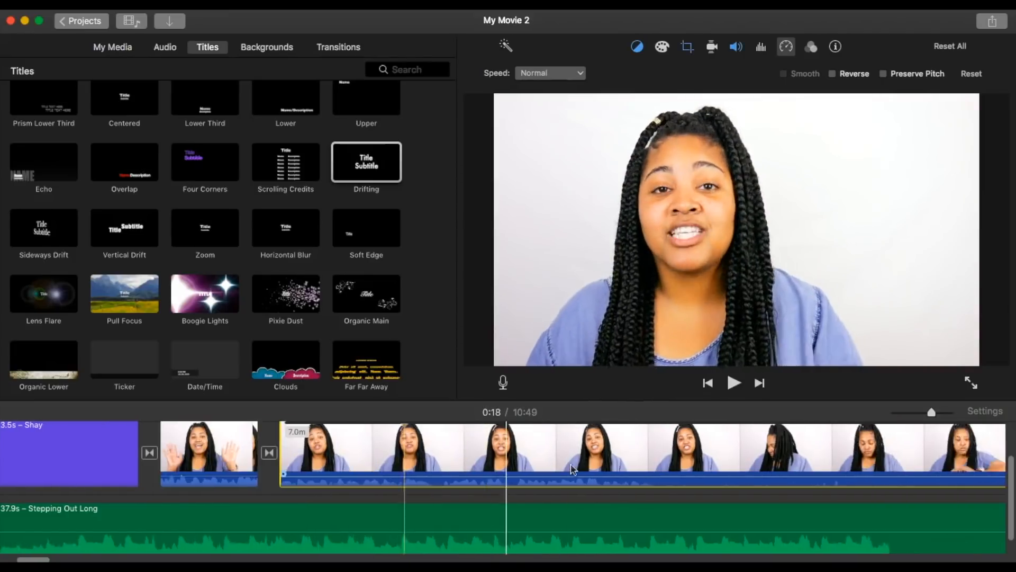
scroll(567, 470, "right", 15)
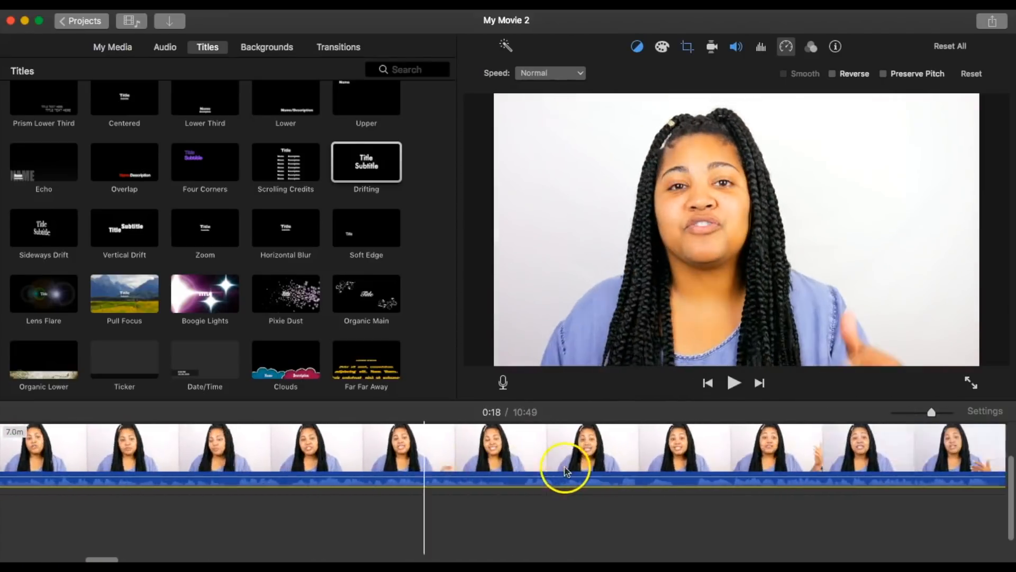
scroll(732, 438, "right", 15)
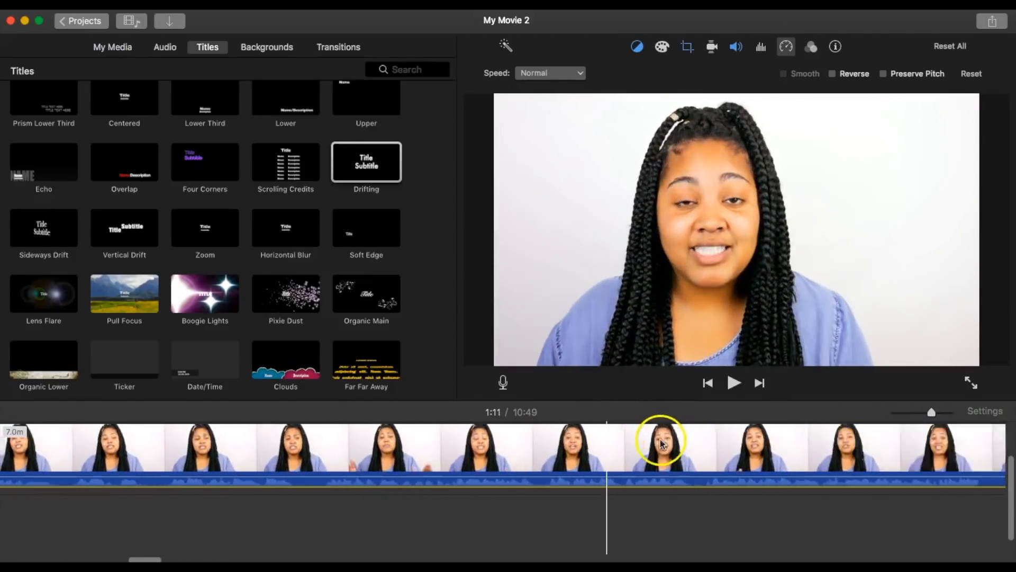
scroll(681, 443, "right", 15)
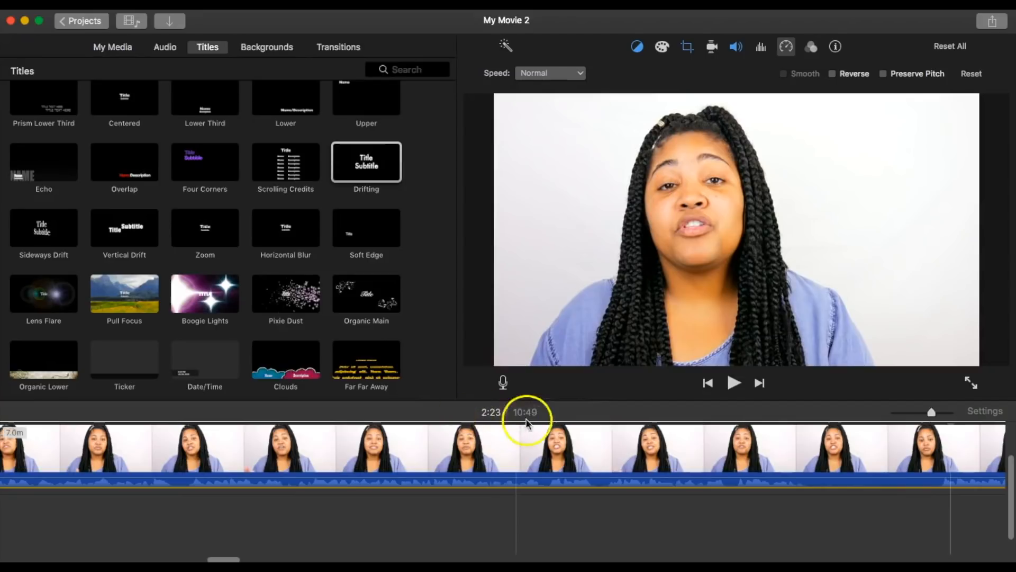
Step: Try the Fast 20x speed on the talking-head clip's second part and return it to Normal
scroll(752, 458, "right", 1)
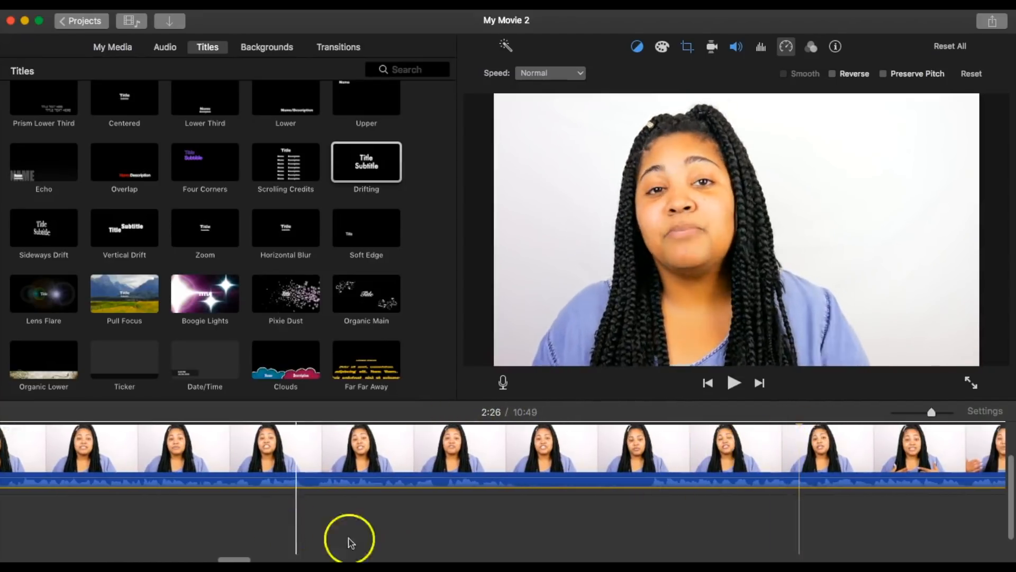
left_click_drag(238, 558, 127, 555)
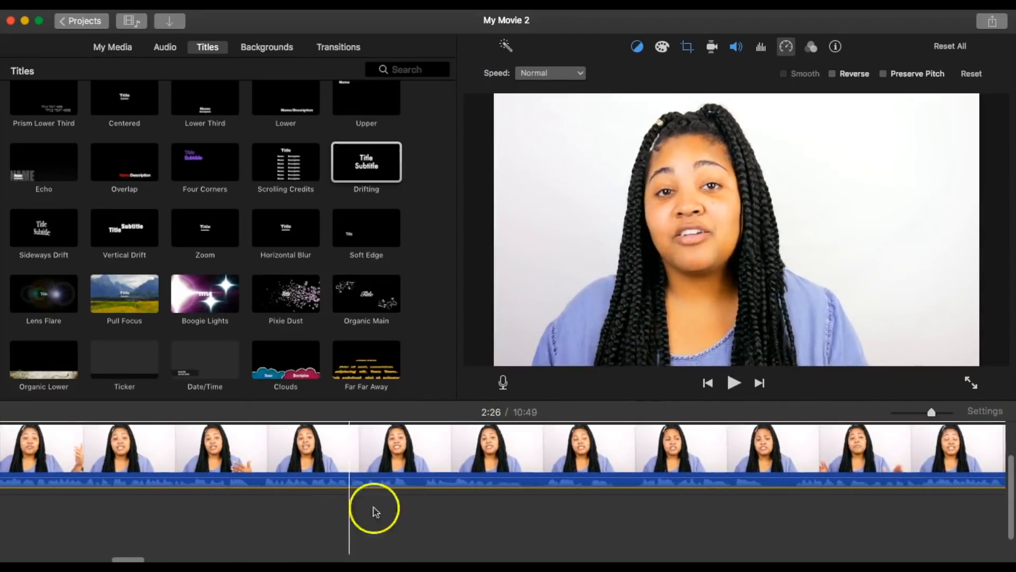
left_click(552, 73)
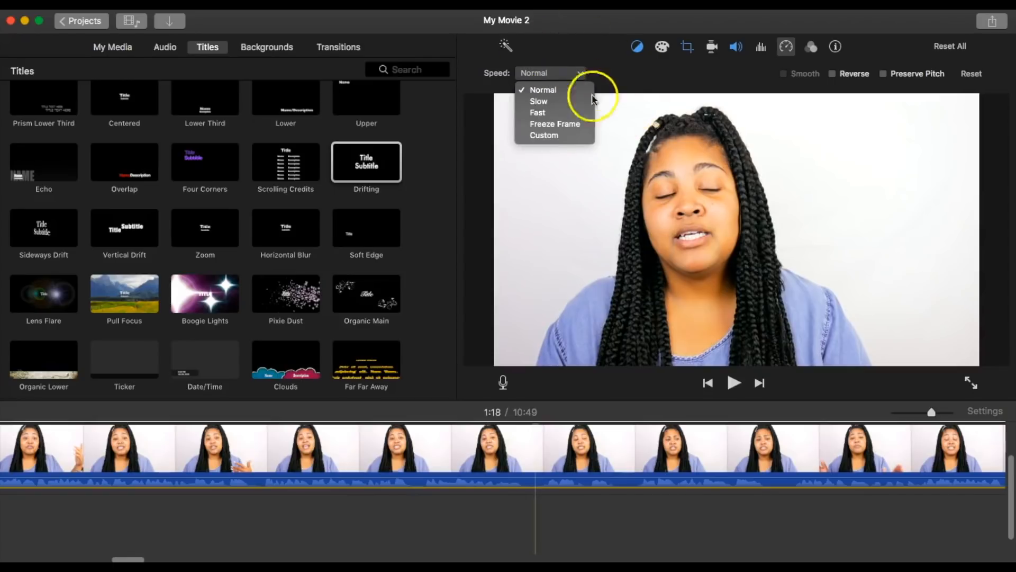
left_click(561, 112)
left_click(683, 74)
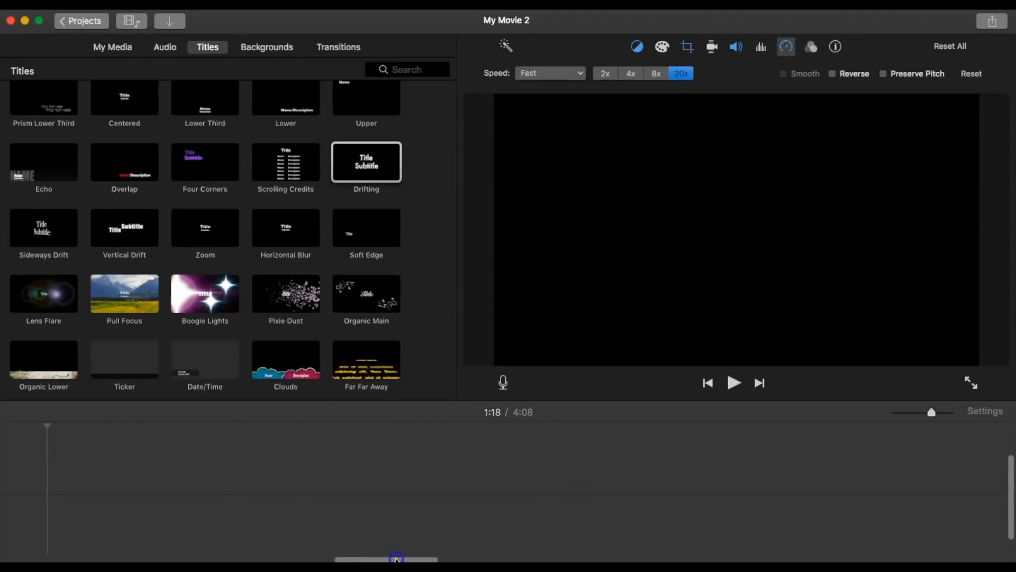
left_click(552, 74)
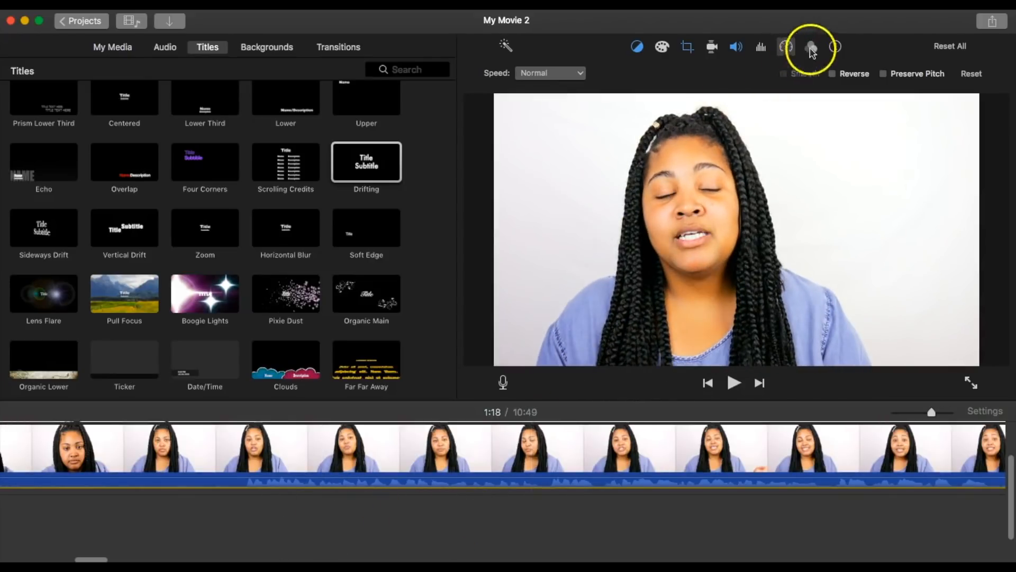
Step: Check the talking-head clip's filter options and clip information, and bring the start of the timeline into view
left_click(812, 49)
left_click(836, 47)
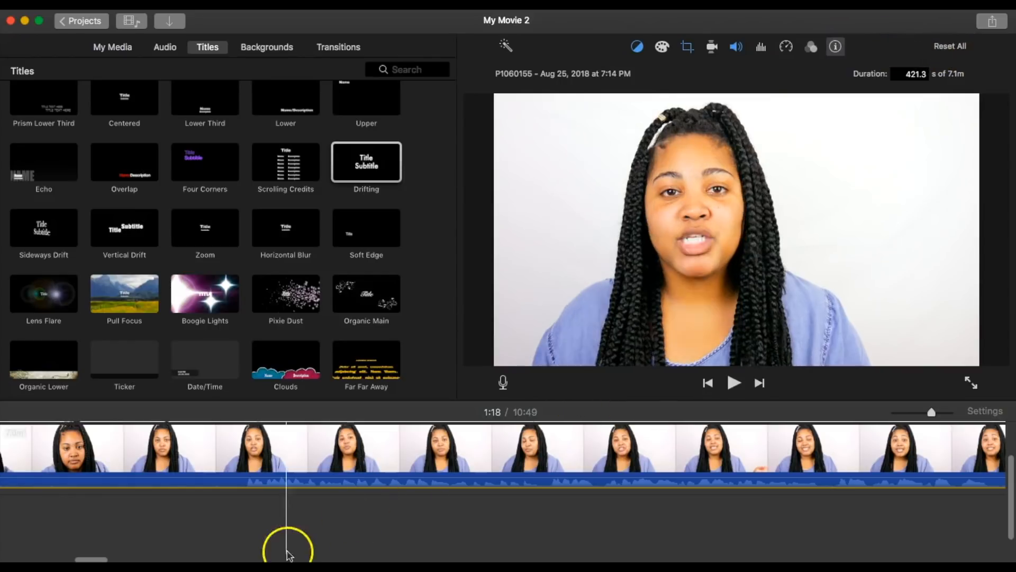
left_click_drag(101, 558, 21, 559)
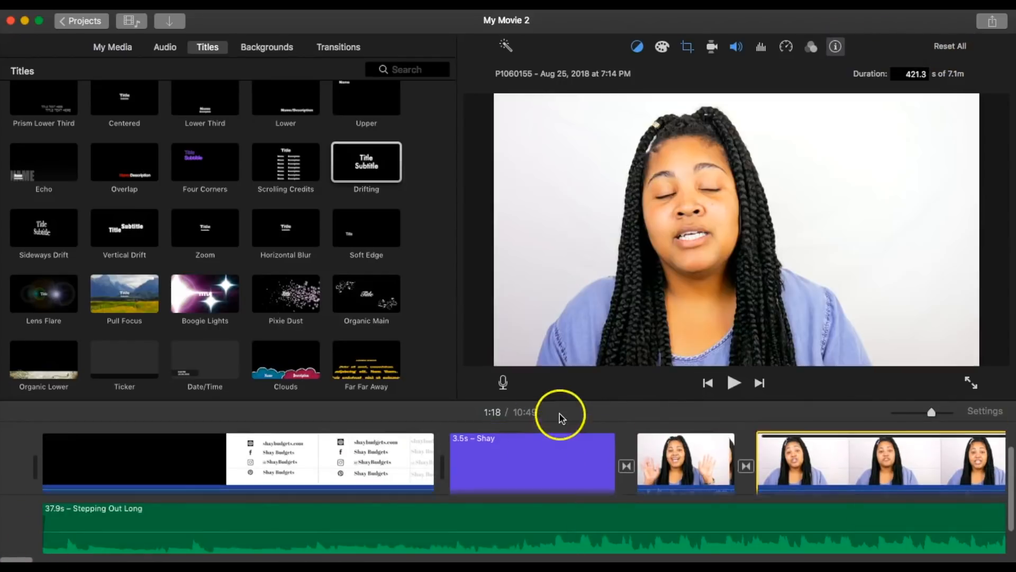
Step: Look through the media in the 8-6-18 event for the green screen branding clip and inspect the short talking-head clip
left_click(114, 51)
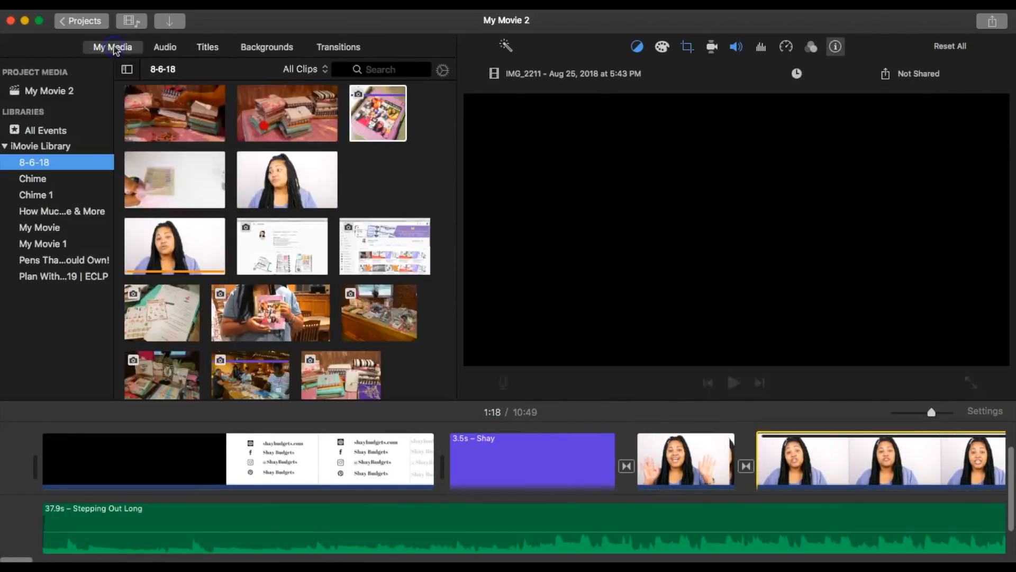
left_click(308, 126)
scroll(408, 174, "down", 5)
scroll(412, 178, "down", 5)
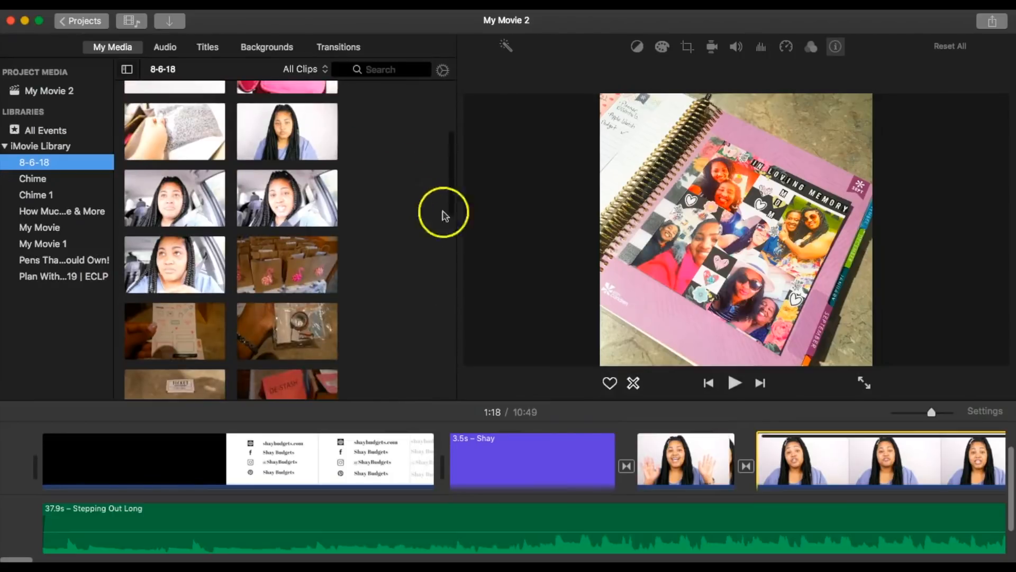
double_click(690, 475)
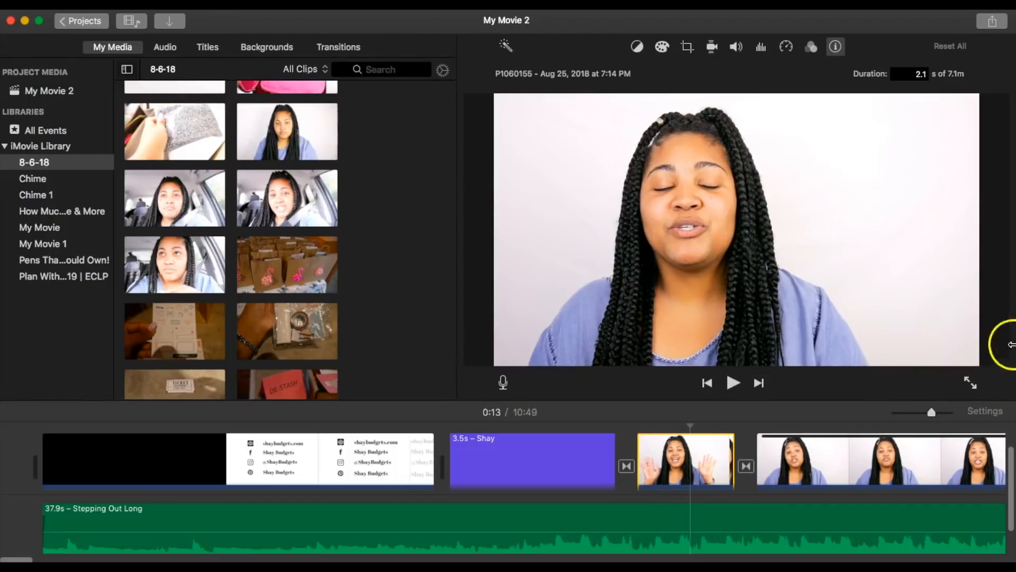
scroll(421, 242, "down", 5)
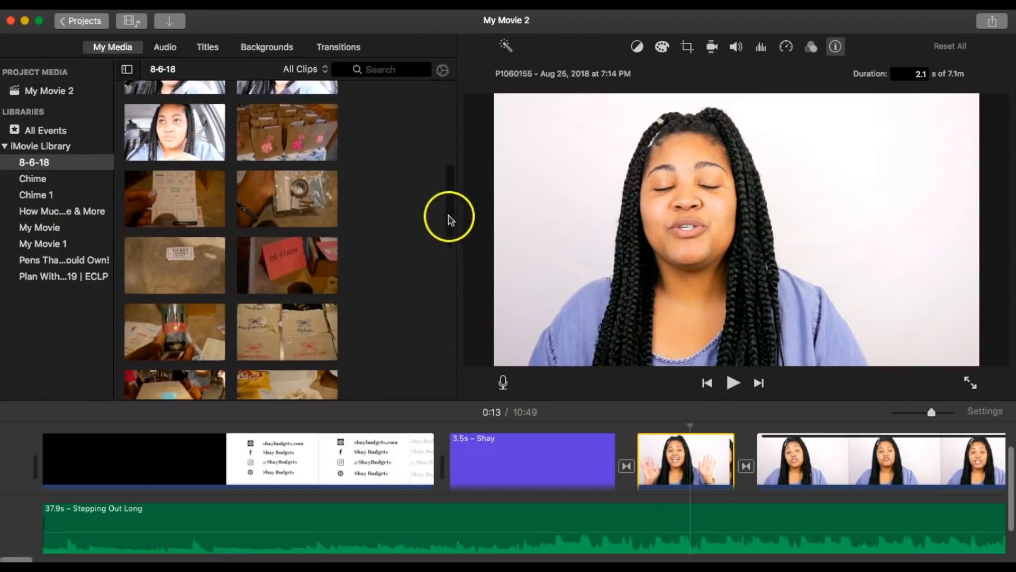
scroll(430, 185, "up", 10)
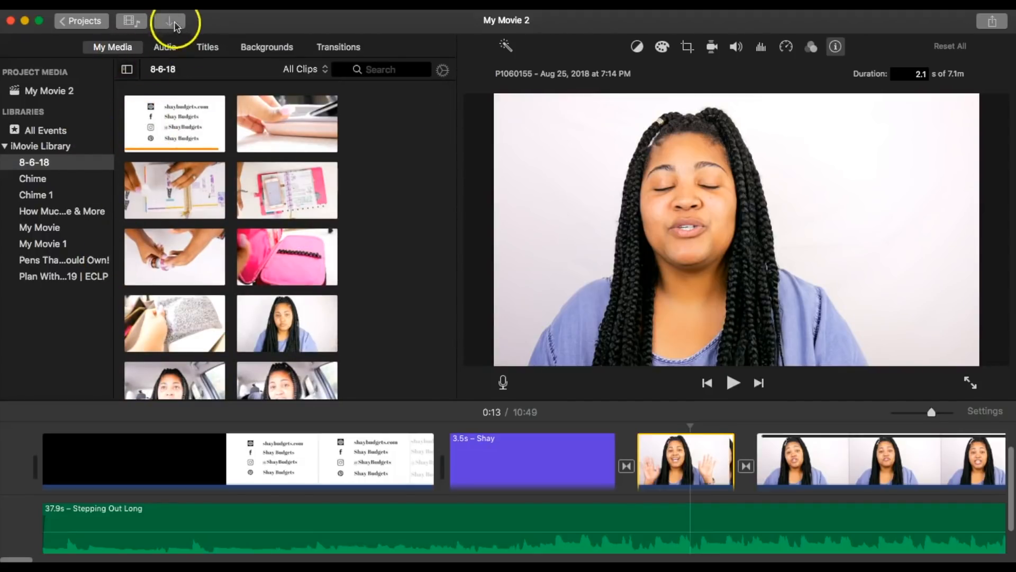
Step: Start a media import into the 8-6-18 event and open the home folder's Downloads folder
left_click(176, 25)
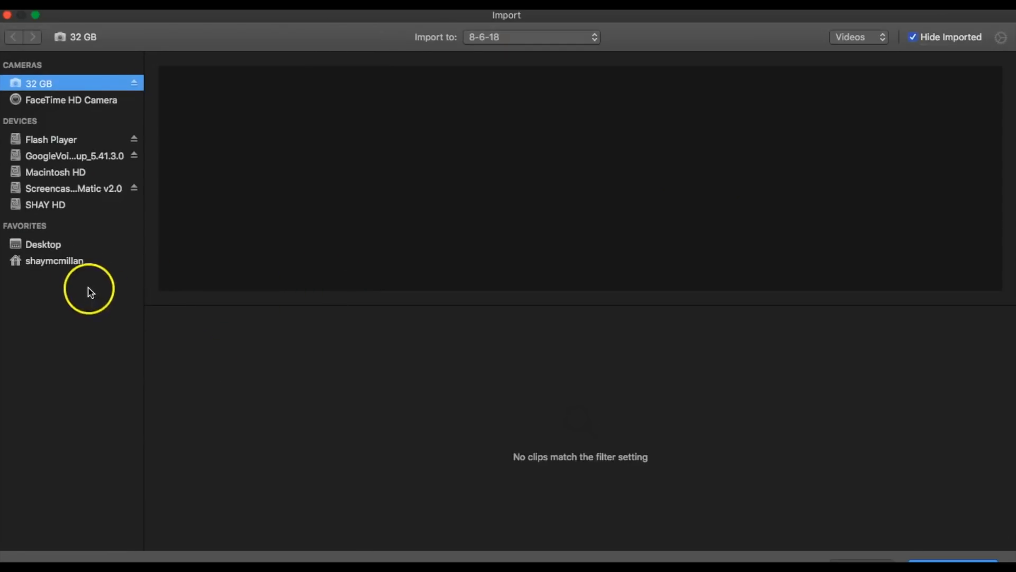
left_click(45, 244)
left_click(61, 262)
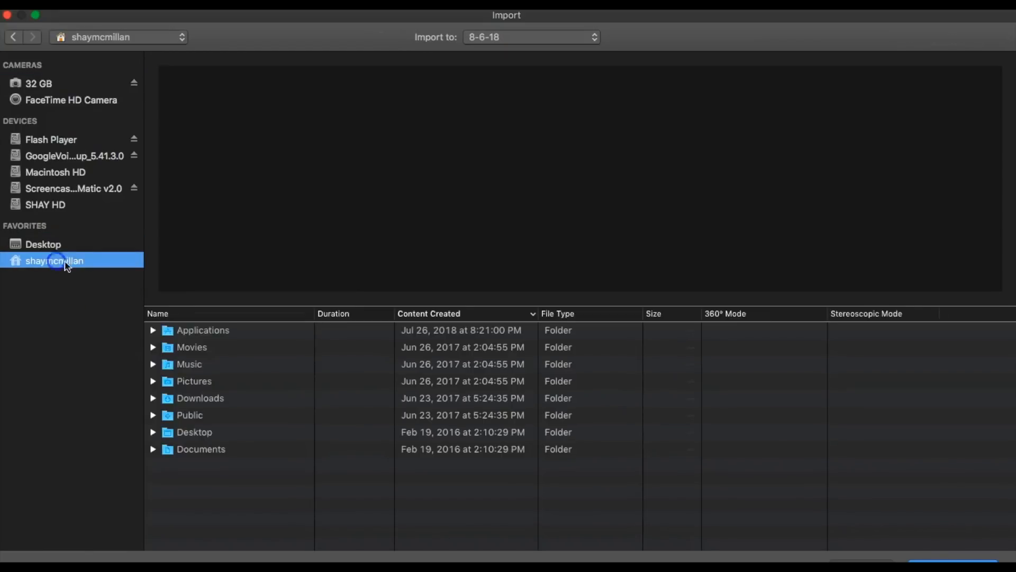
double_click(219, 400)
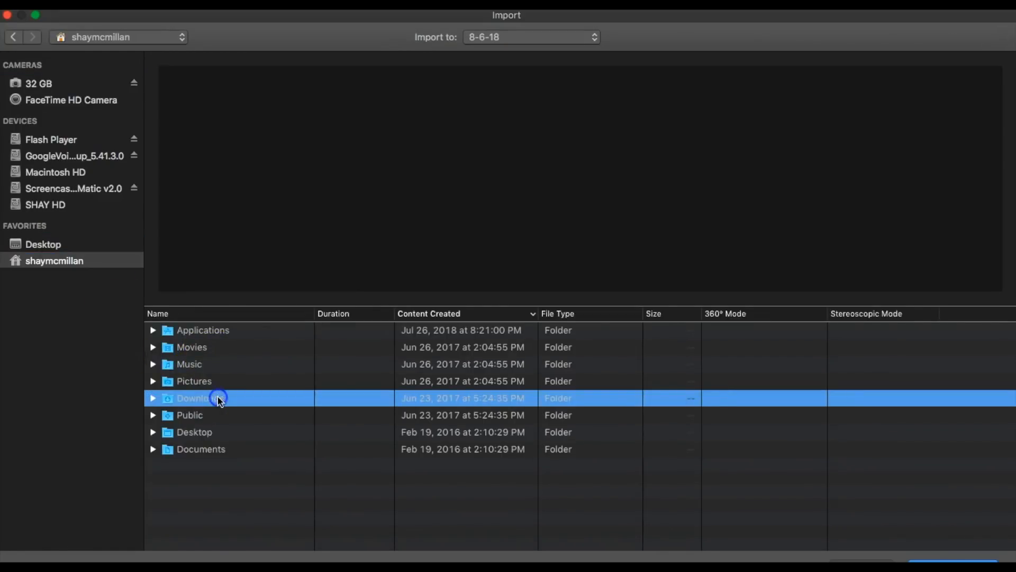
Step: Find the Shay Branding Green Screen movie dated Jul 21, 2018 in Downloads and import it into the 8-6-18 event
scroll(276, 429, "down", 15)
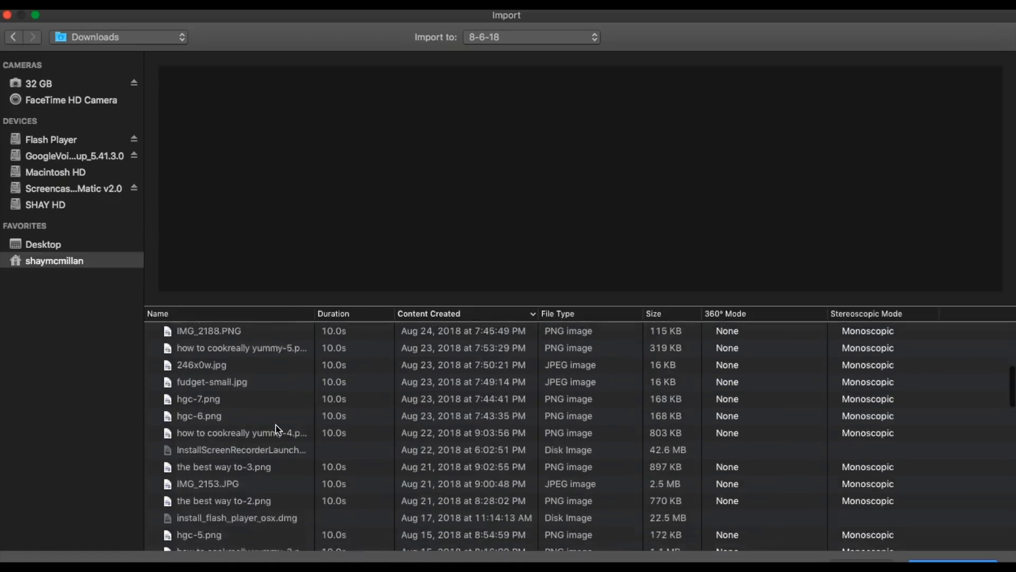
scroll(277, 428, "down", 15)
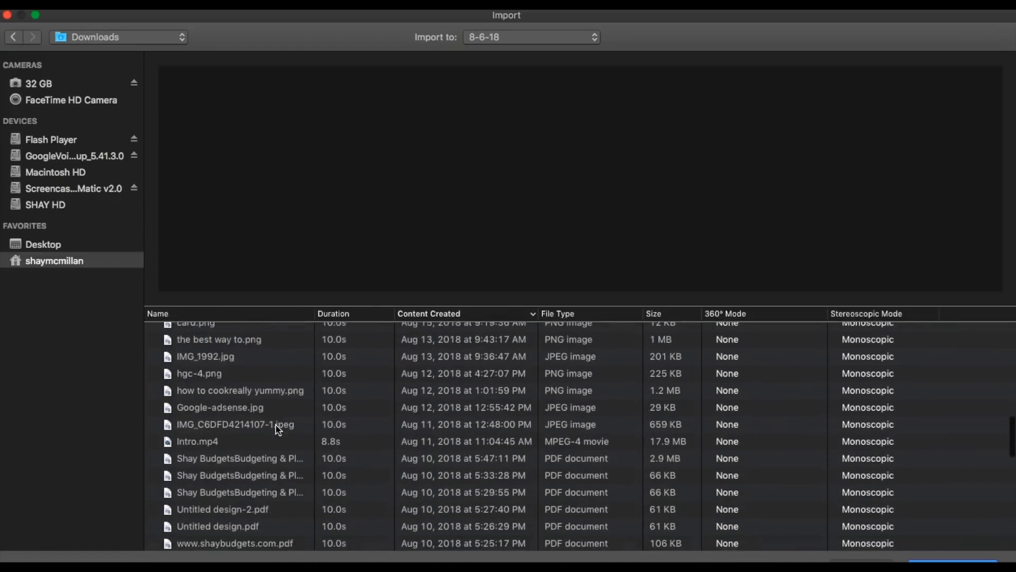
scroll(276, 429, "down", 15)
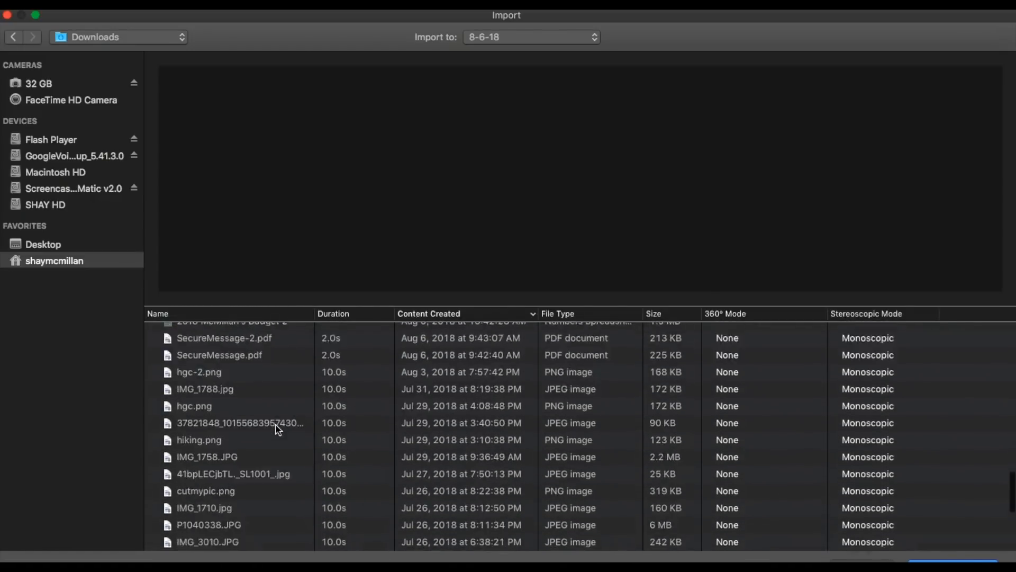
scroll(276, 429, "down", 5)
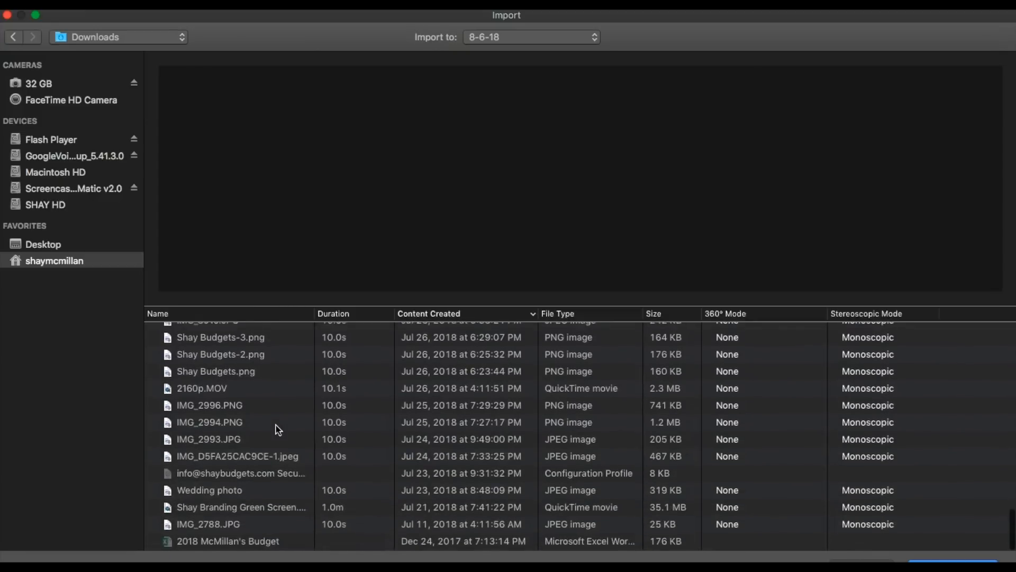
scroll(276, 428, "up", 5)
scroll(277, 429, "down", 3)
scroll(276, 430, "up", 1)
left_click(283, 539)
left_click(266, 522)
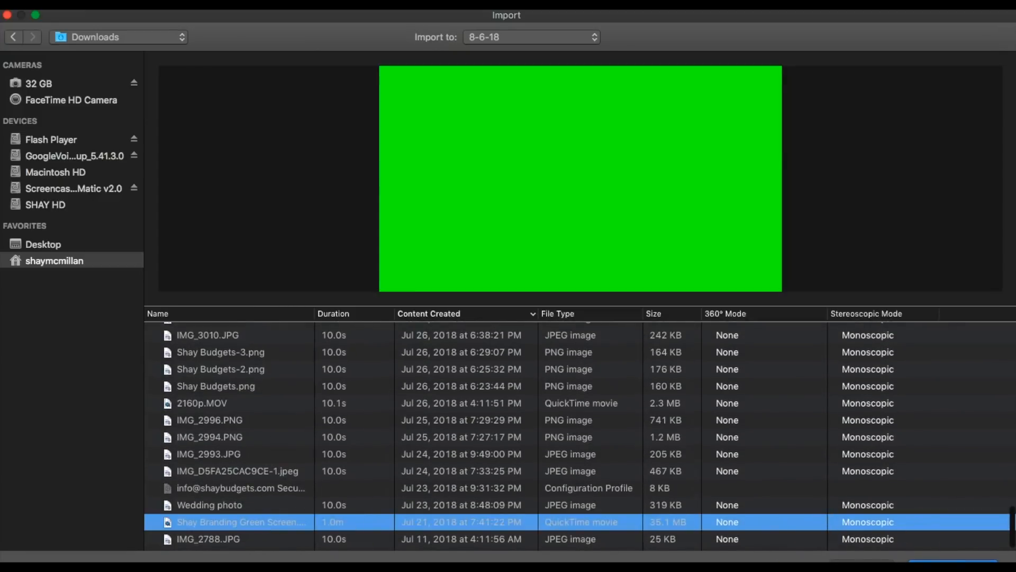
left_click(948, 551)
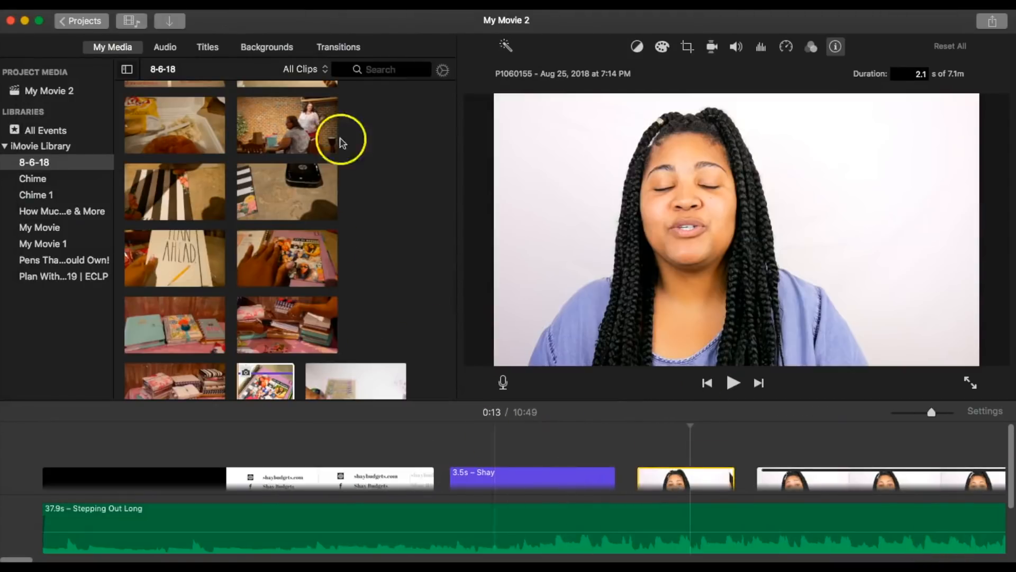
Step: Find the imported Shay Branding Green Screen clip in the 8-6-18 event and overlay it above the main track, starting over the Shay Budgets title
scroll(379, 216, "down", 10)
scroll(413, 223, "up", 15)
scroll(439, 228, "up", 5)
left_click_drag(220, 129, 196, 135)
scroll(447, 367, "down", 5)
scroll(420, 332, "up", 6)
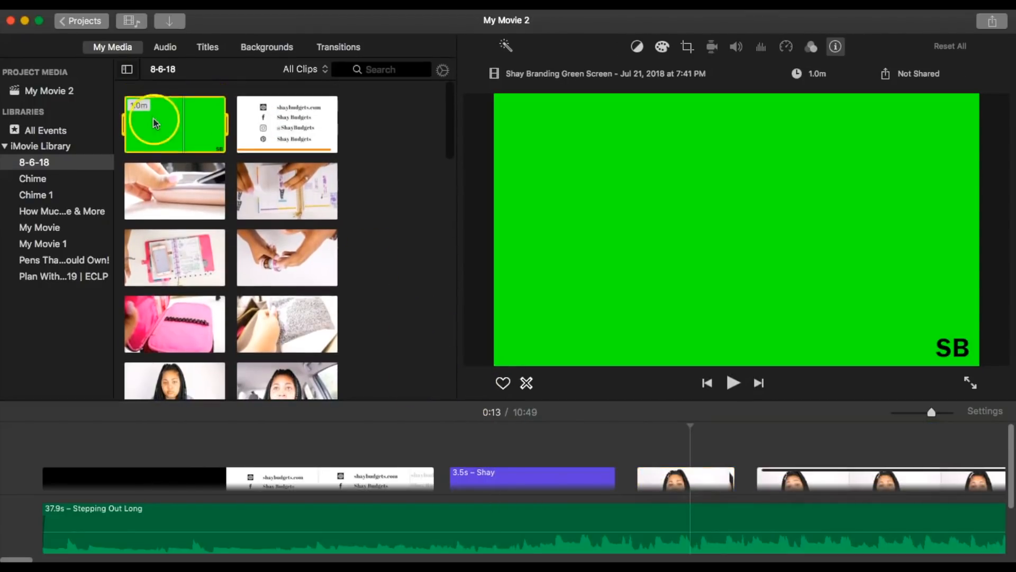
left_click_drag(479, 422, 710, 483)
Step: Set the overlaid branding clip's video overlay mode to Green/Blue Screen
left_click(550, 461)
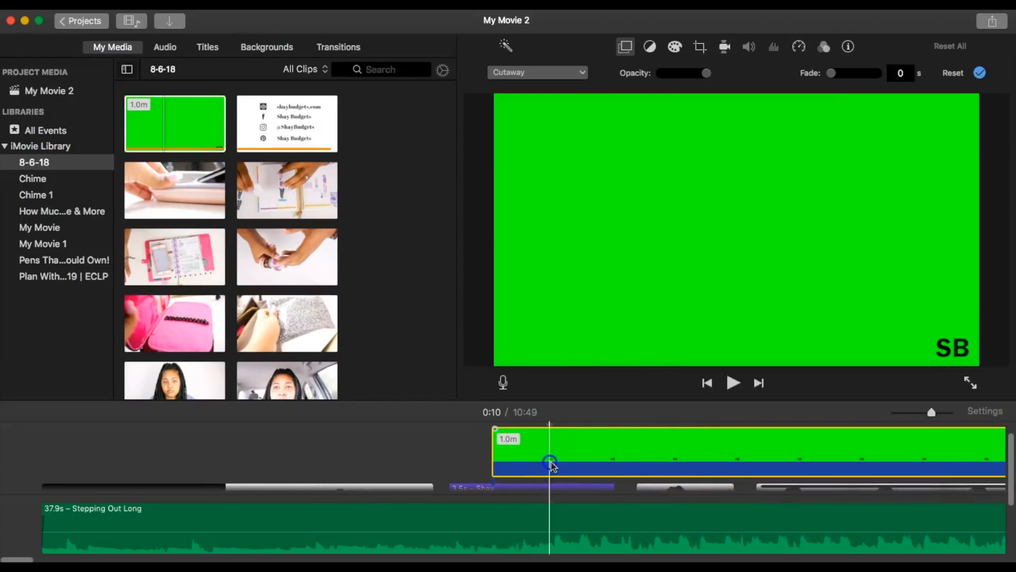
left_click(514, 73)
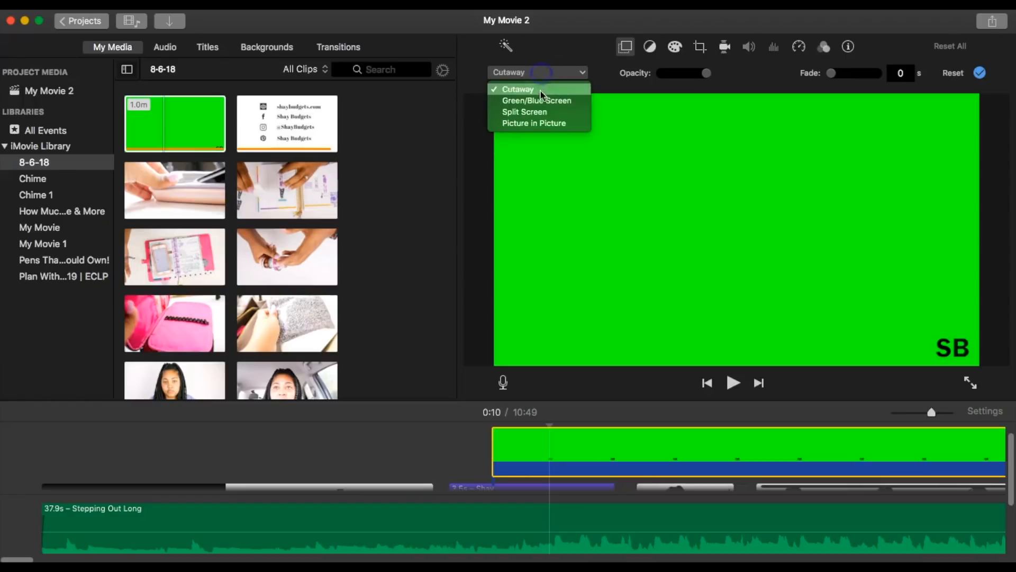
left_click(576, 104)
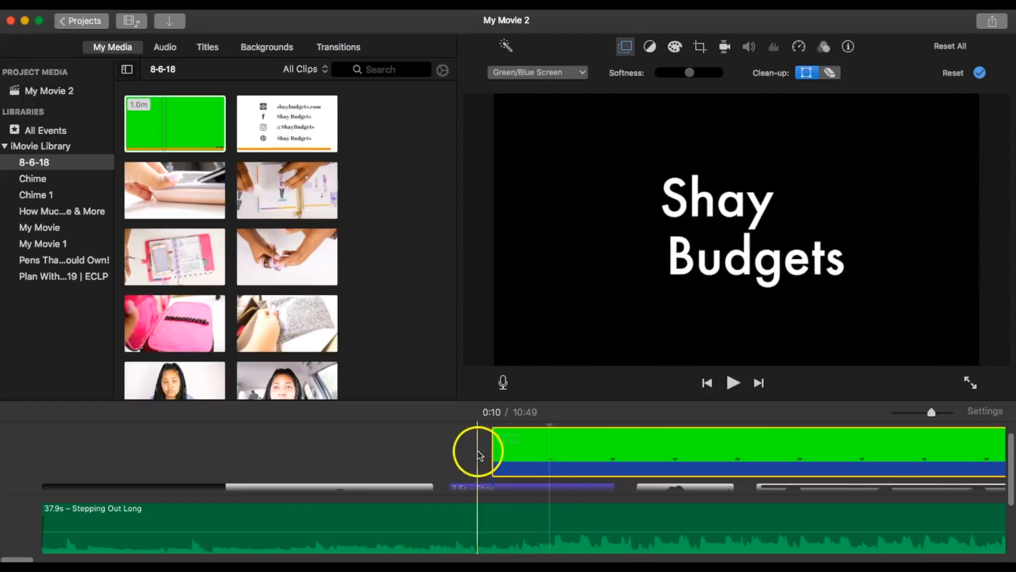
Step: Play the movie from about 0:08 to 0:14 to check the keyed SB logo over the title and talking-head clip
left_click(479, 453)
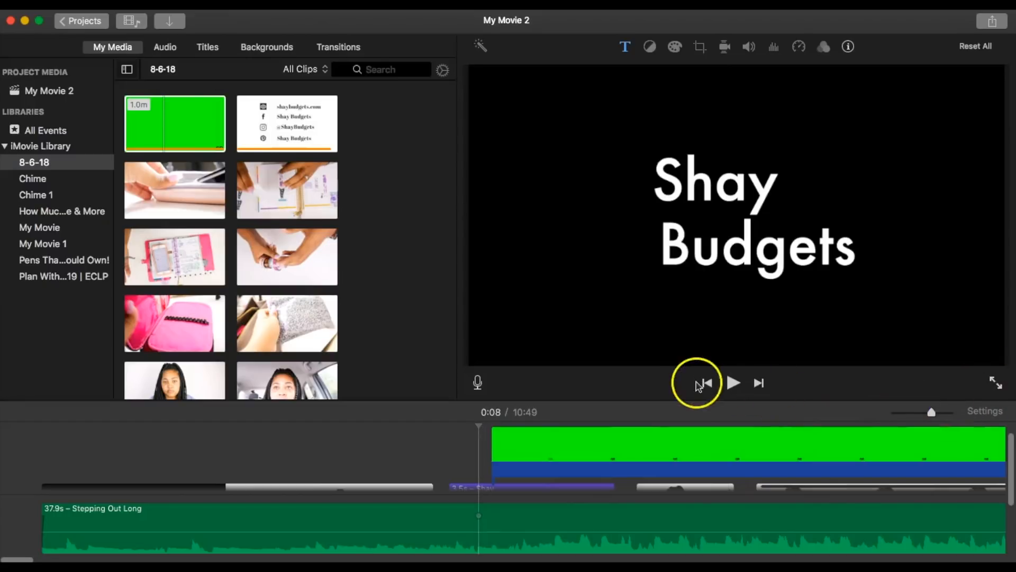
left_click(730, 383)
scroll(702, 441, "right", 7)
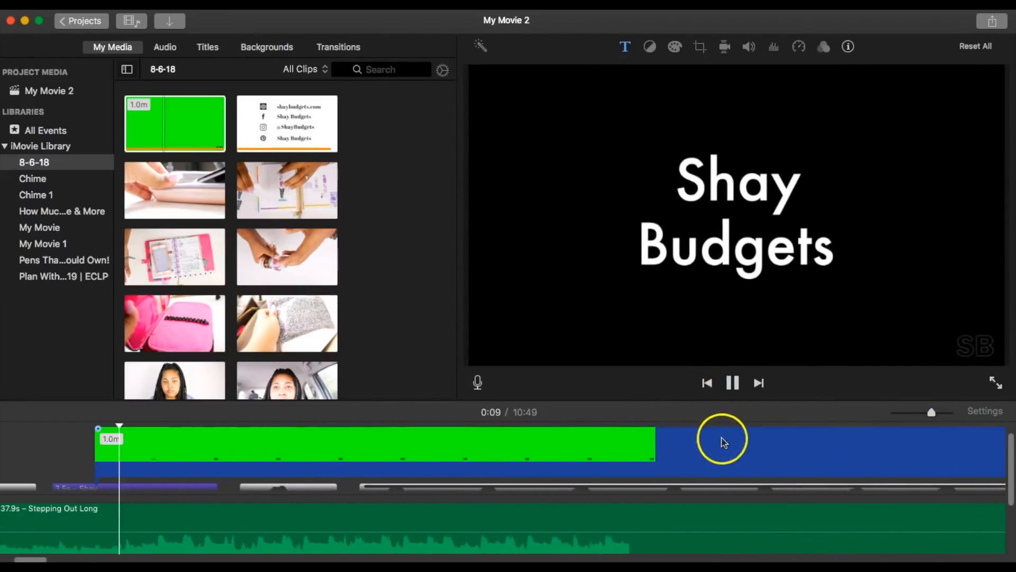
scroll(831, 442, "left", 1)
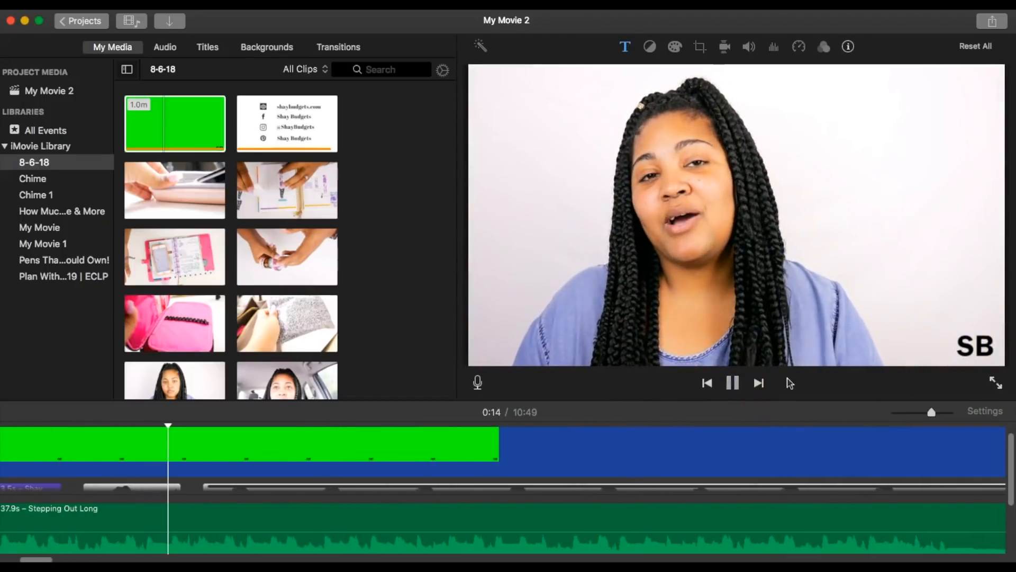
left_click(741, 384)
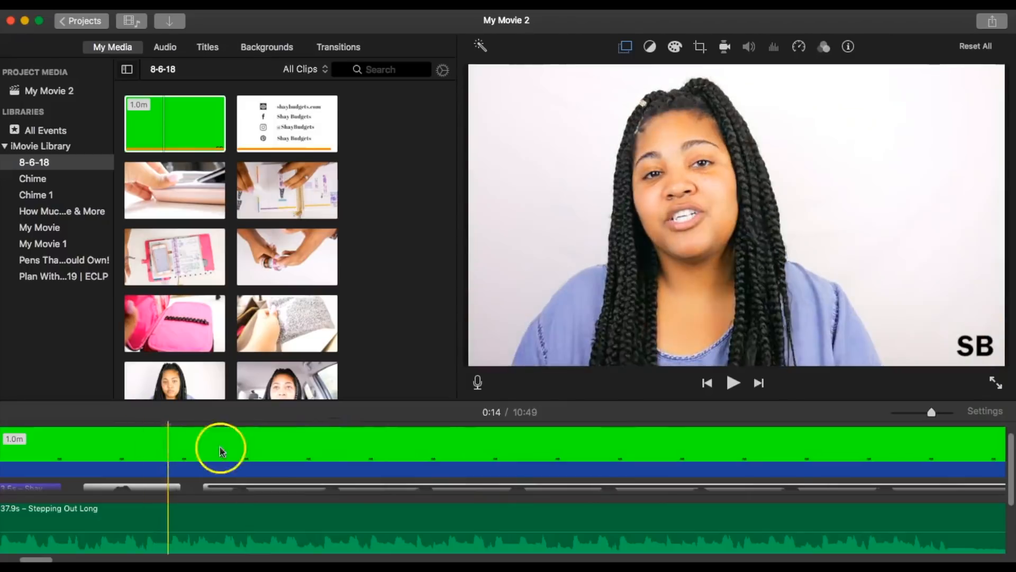
Step: Examine the branding overlay along the timeline up to and beyond its end, and check the clip's editing options there
scroll(403, 461, "right", 10)
left_click(562, 439)
scroll(551, 449, "right", 2)
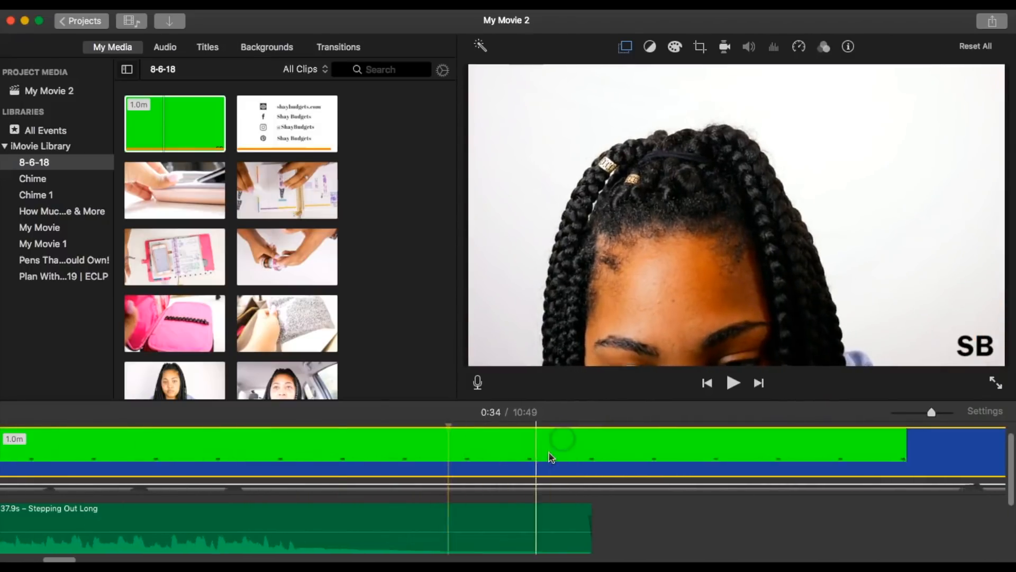
scroll(550, 458, "right", 10)
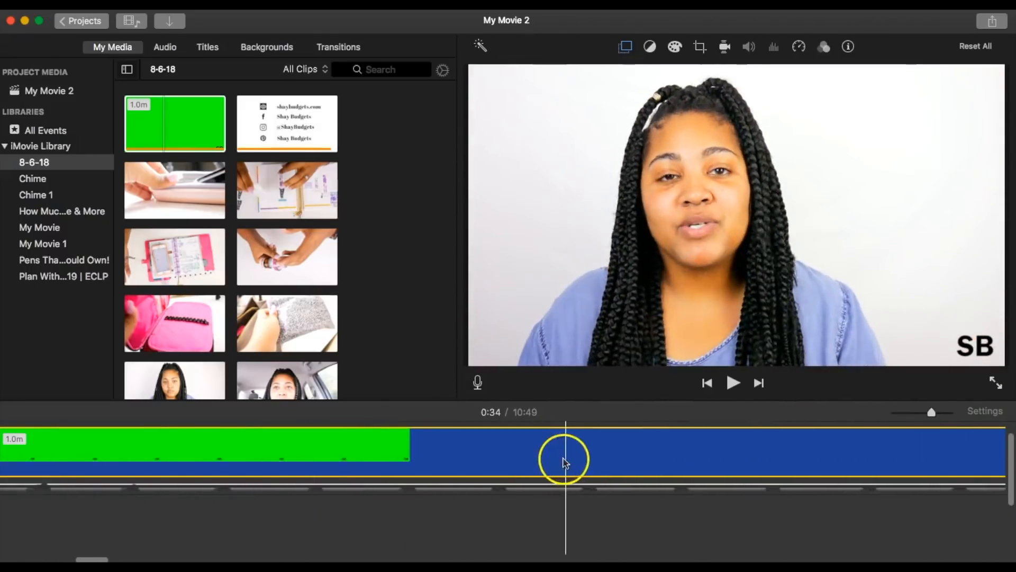
scroll(566, 461, "right", 10)
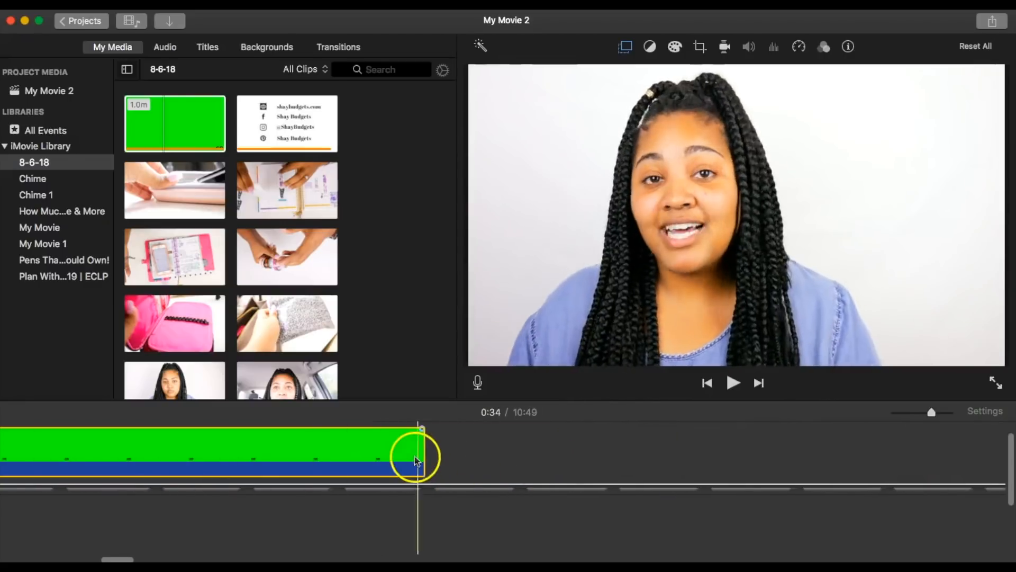
scroll(503, 471, "right", 2)
scroll(542, 483, "down", 3)
scroll(540, 488, "up", 2)
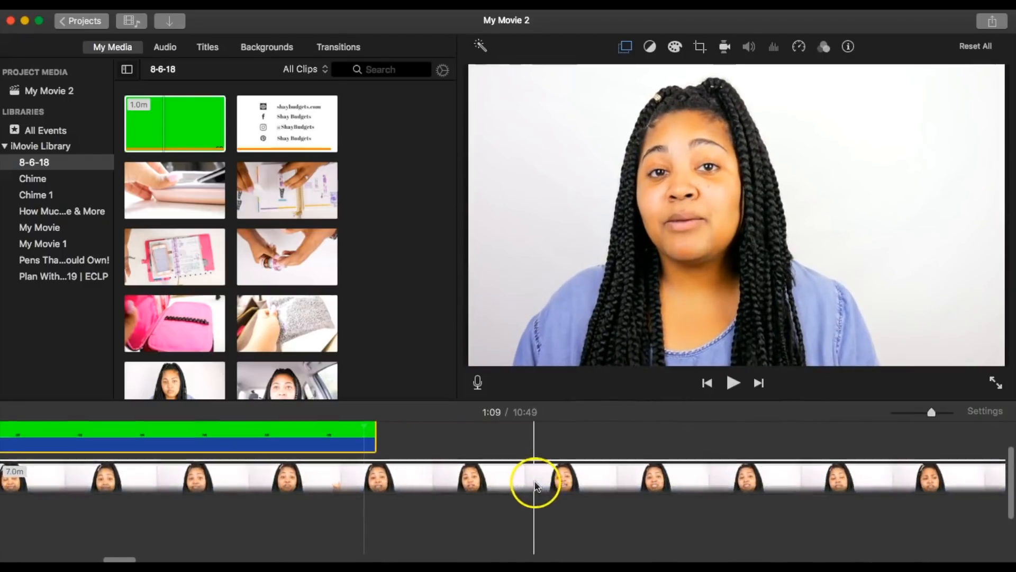
scroll(536, 486, "up", 1)
right_click(359, 436)
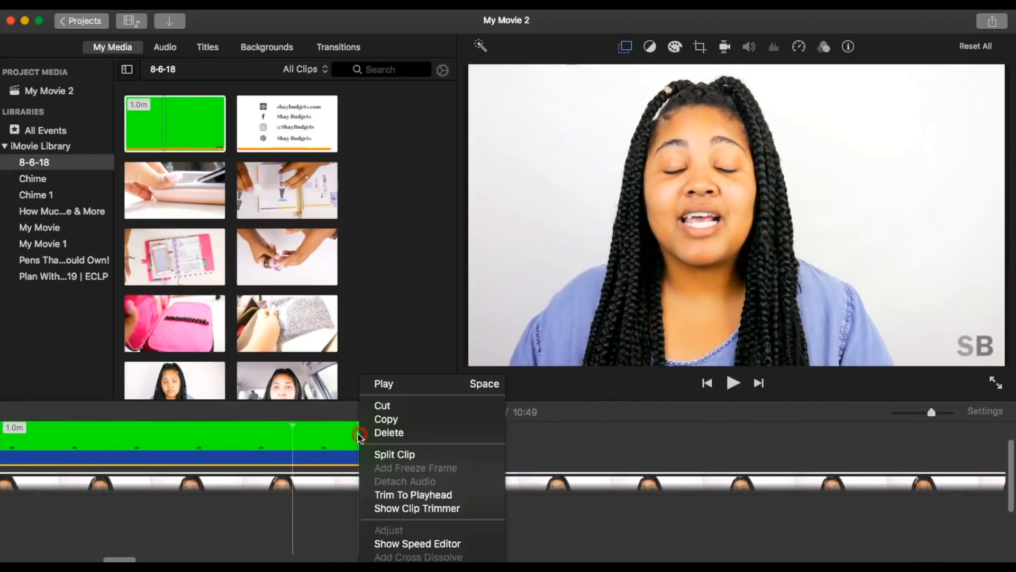
left_click(645, 456)
scroll(669, 455, "right", 6)
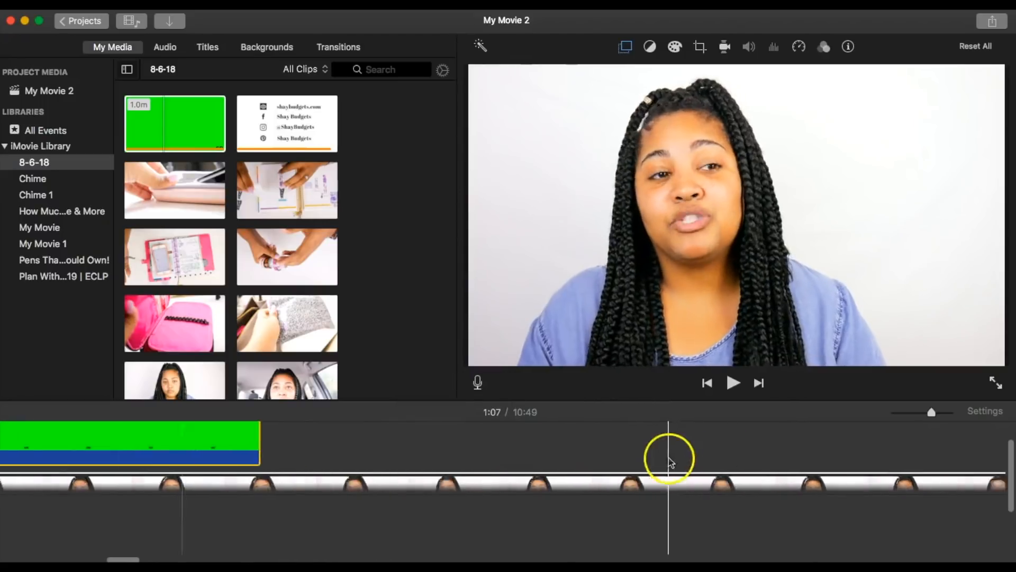
scroll(752, 462, "right", 5)
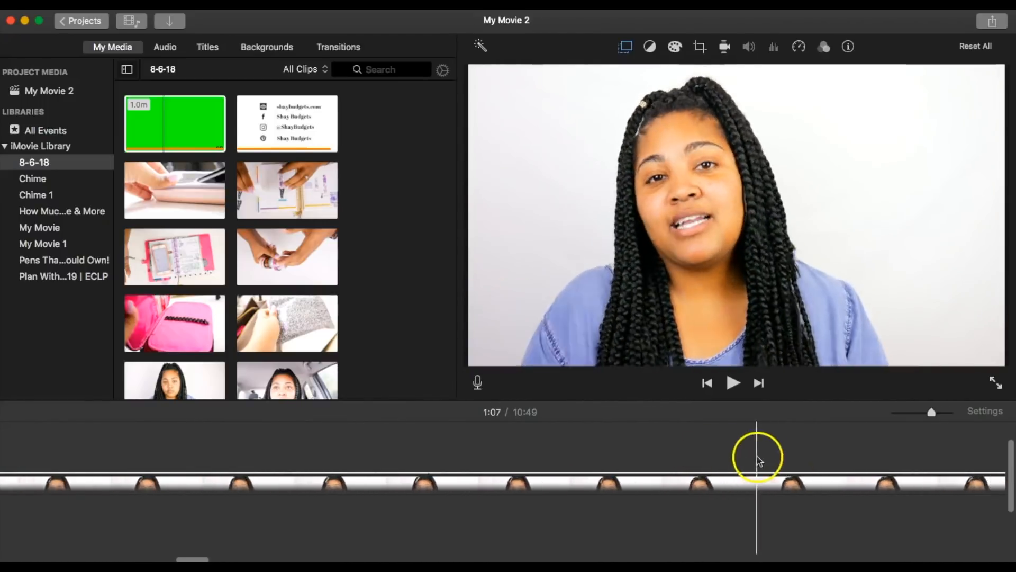
scroll(766, 443, "right", 2)
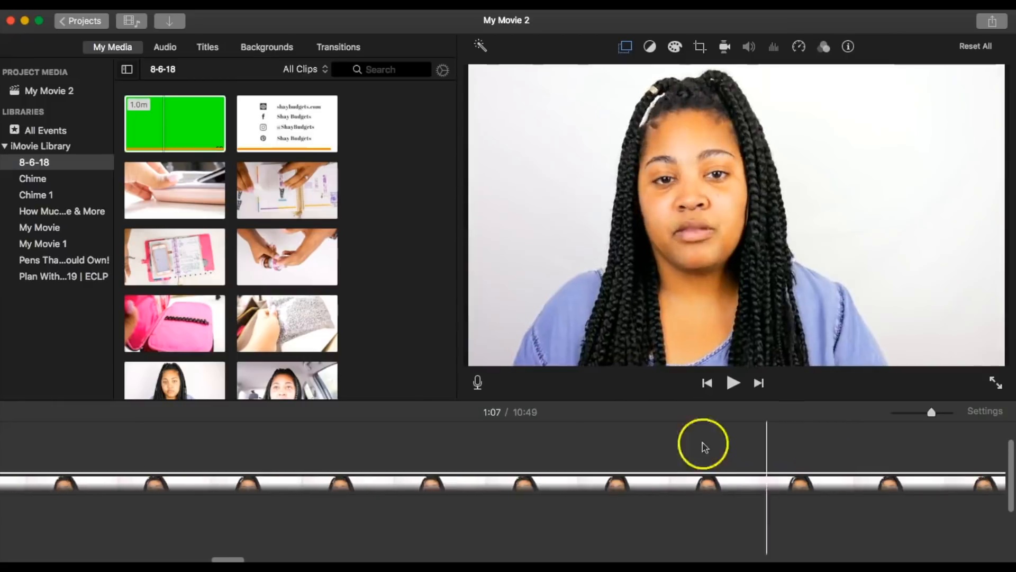
left_click_drag(229, 558, 8, 550)
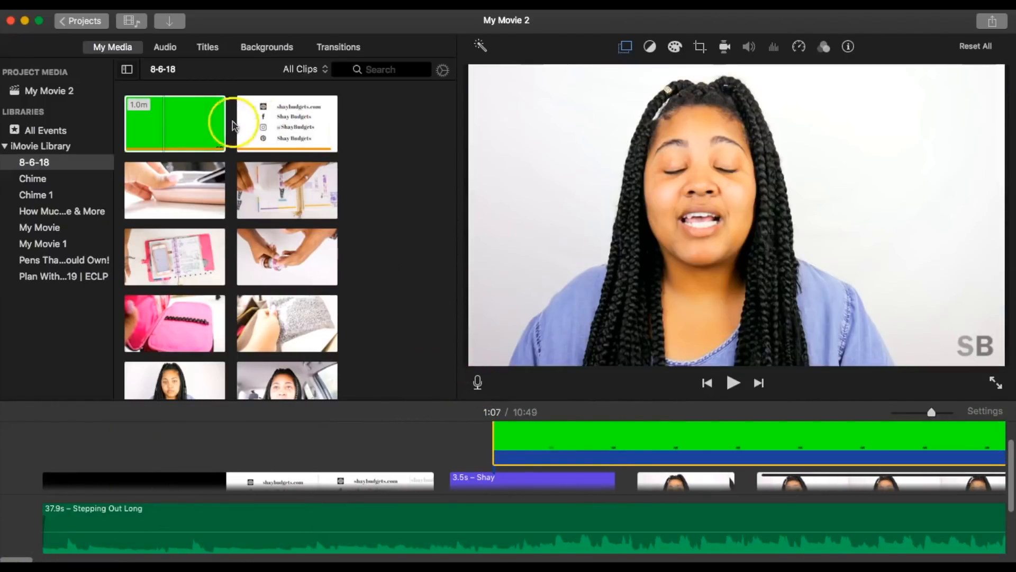
Step: Look through the available sound effects, event media, titles, backgrounds and transitions
left_click(178, 53)
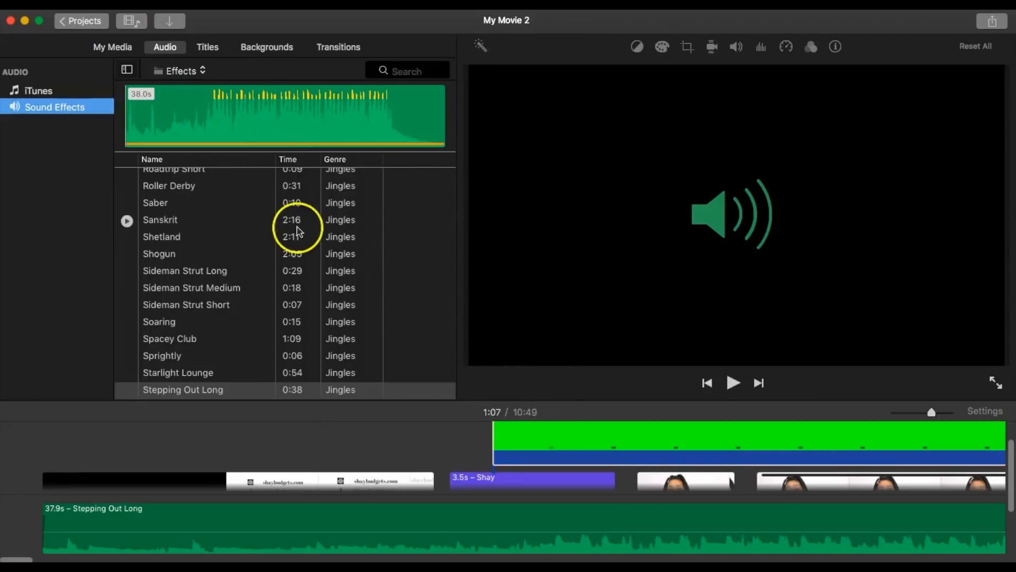
scroll(384, 291, "down", 2)
scroll(381, 265, "up", 10)
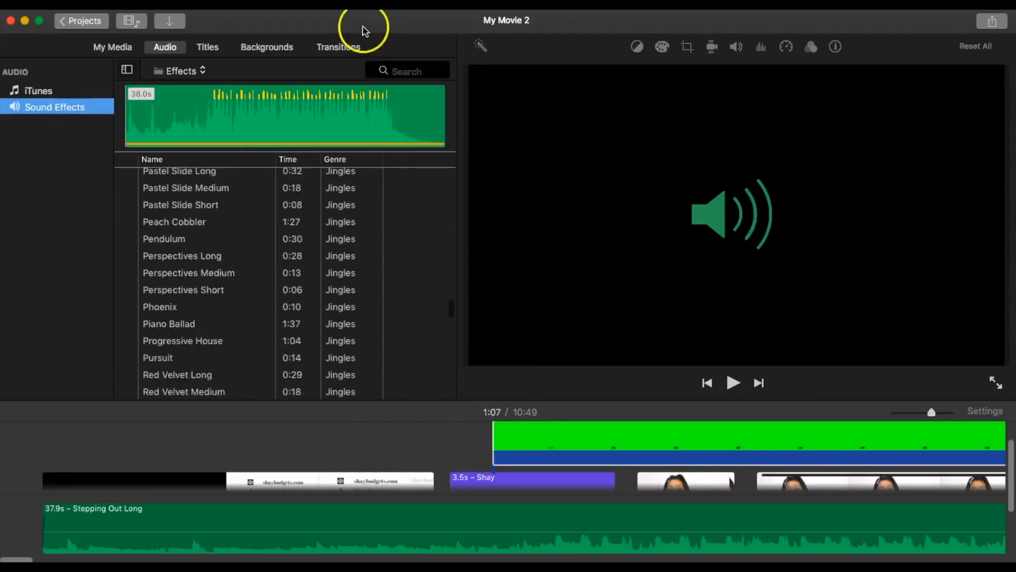
left_click(121, 49)
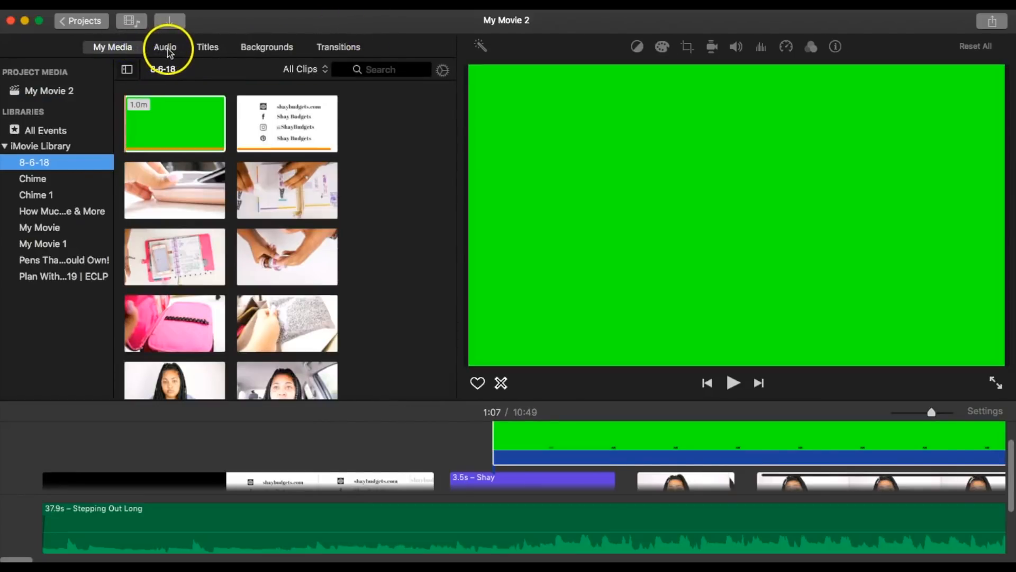
left_click(167, 51)
left_click(209, 48)
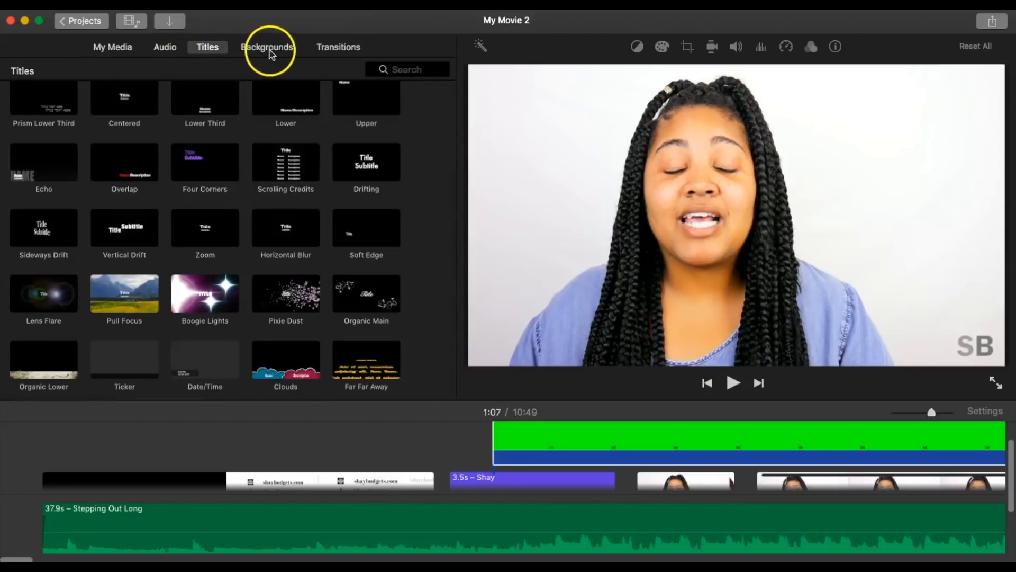
left_click(273, 49)
left_click(340, 50)
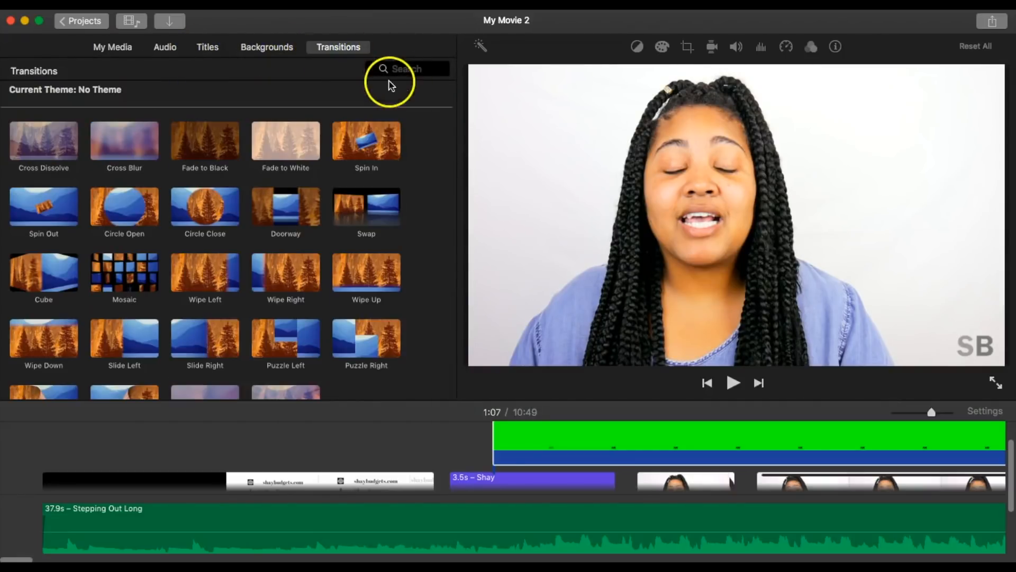
Step: Record a voiceover of about 2.4 s at about 1:07, near the end of the branding overlay, and locate its clip in the timeline
left_click(642, 458)
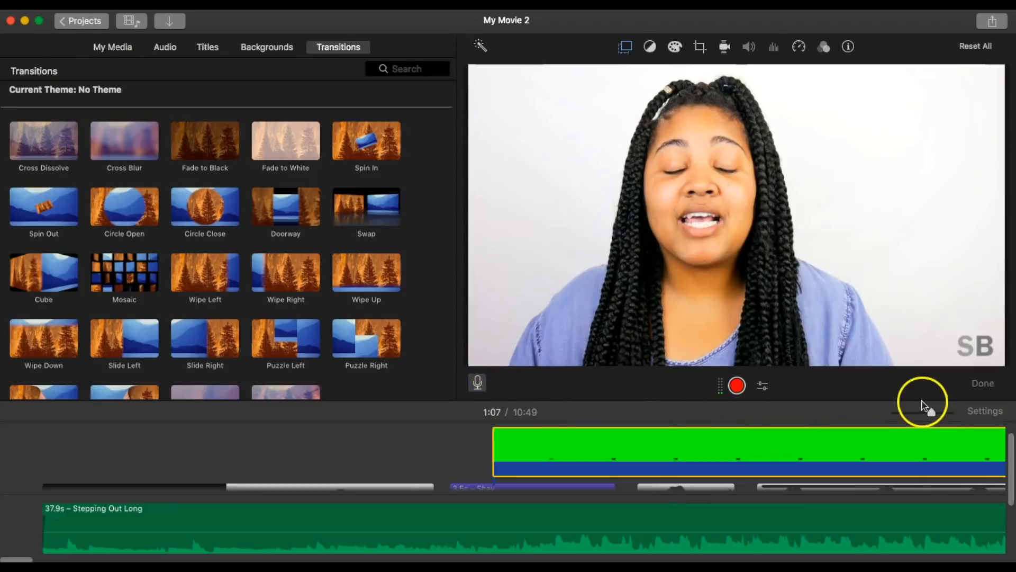
left_click(738, 387)
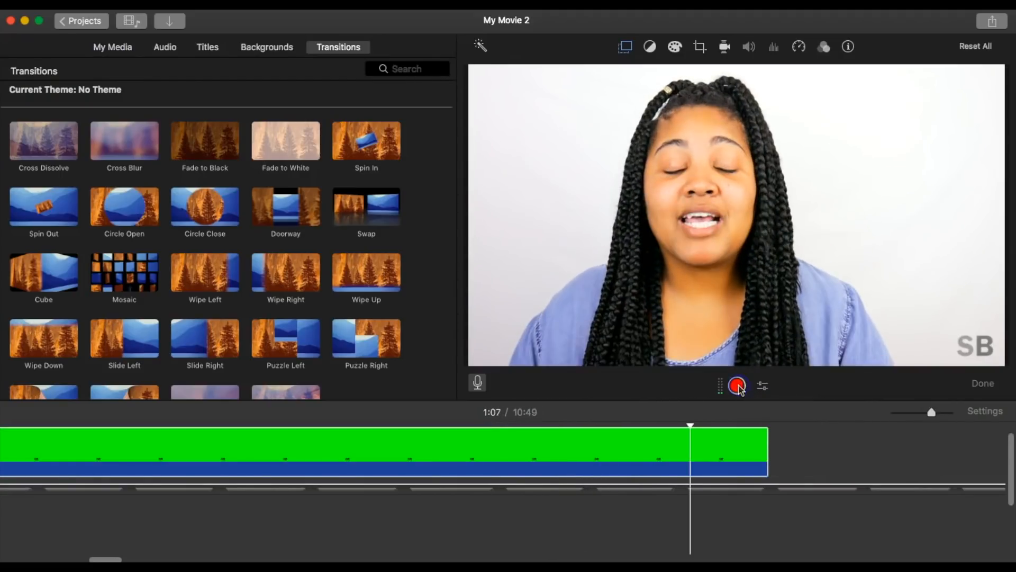
left_click(763, 437)
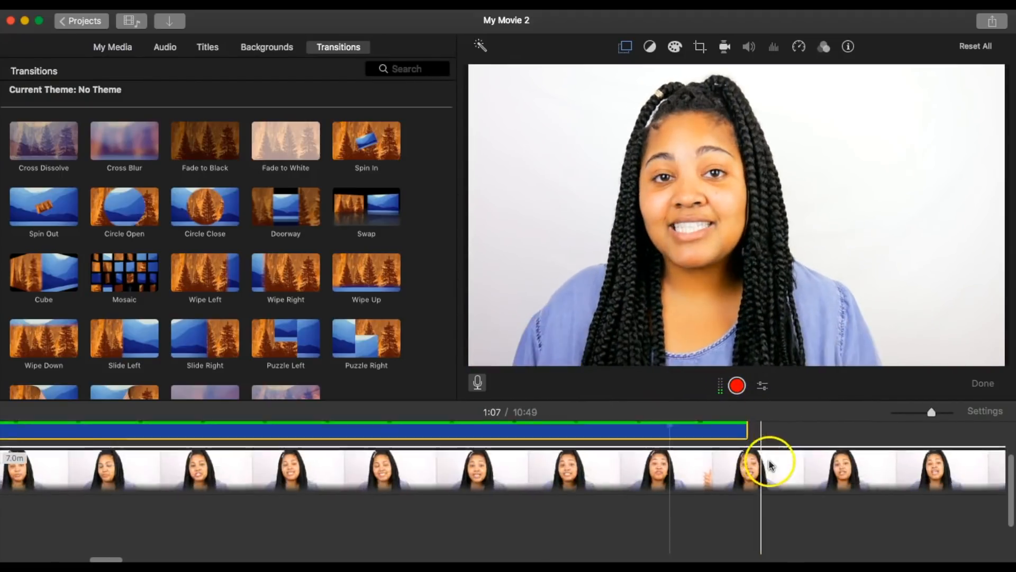
scroll(768, 459, "down", 2)
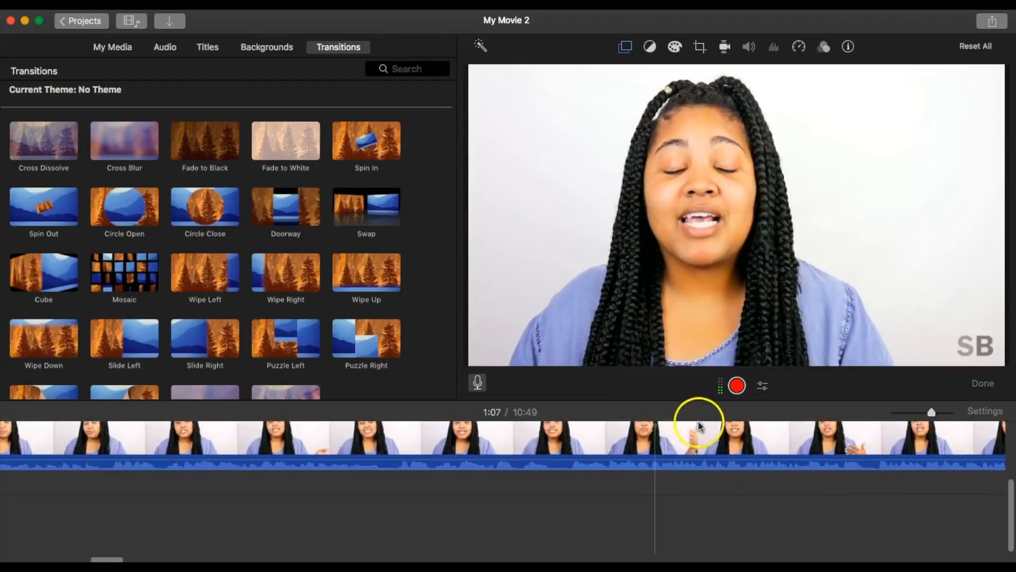
scroll(698, 426, "up", 5)
scroll(714, 447, "down", 2)
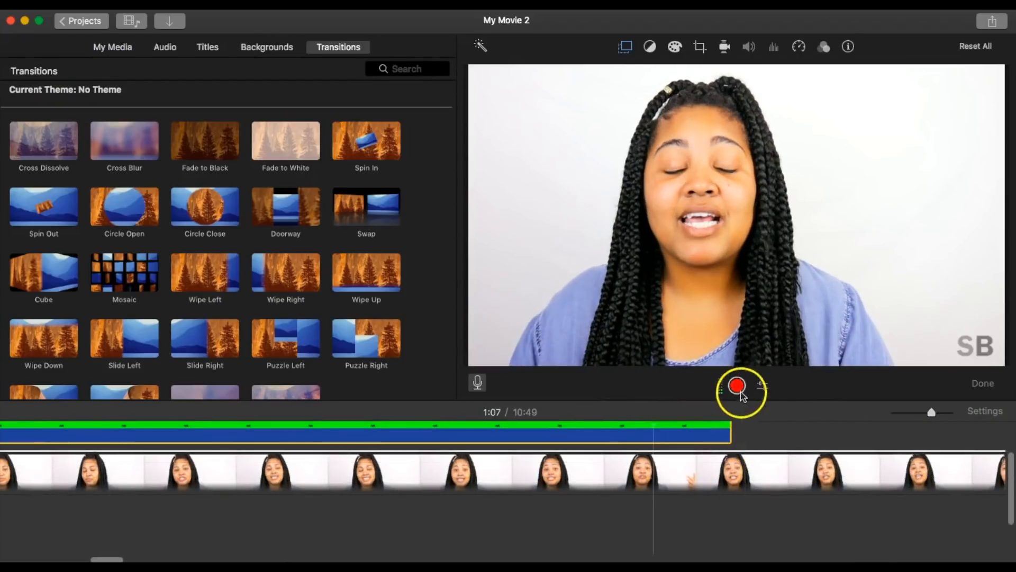
left_click(738, 387)
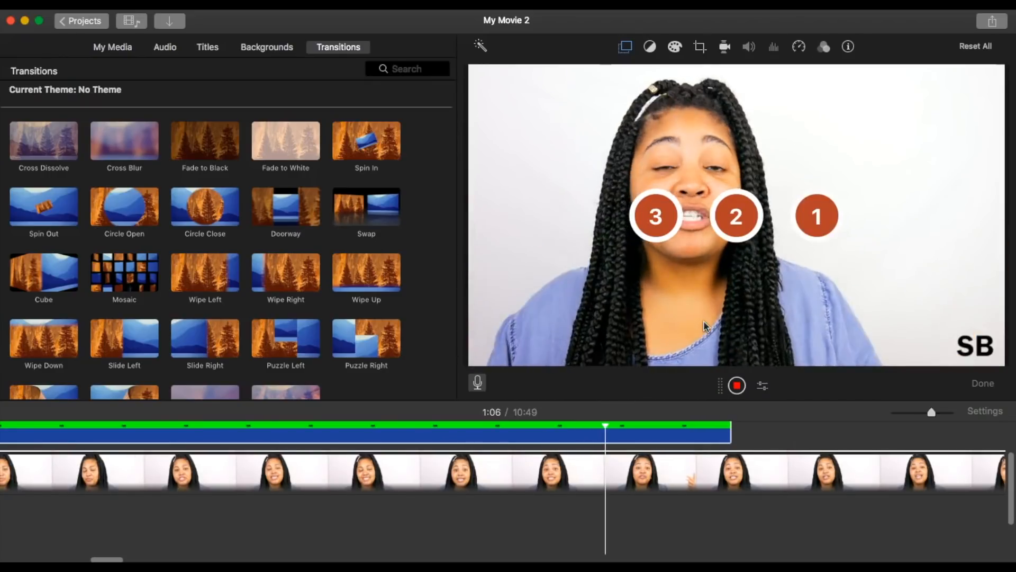
left_click(738, 386)
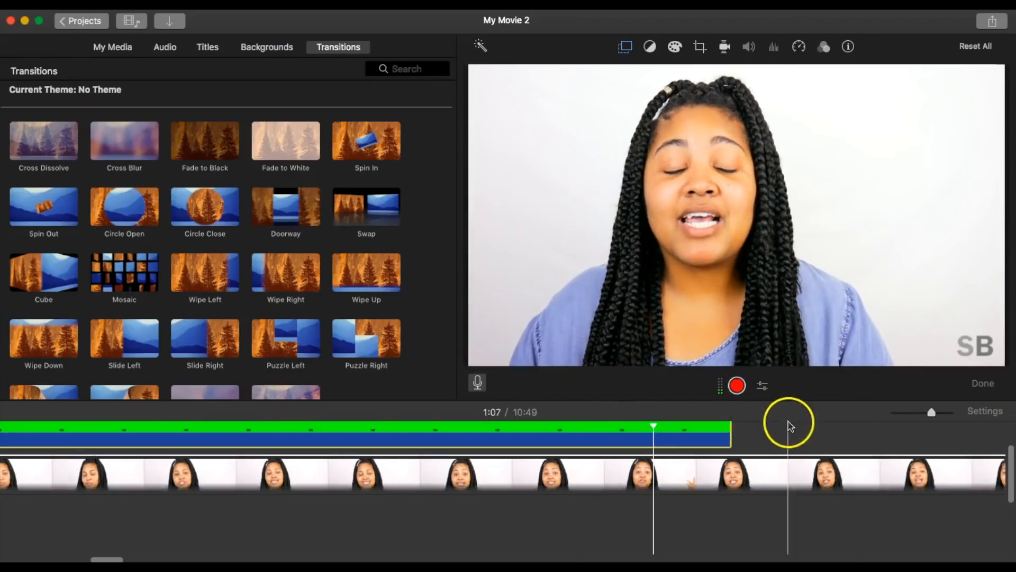
scroll(789, 424, "up", 3)
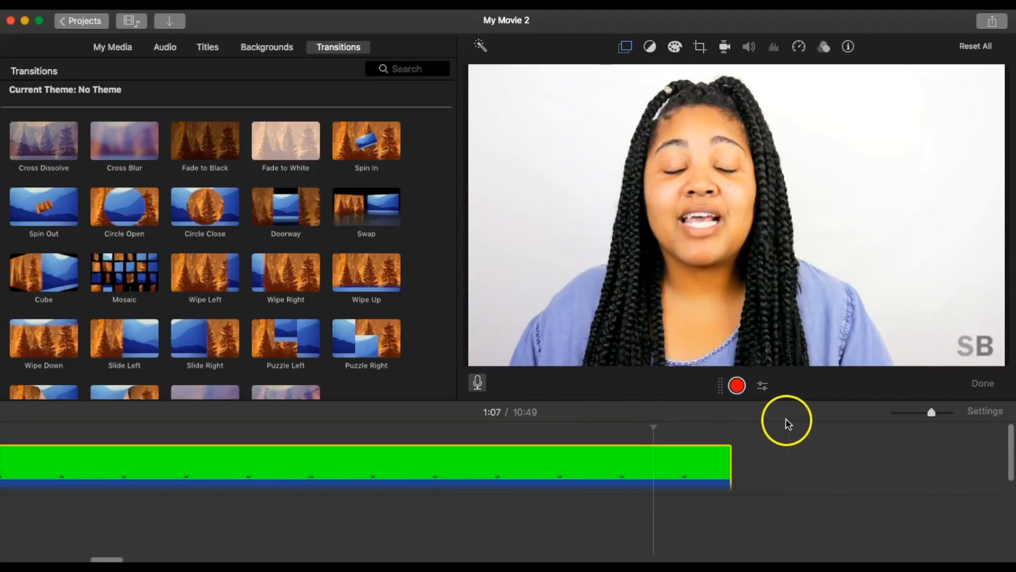
scroll(797, 434, "down", 6)
left_click(722, 454)
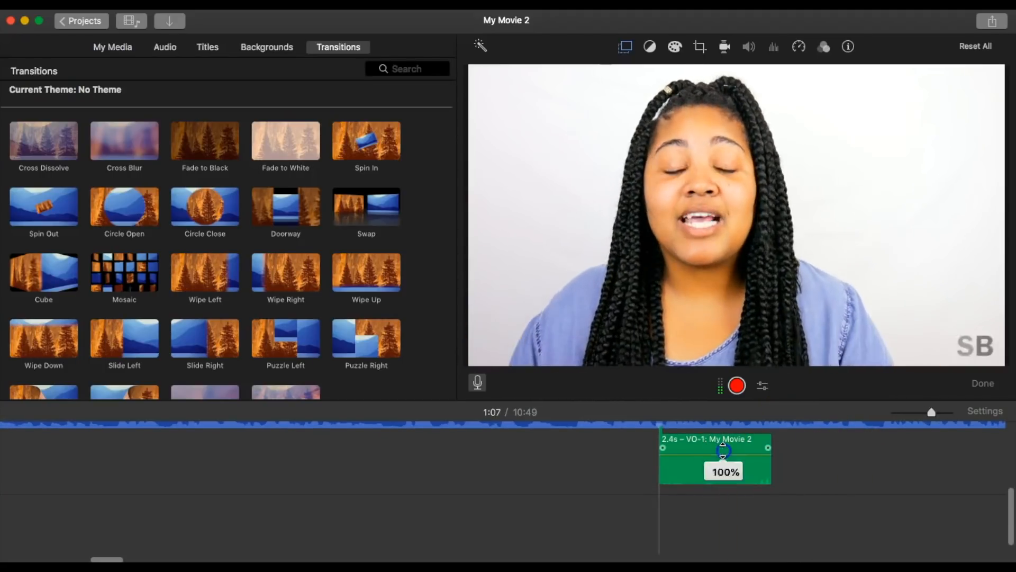
Step: Mute the main talking-head clip that plays above the voiceover
scroll(683, 465, "up", 2)
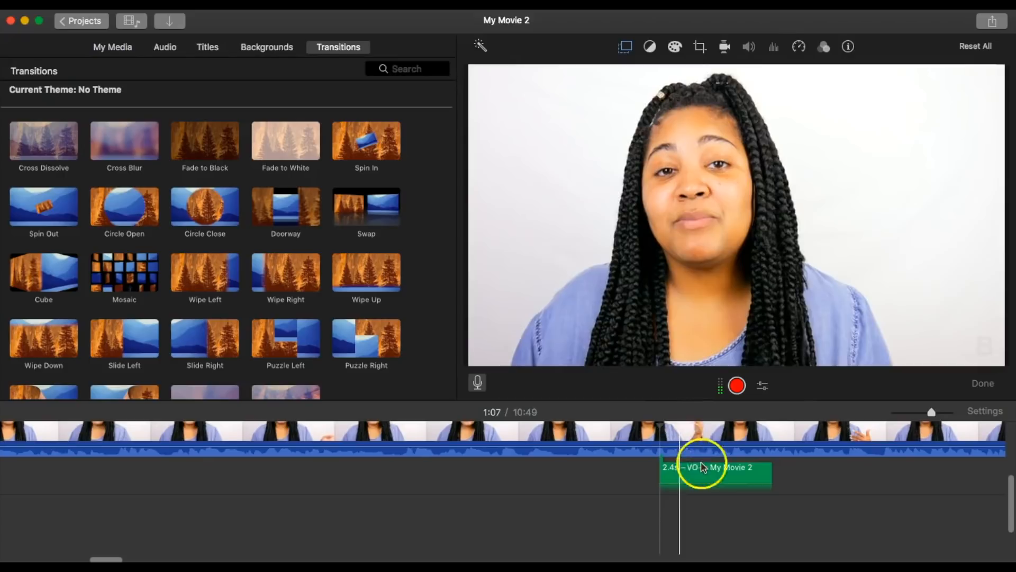
scroll(711, 474, "up", 2)
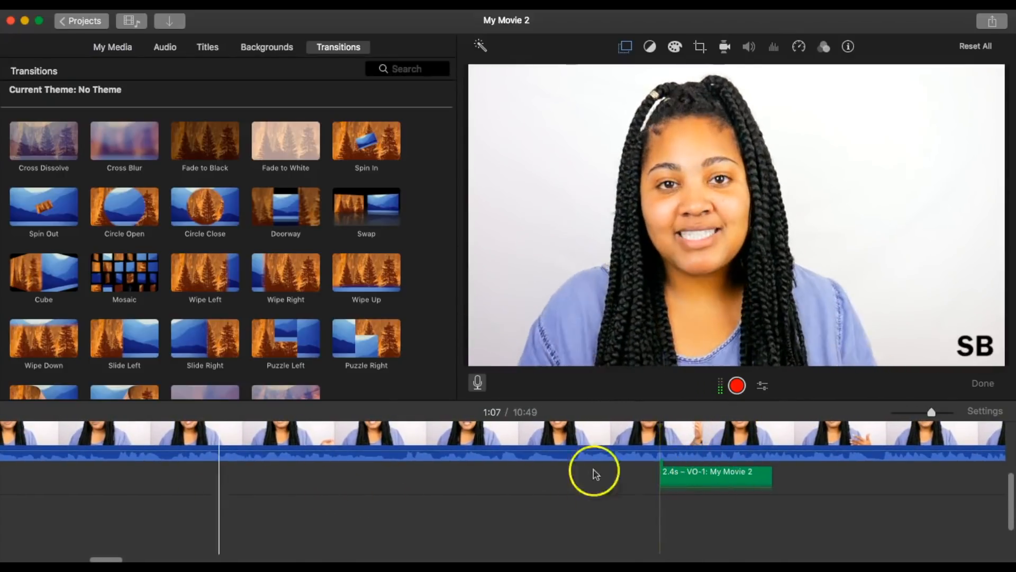
left_click(714, 433)
scroll(714, 433, "down", 1)
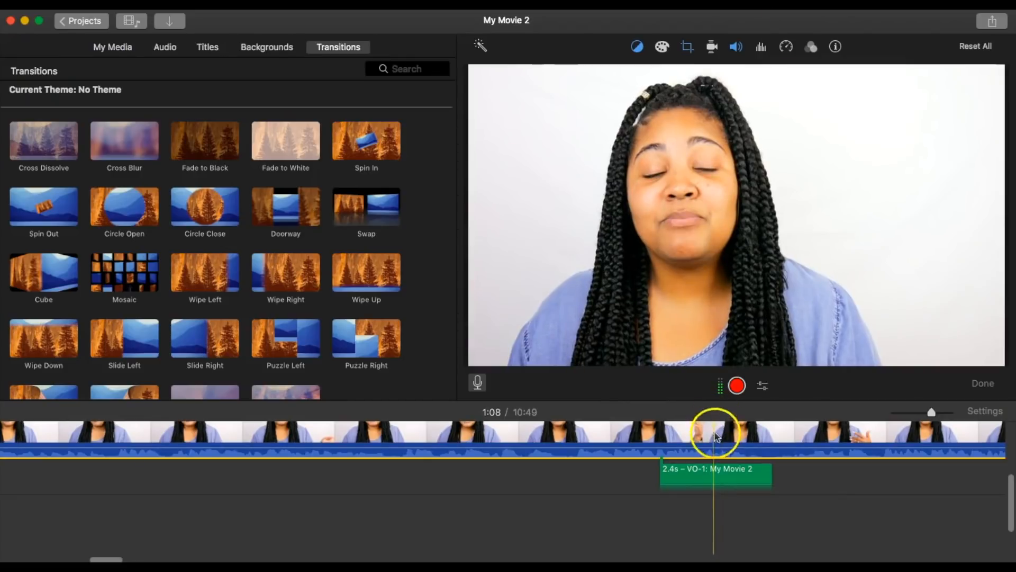
left_click(738, 51)
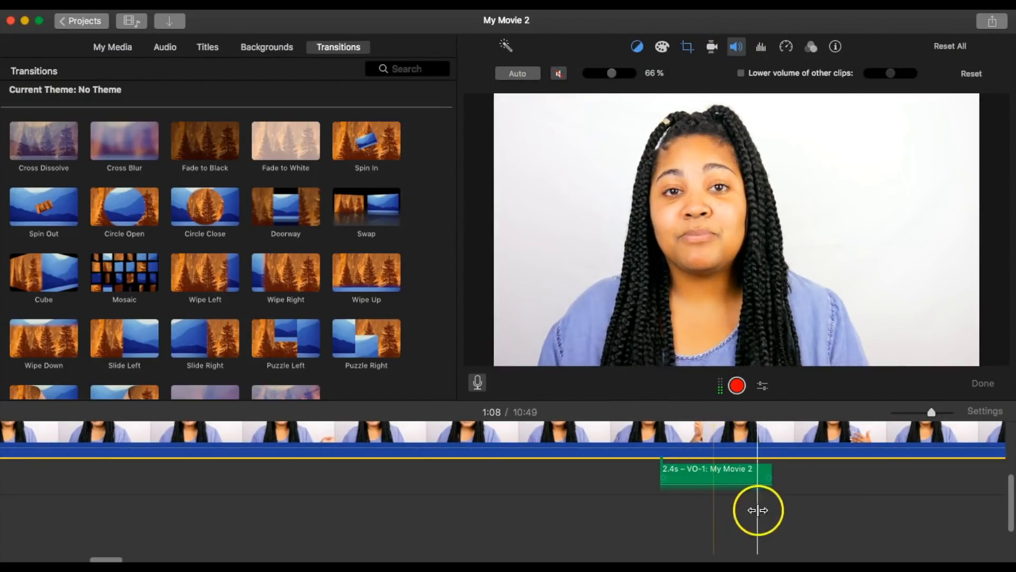
Step: Try to lengthen the voiceover clip by extending its end
scroll(771, 467, "down", 5)
left_click_drag(773, 443, 834, 445)
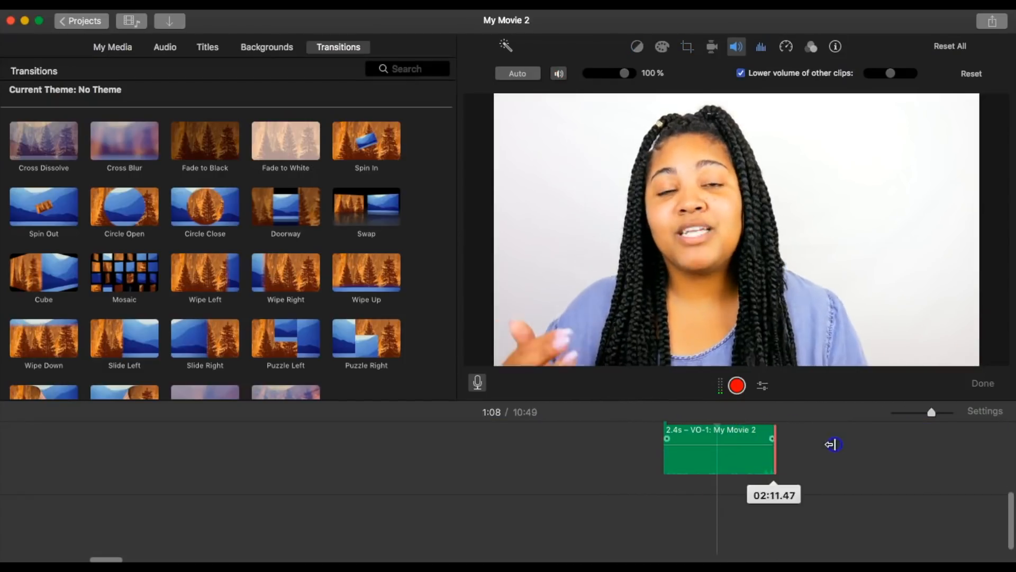
scroll(730, 442, "up", 3)
scroll(729, 442, "down", 3)
scroll(733, 447, "up", 2)
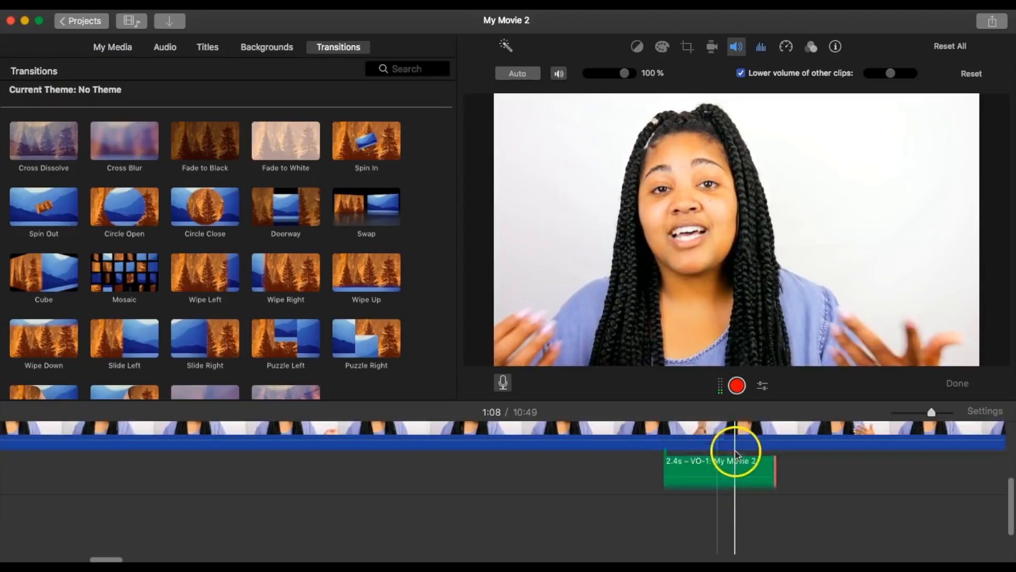
scroll(730, 445, "up", 1)
scroll(688, 471, "down", 3)
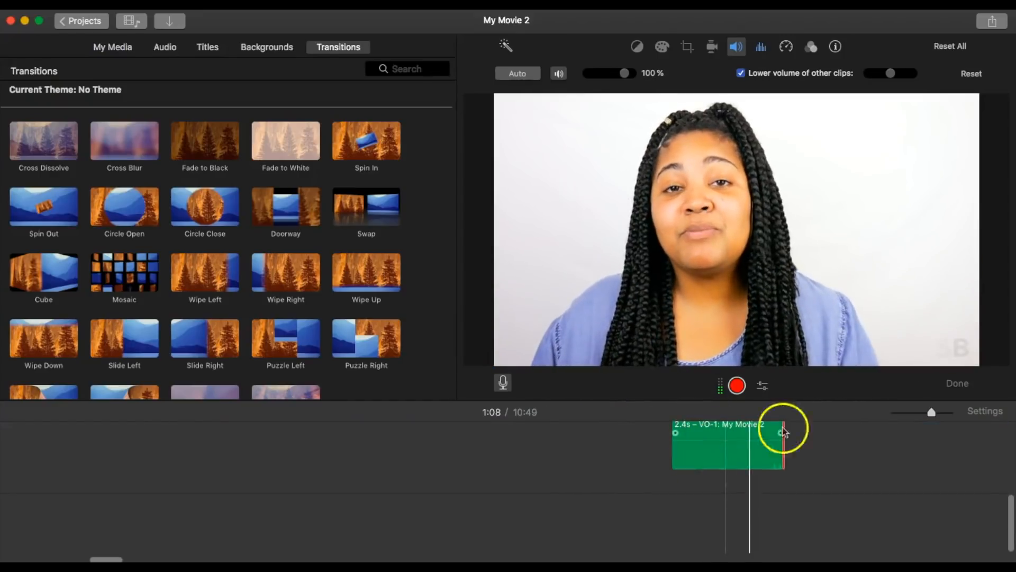
scroll(315, 553, "right", 3)
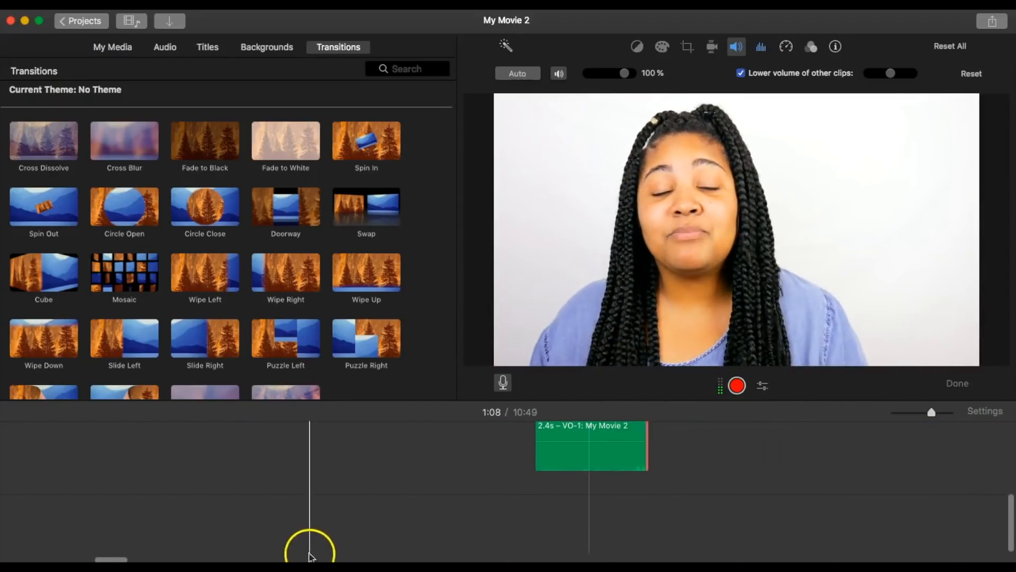
Step: Examine the stacked tracks at the start of the movie: the branding overlay, the intro, title and talking-head clips, and the Stepping Out Long music
left_click_drag(113, 559, 10, 559)
scroll(423, 471, "up", 5)
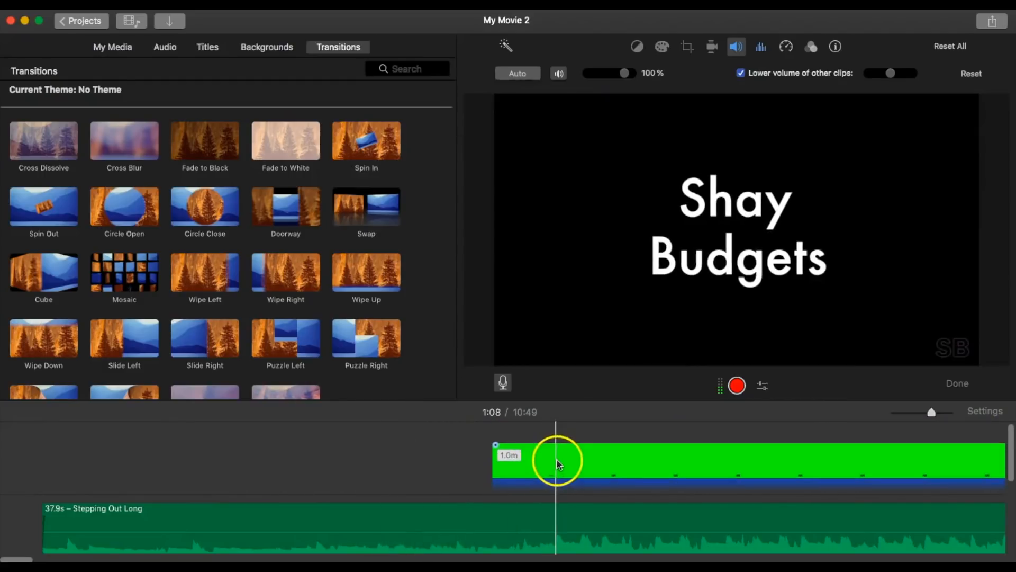
scroll(554, 464, "down", 4)
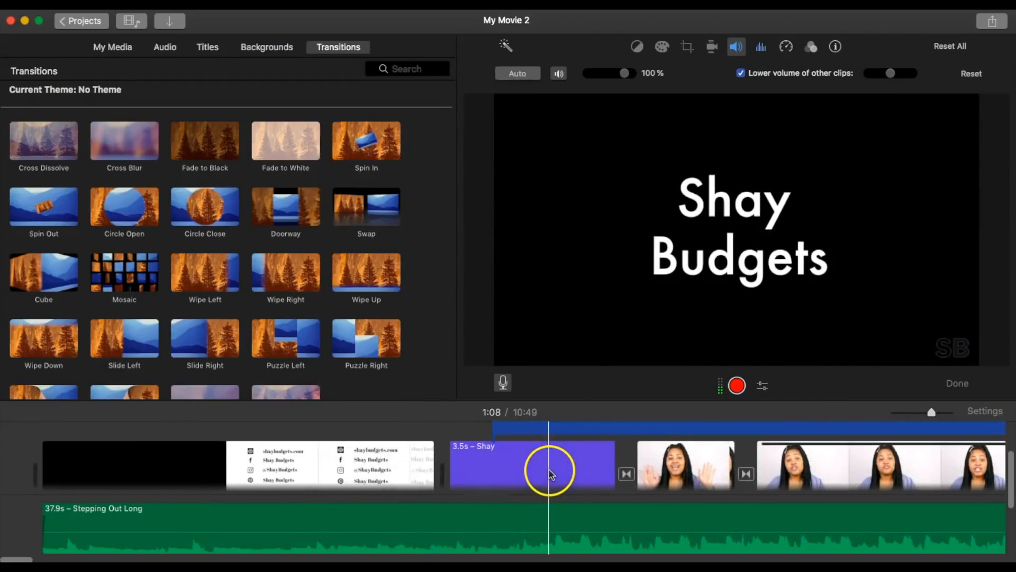
scroll(582, 466, "up", 2)
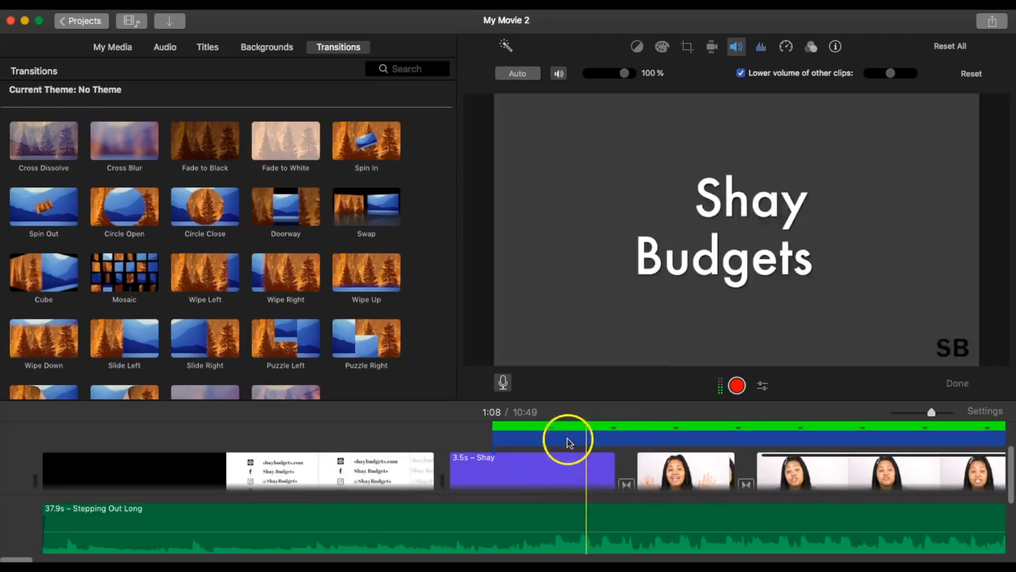
scroll(529, 470, "down", 2)
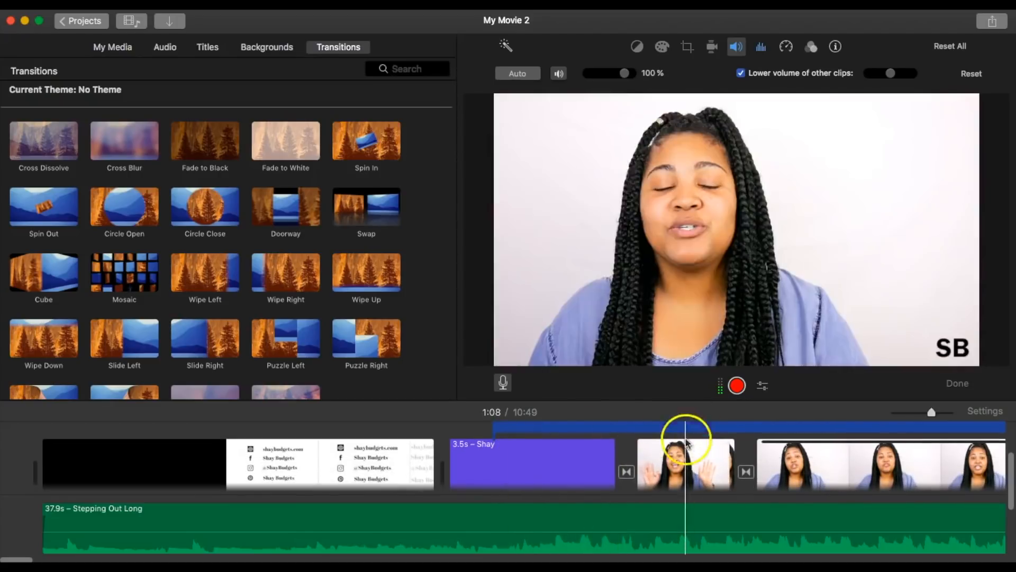
scroll(636, 452, "down", 2)
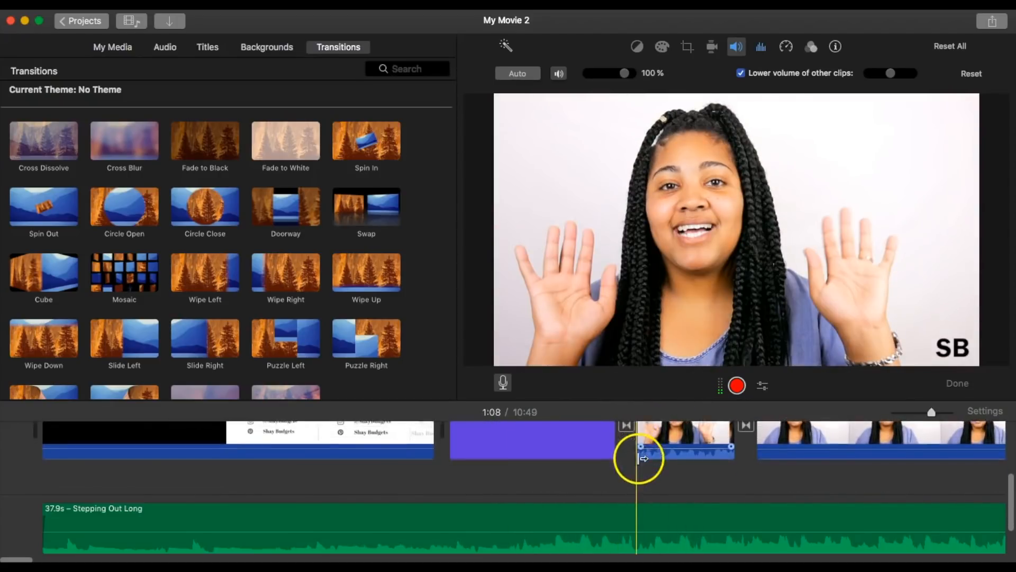
scroll(639, 460, "down", 2)
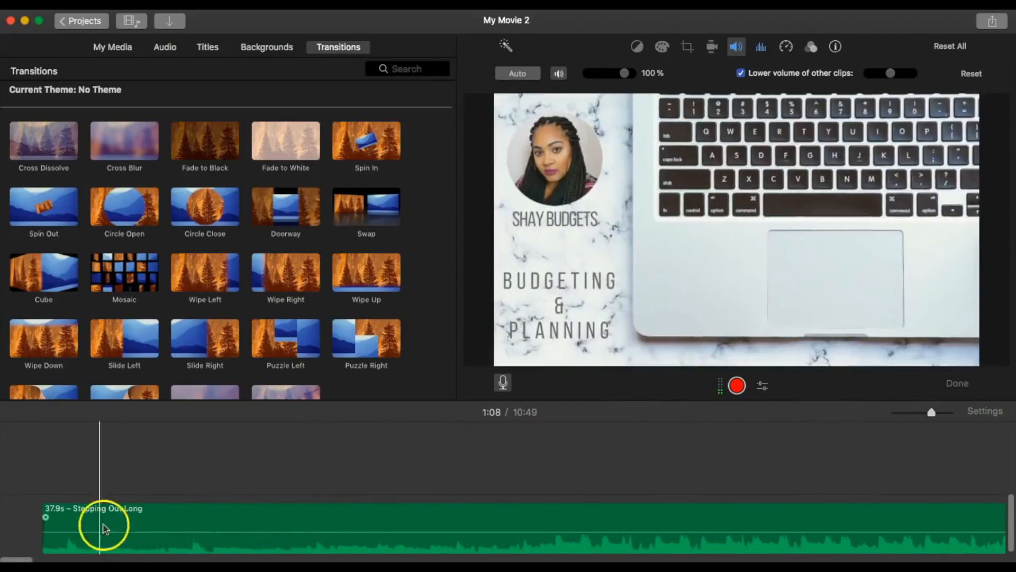
scroll(324, 503, "up", 1)
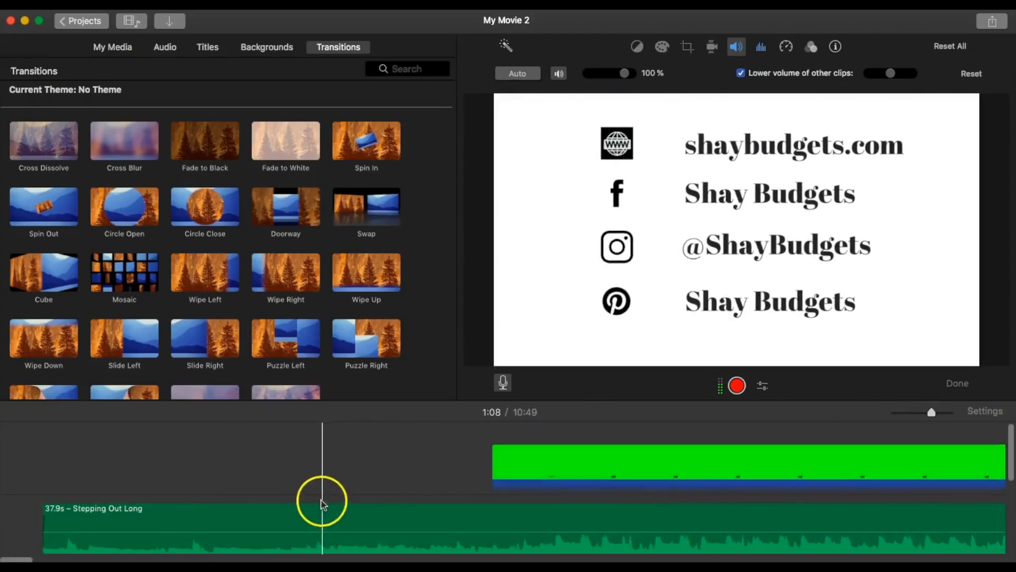
Step: Leave voiceover recording and look over the main talking-head clip in the middle of the movie
scroll(323, 503, "down", 2)
scroll(508, 489, "right", 10)
scroll(508, 476, "right", 10)
left_click(982, 417)
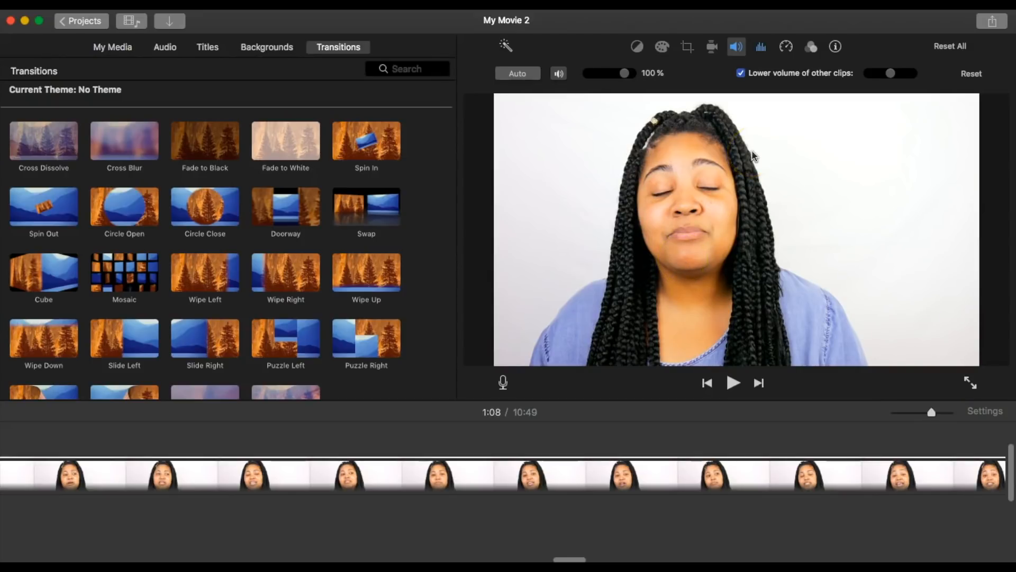
scroll(632, 518, "down", 5)
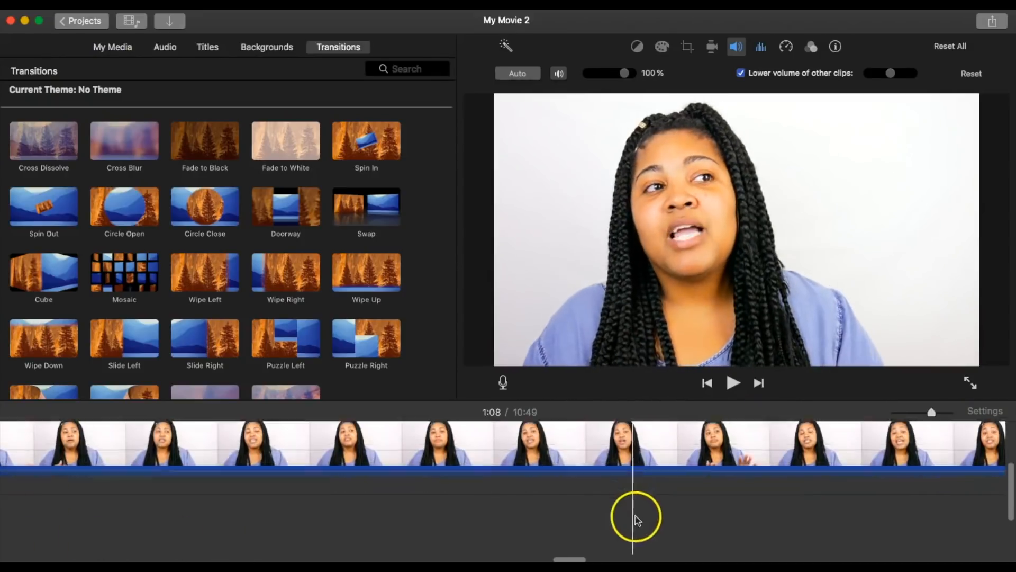
scroll(627, 519, "down", 2)
scroll(905, 507, "up", 8)
scroll(909, 506, "down", 7)
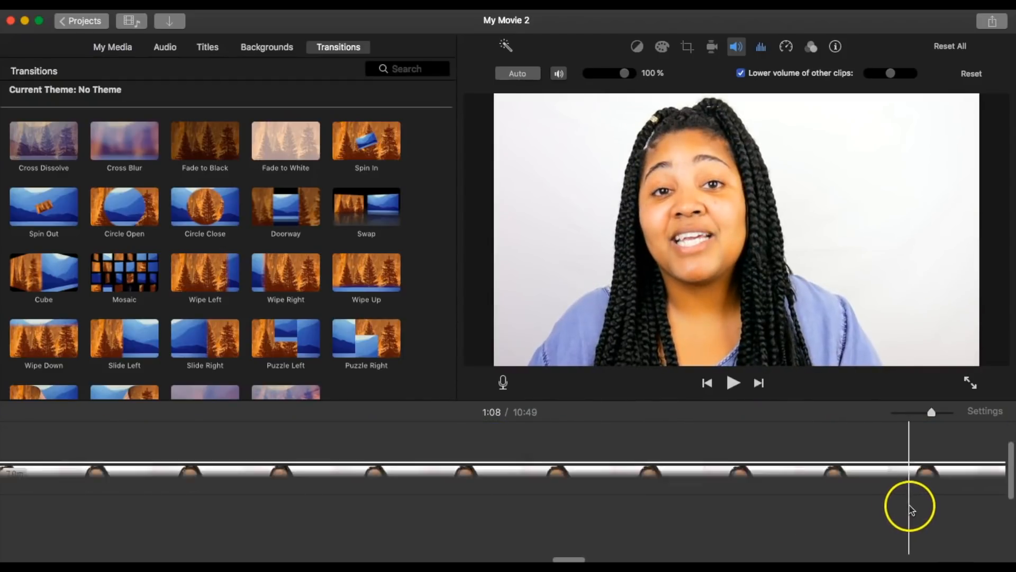
Step: Preview the main talking-head clip full screen, pause the playback and return to the editor
scroll(910, 509, "down", 1)
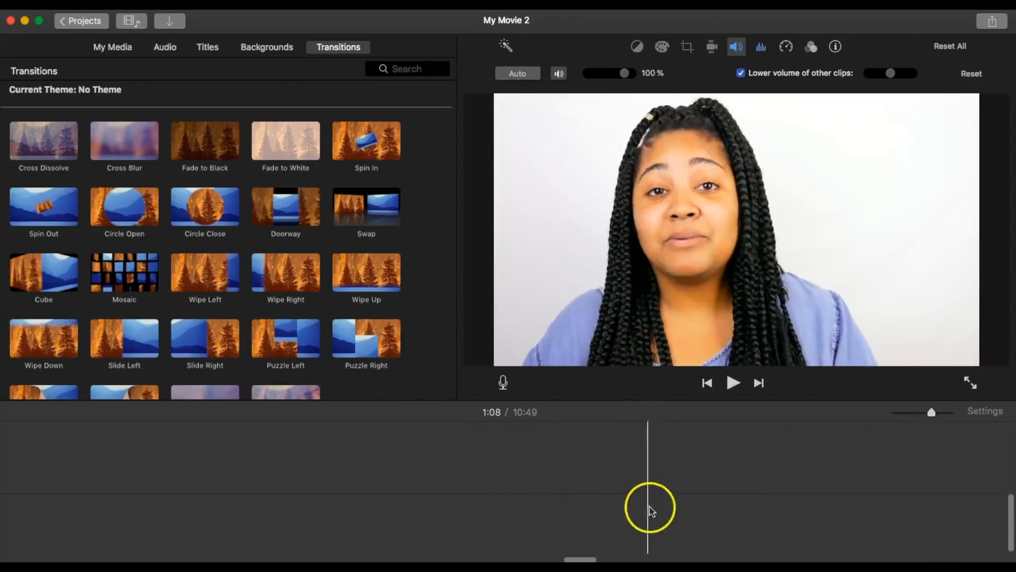
left_click_drag(1010, 500, 1006, 432)
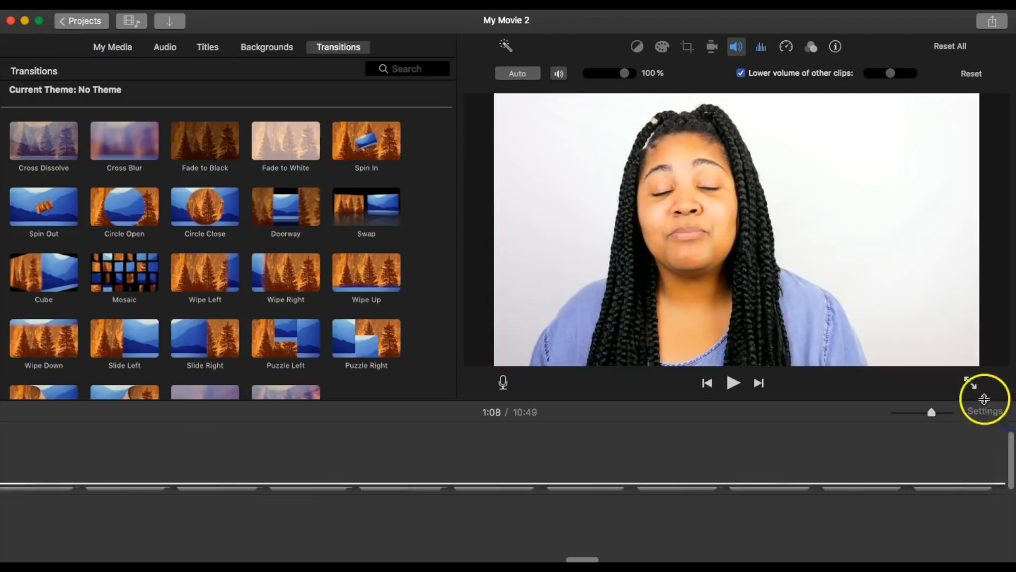
left_click(970, 385)
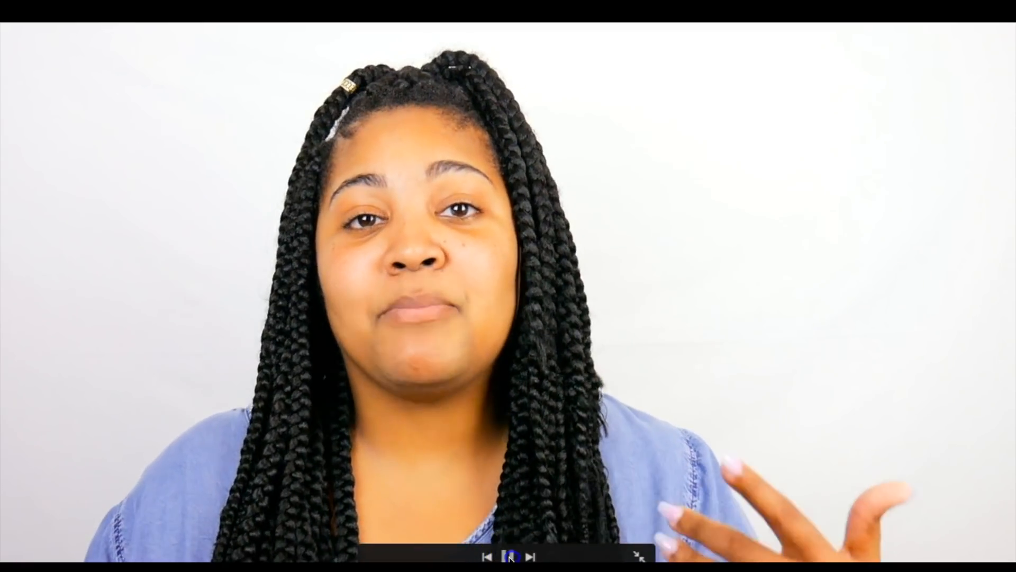
left_click(508, 556)
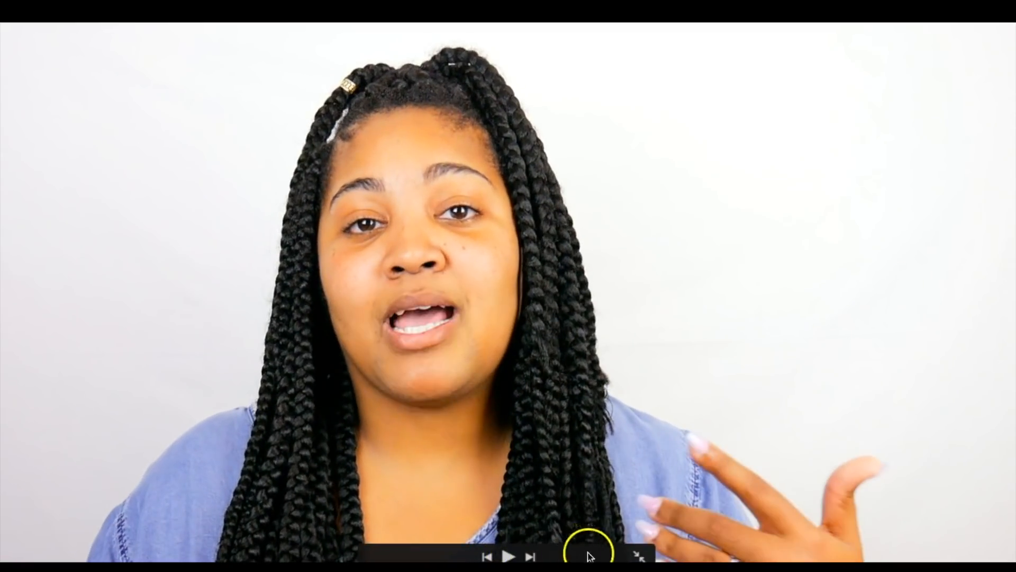
left_click(640, 557)
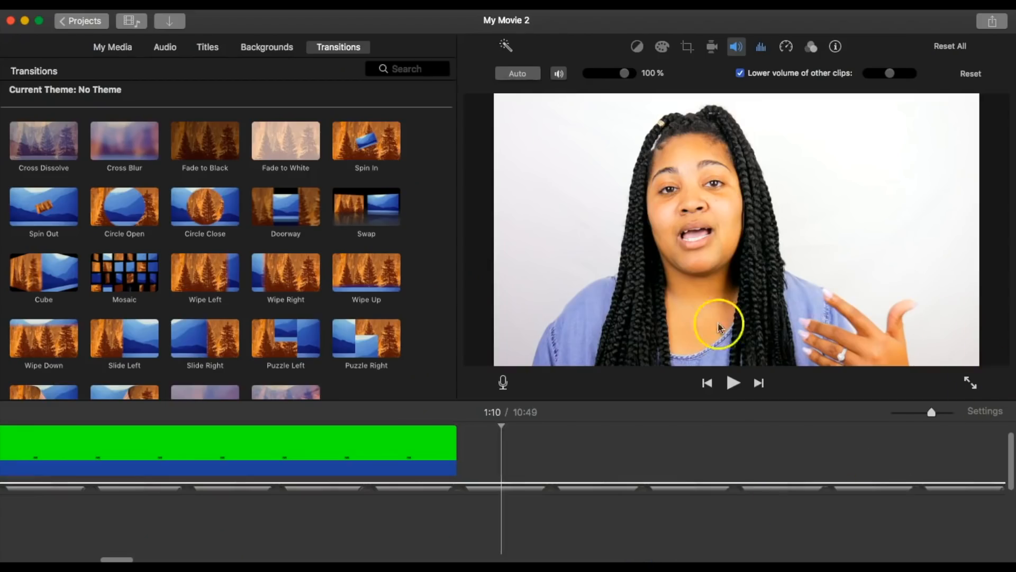
Step: Place the playhead at 1:10 in the main talking-head clip and look over the tracks around the short voiceover
left_click(503, 443)
scroll(508, 460, "down", 3)
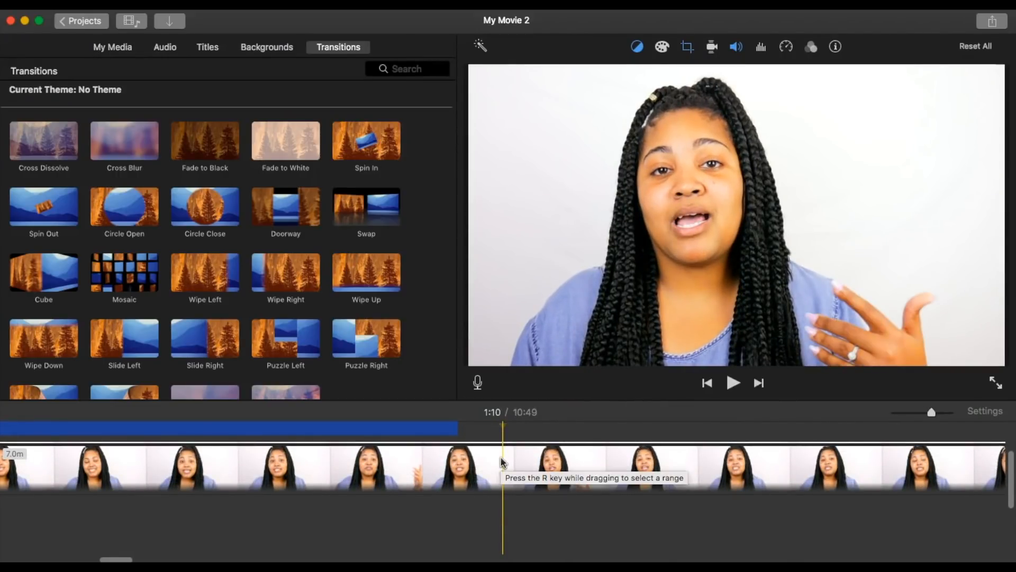
left_click(504, 456)
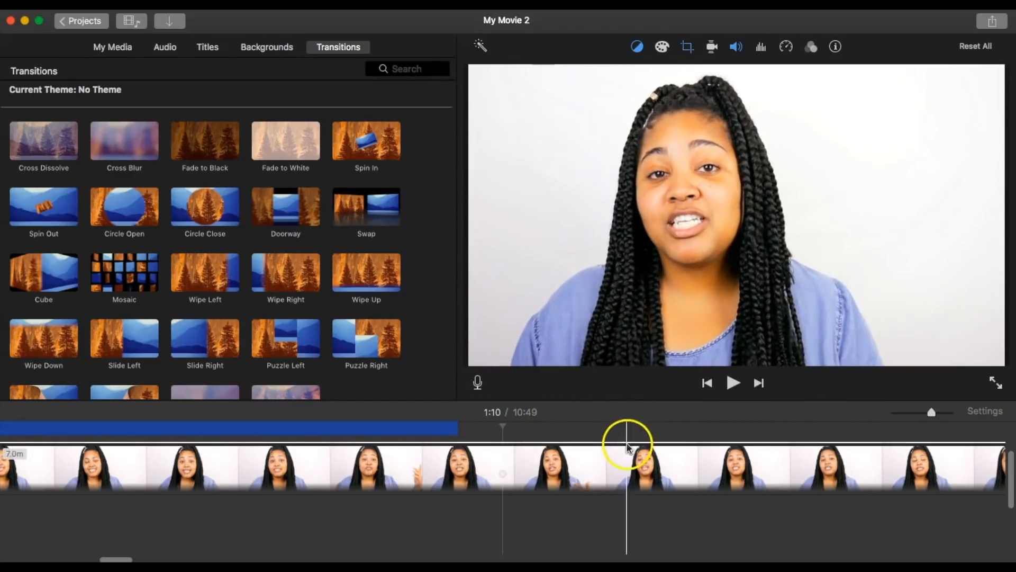
scroll(630, 456, "down", 3)
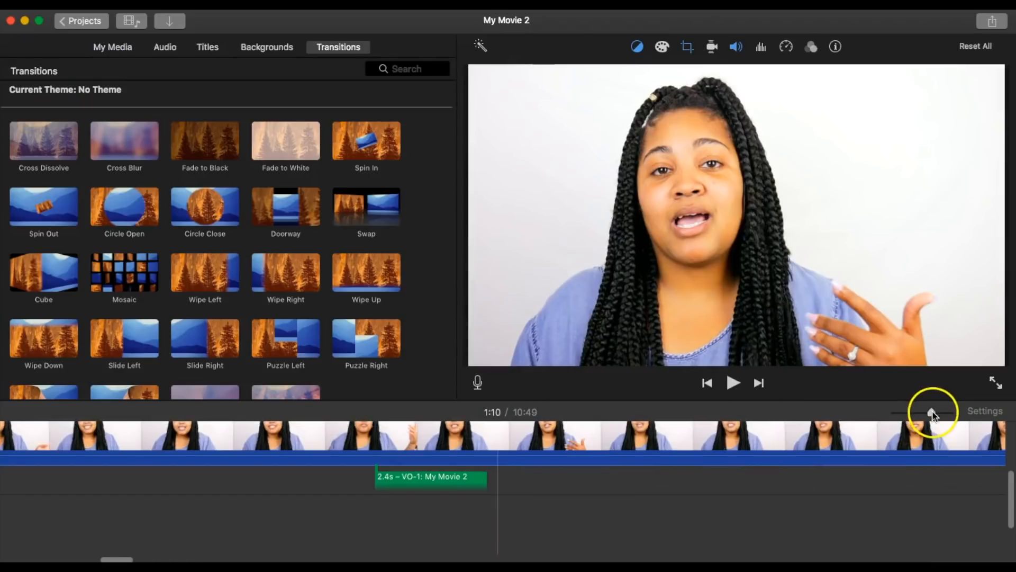
Step: Zoom the timeline out until the whole movie fits, look over its clips, and zoom back in
left_click_drag(931, 414, 910, 416)
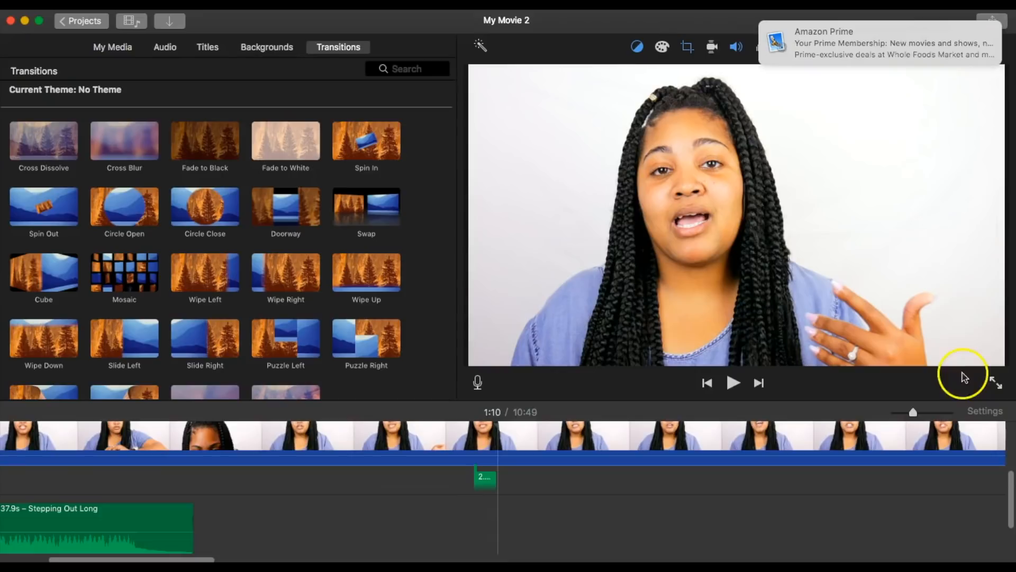
left_click_drag(911, 415, 894, 416)
left_click(597, 462)
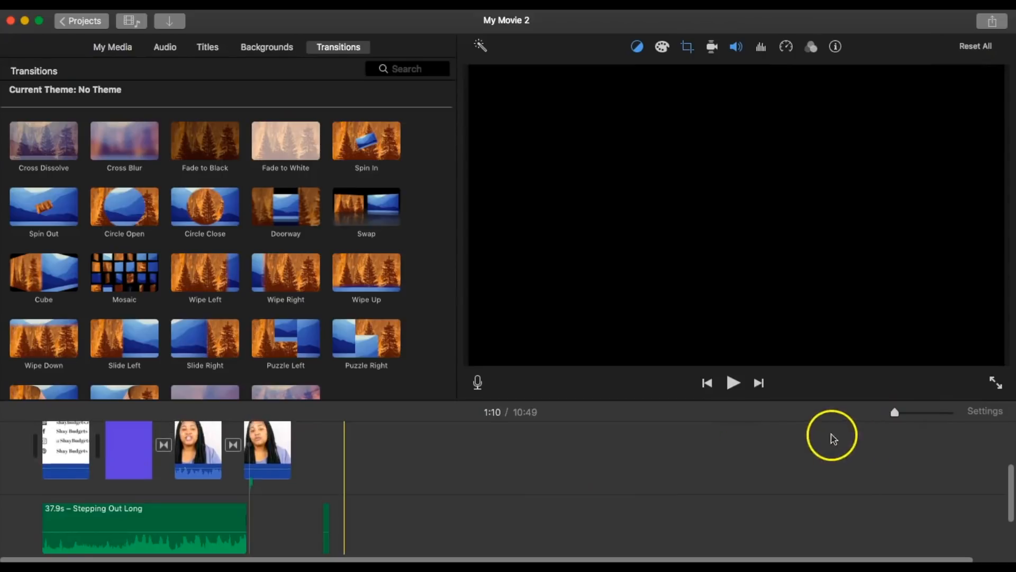
scroll(904, 424, "up", 2)
scroll(901, 424, "down", 2)
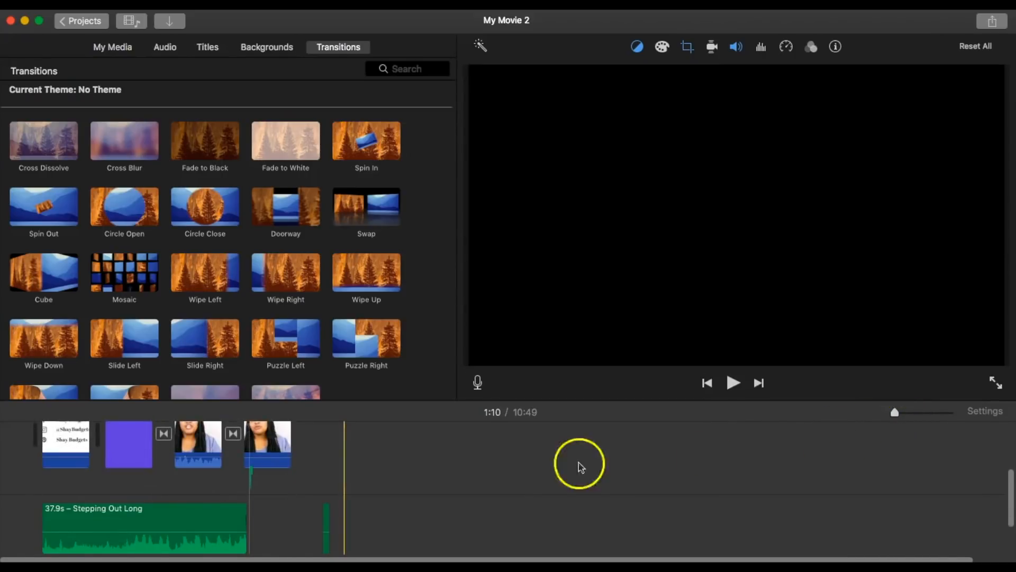
scroll(282, 453, "up", 1)
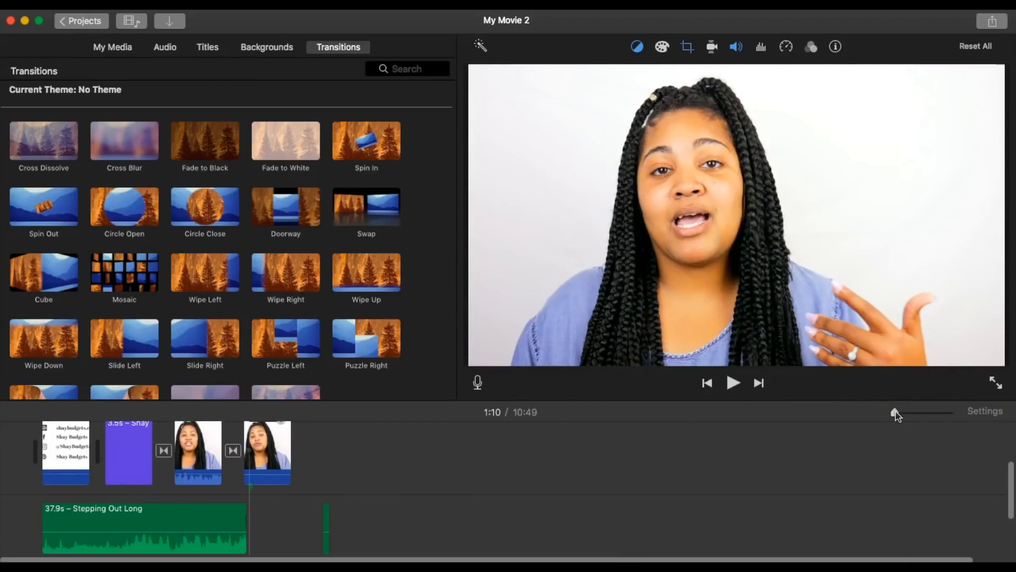
left_click_drag(896, 414, 932, 414)
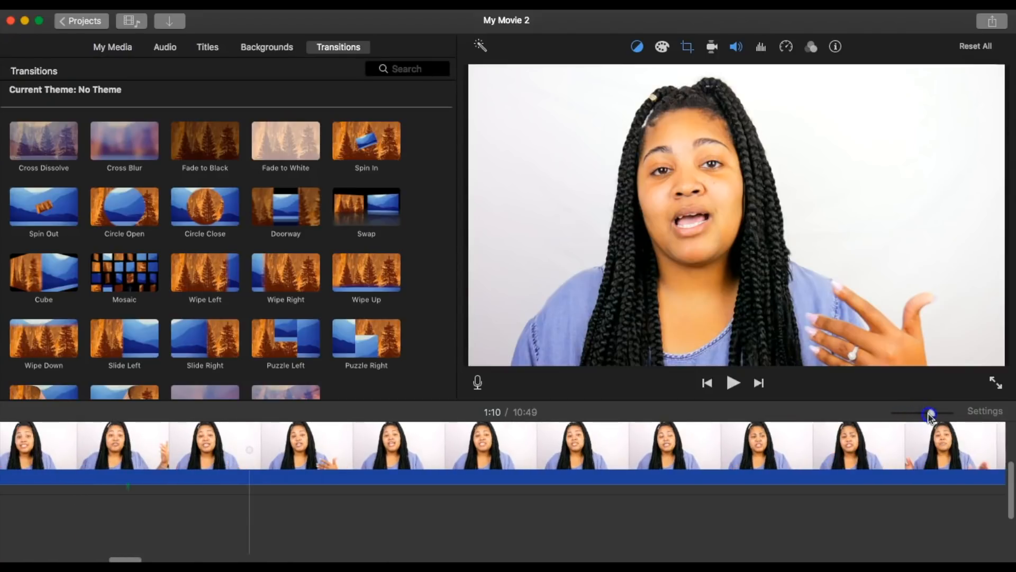
Step: Open the project settings to review the theme, filter, fade, clip size and waveform options, and close them
left_click_drag(1011, 484, 1006, 443)
left_click(987, 412)
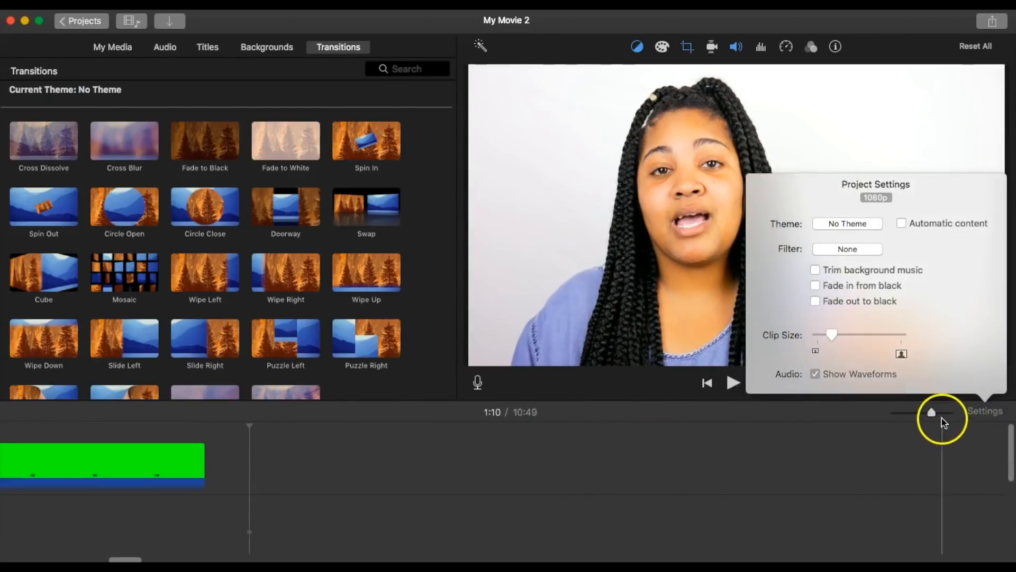
left_click(831, 456)
Step: Return to the start of the movie and examine how the green screen overlay, main clips and Stepping Out Long music are stacked
scroll(246, 486, "down", 3)
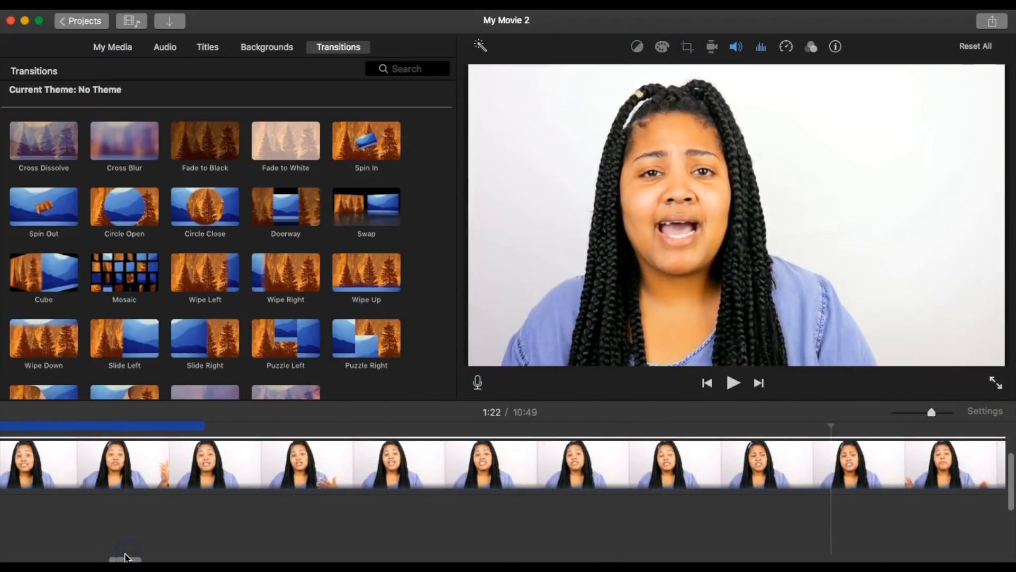
scroll(125, 553, "down", 3)
left_click_drag(121, 560, 16, 560)
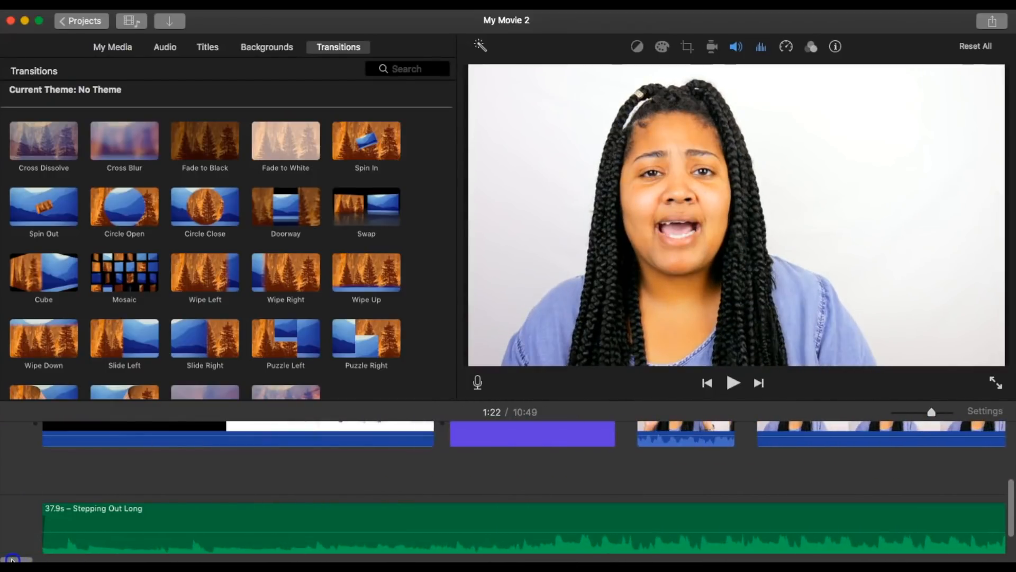
scroll(502, 474, "up", 5)
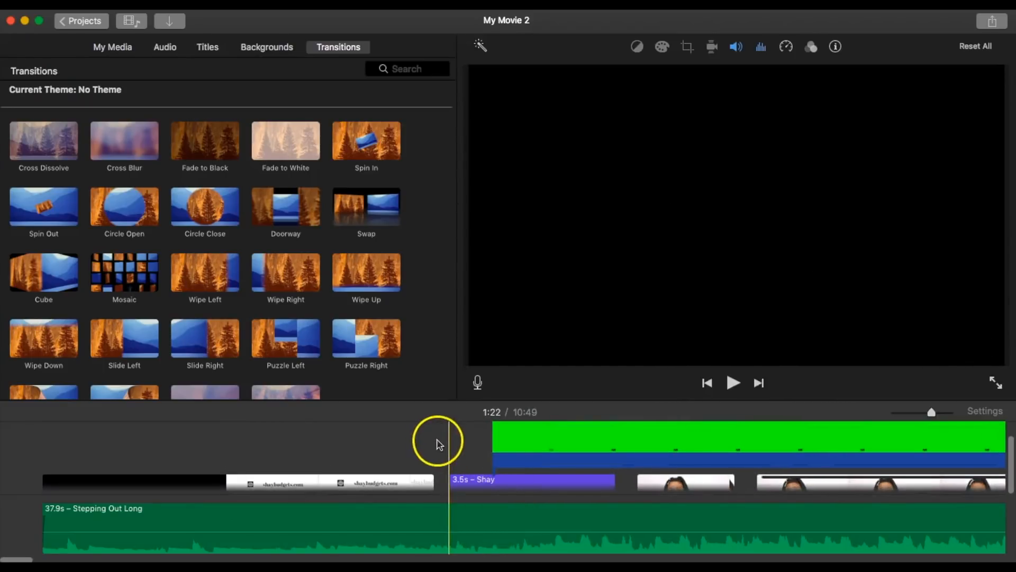
scroll(460, 445, "up", 3)
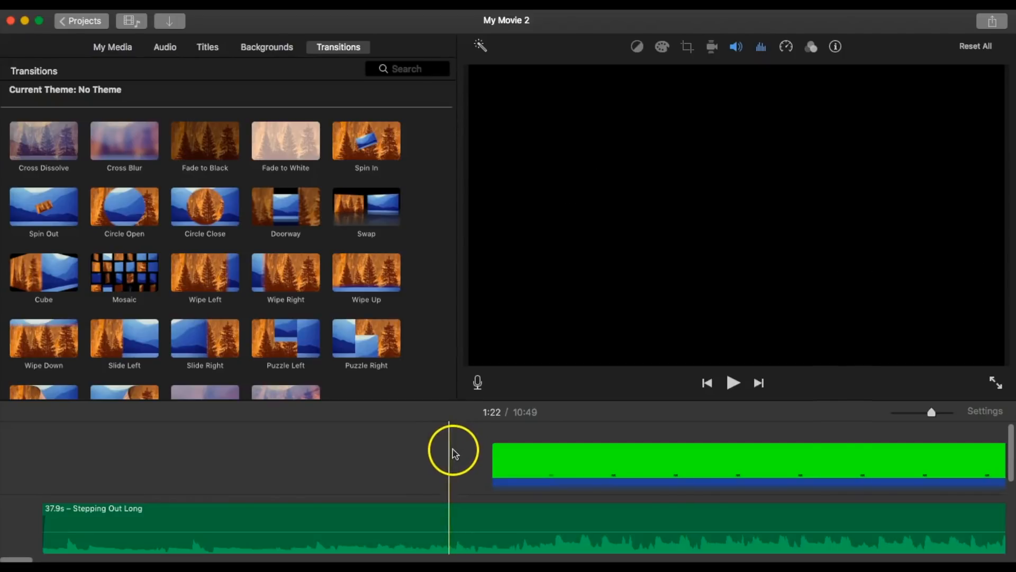
scroll(447, 437, "down", 1)
scroll(446, 438, "up", 1)
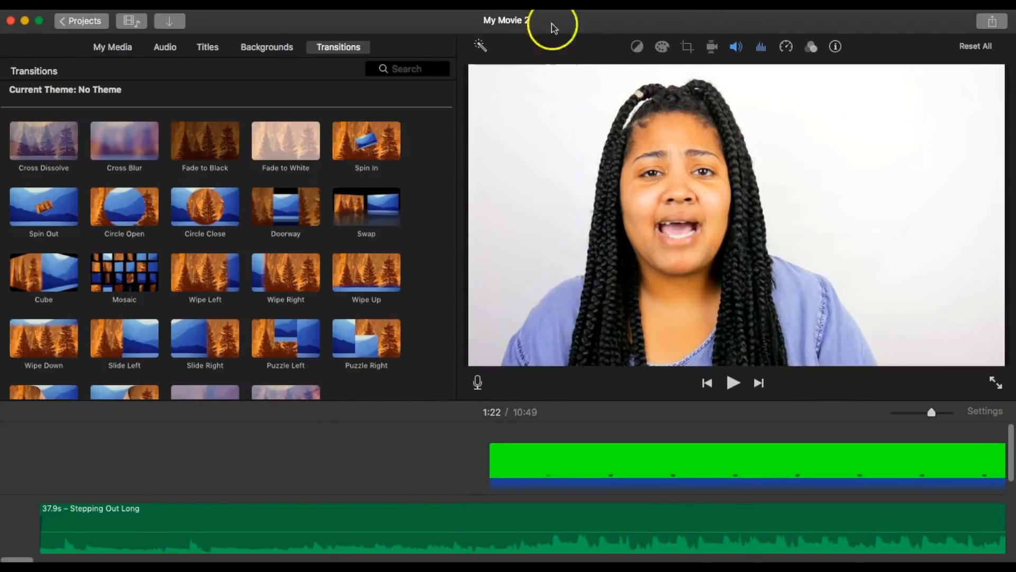
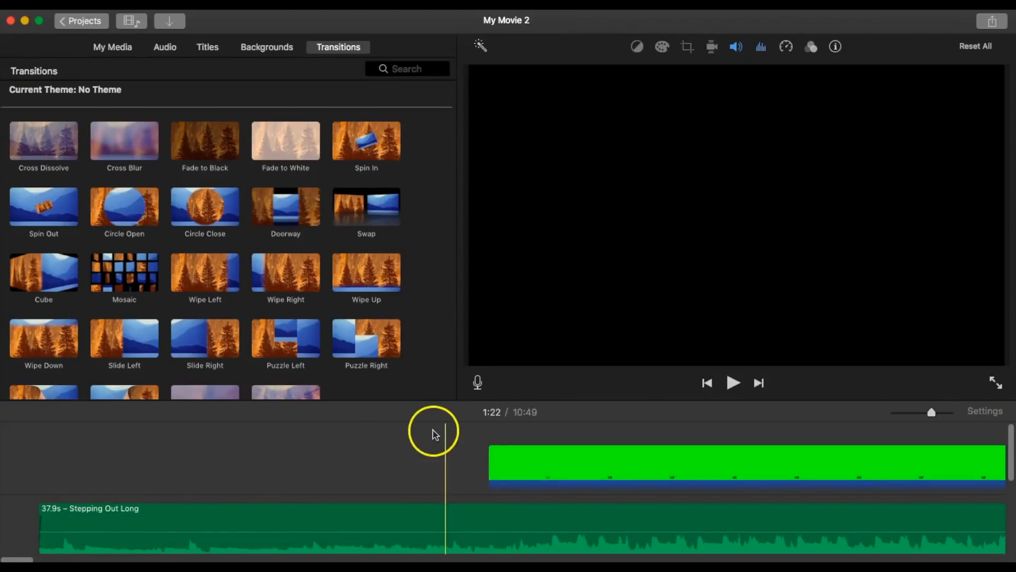
scroll(426, 433, "down", 3)
scroll(428, 453, "up", 3)
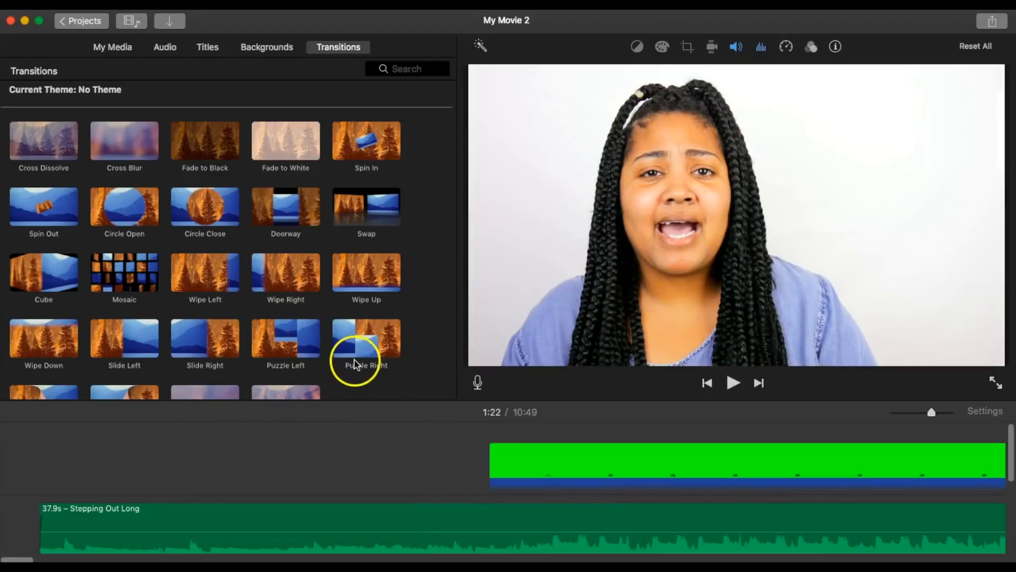
Step: Show the 8-6-18 event's clips in the media library and look over the title clip with the logo overlay above it
left_click(114, 47)
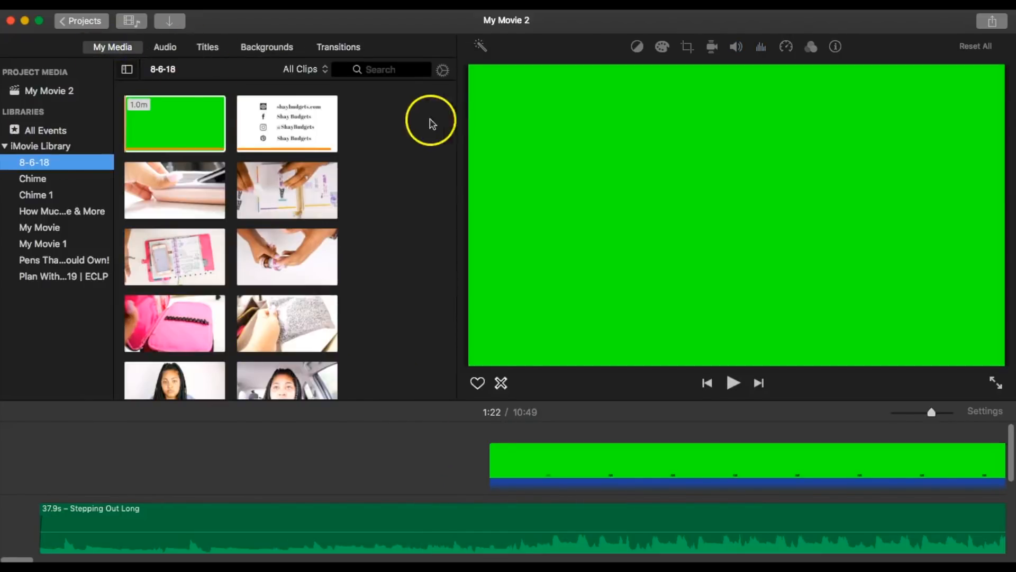
scroll(456, 524, "down", 5)
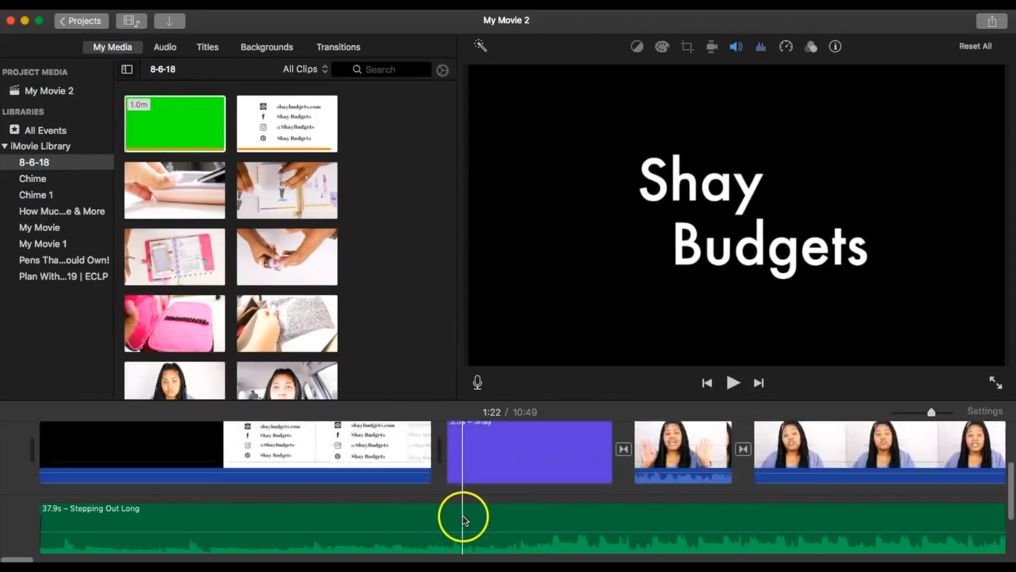
scroll(464, 511, "up", 3)
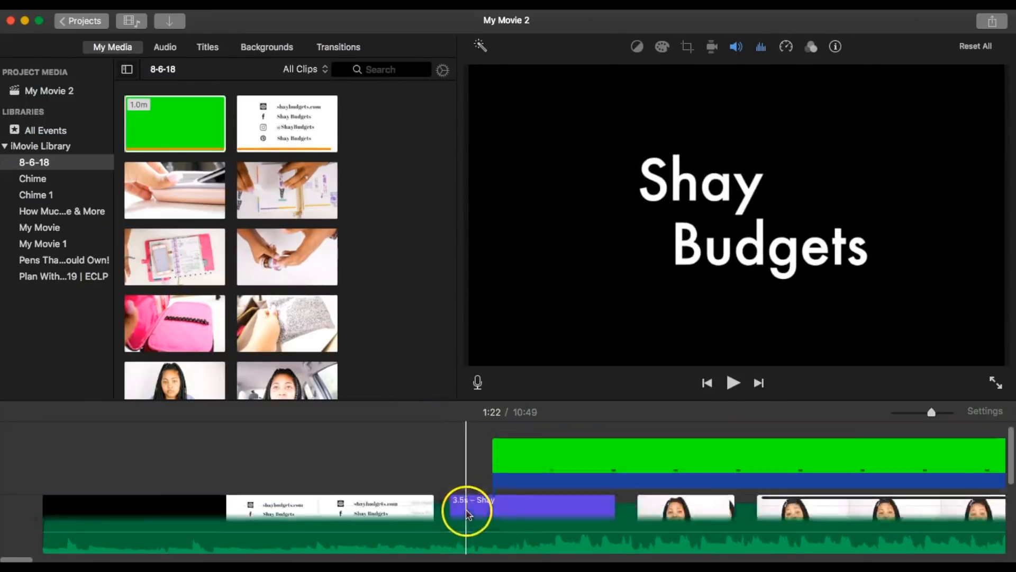
scroll(486, 510, "up", 5)
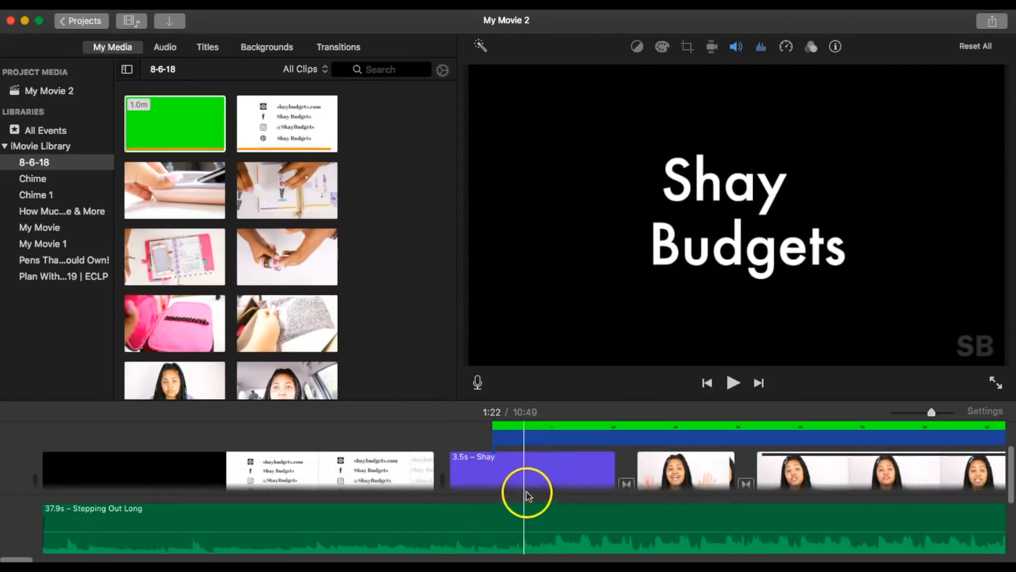
scroll(544, 490, "down", 3)
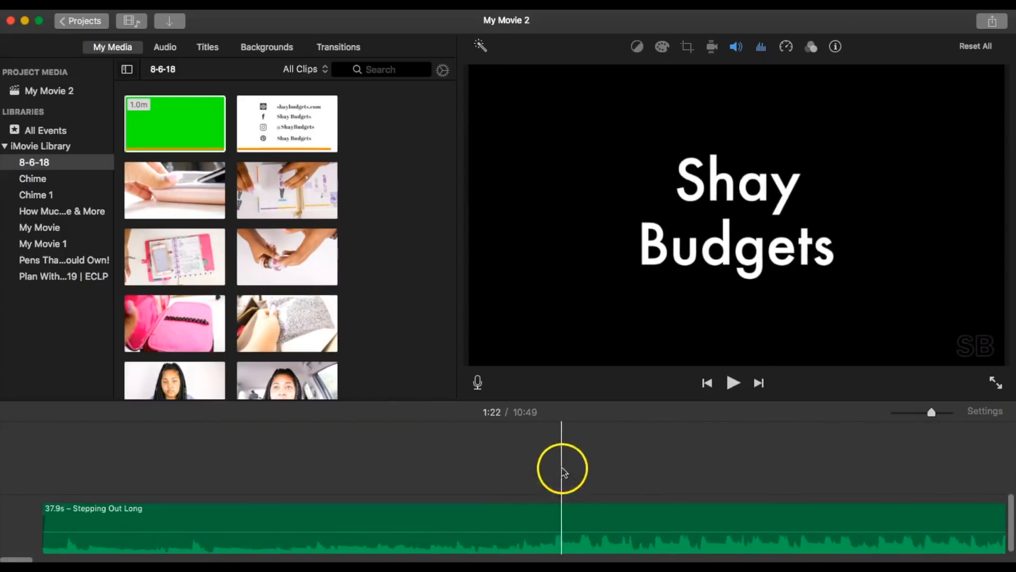
scroll(562, 477, "up", 3)
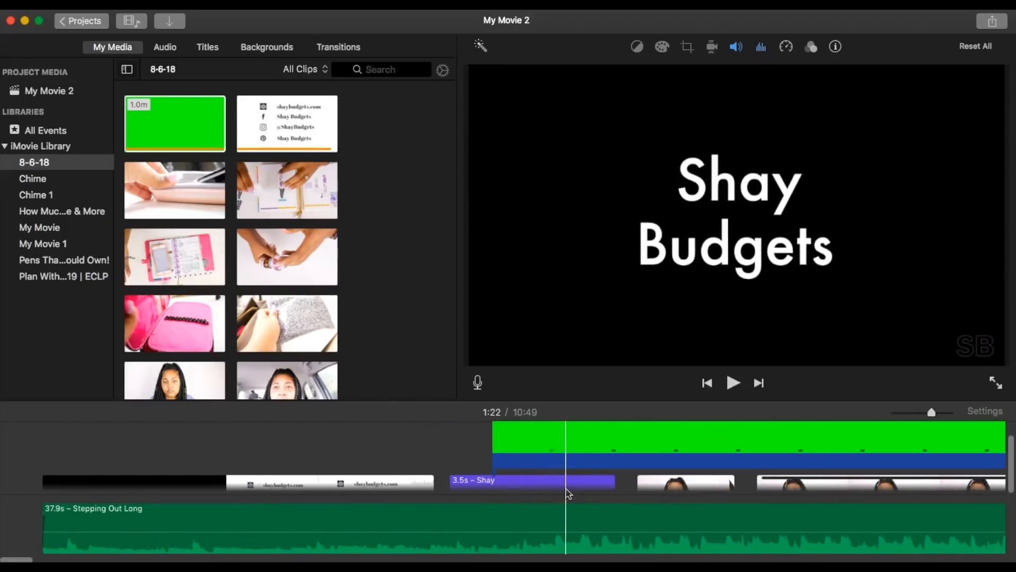